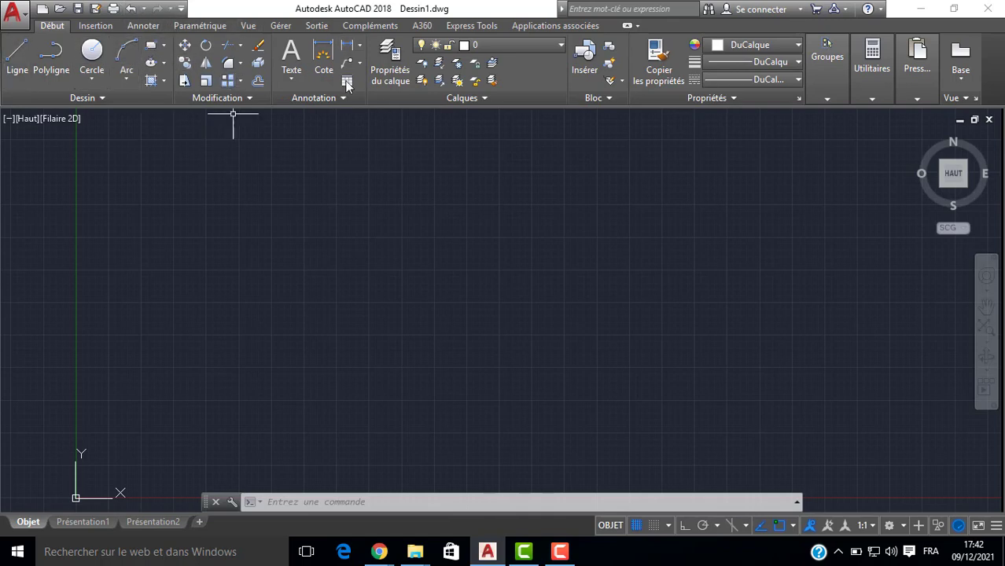
Try out the Modélisation 3D and CLASSIC workspaces before returning to the Dessin et annotation workspace.
click(904, 526)
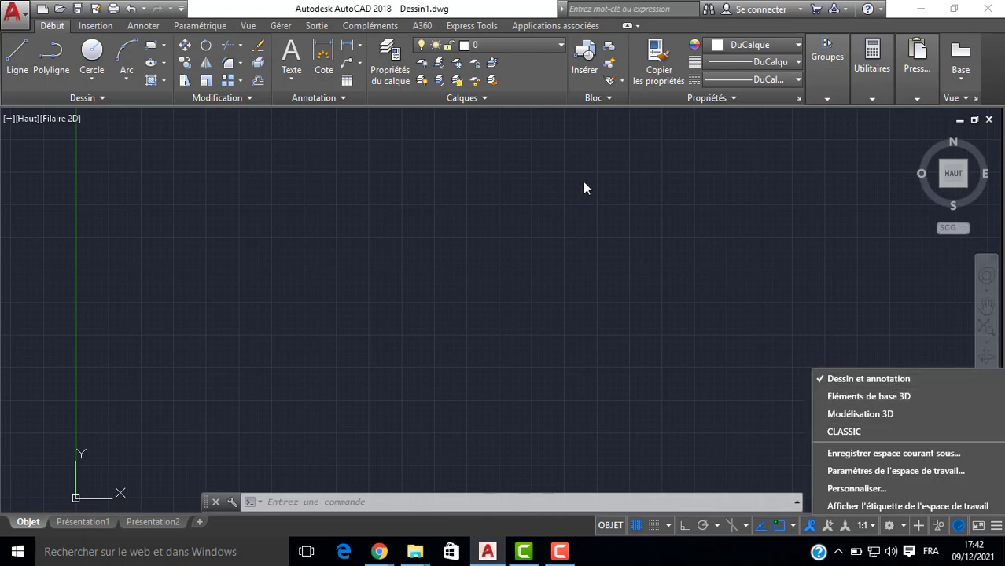
click(865, 414)
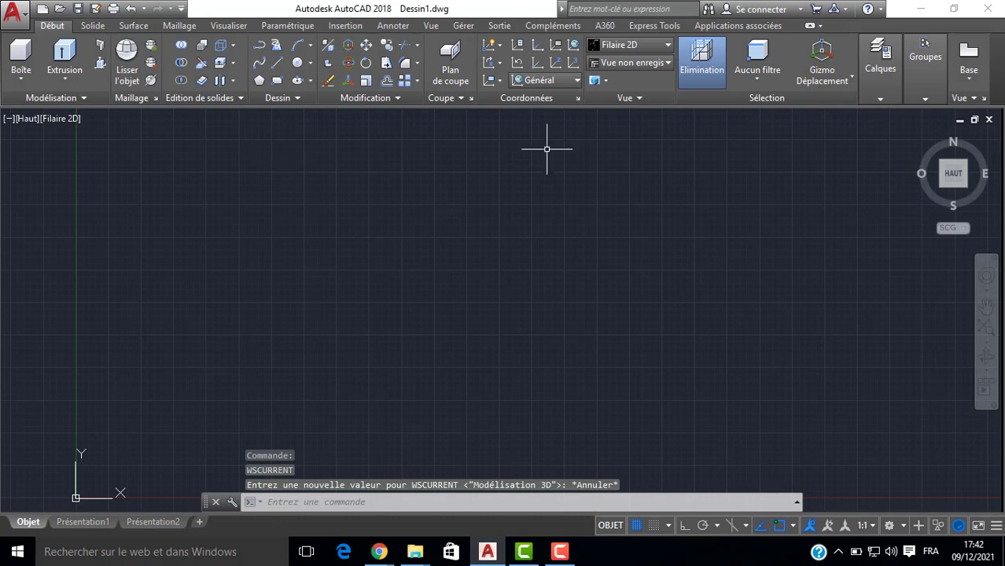
click(899, 525)
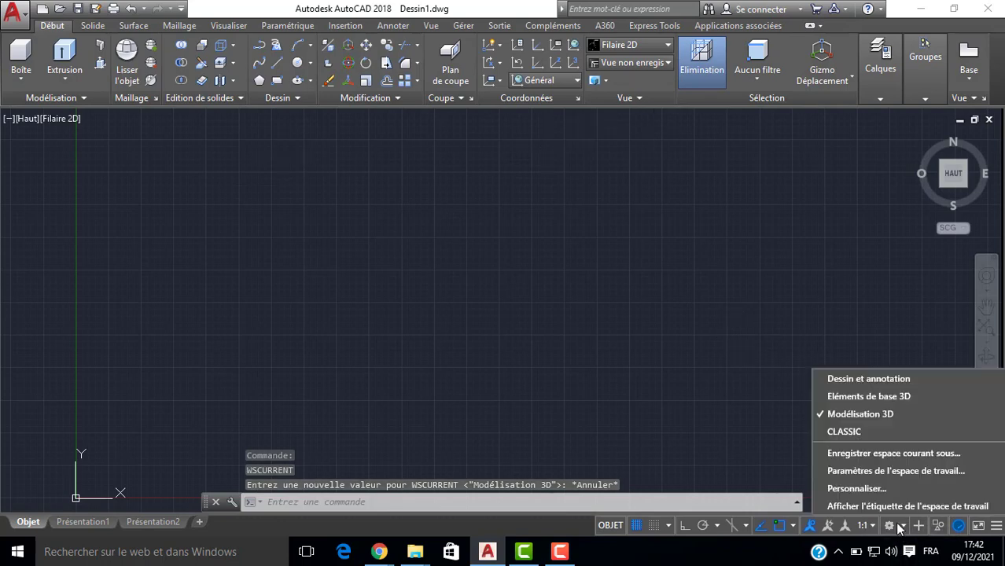
click(842, 432)
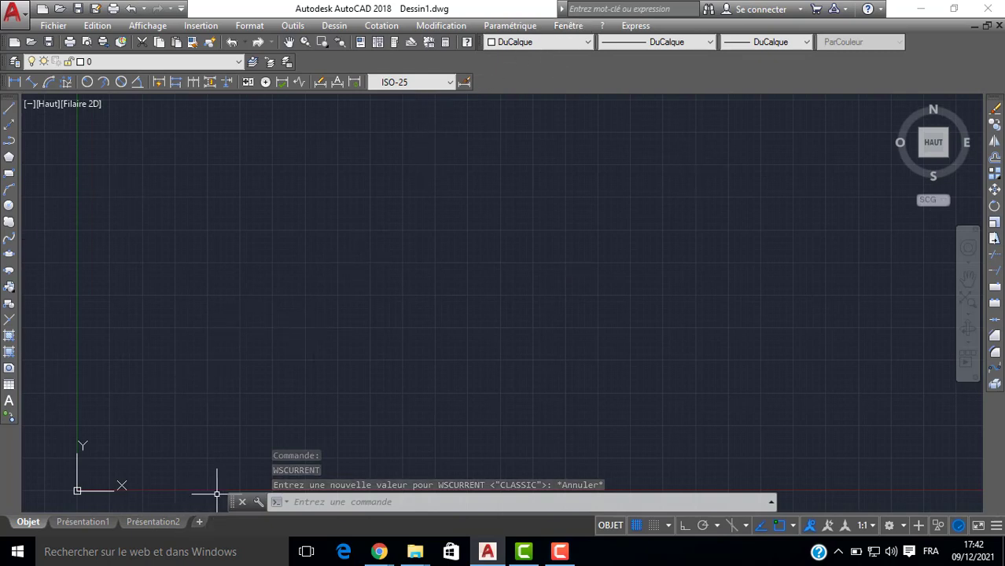
mouse_move(231, 501)
mouse_down()
mouse_move(227, 494)
mouse_move(223, 528)
mouse_up()
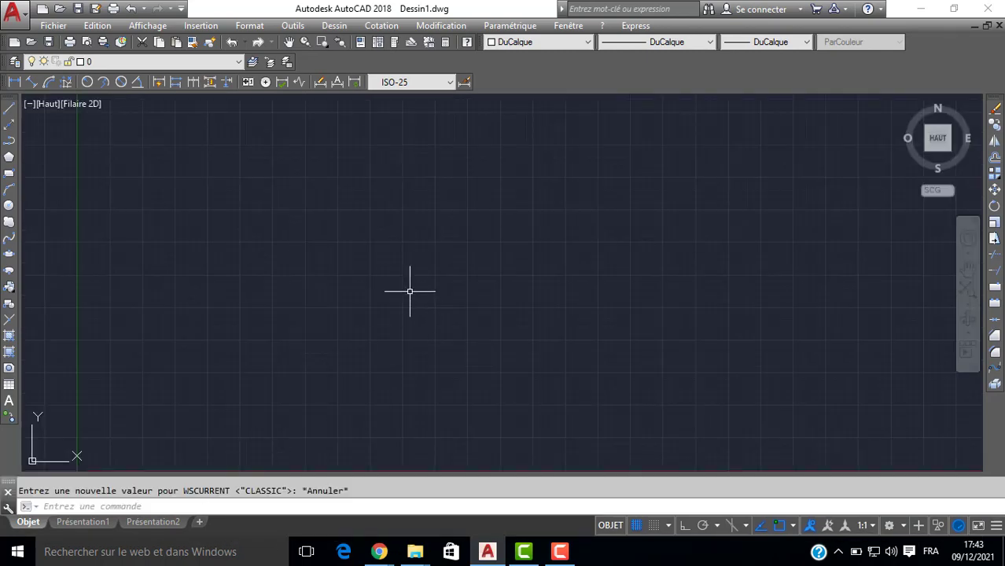
click(889, 525)
click(863, 382)
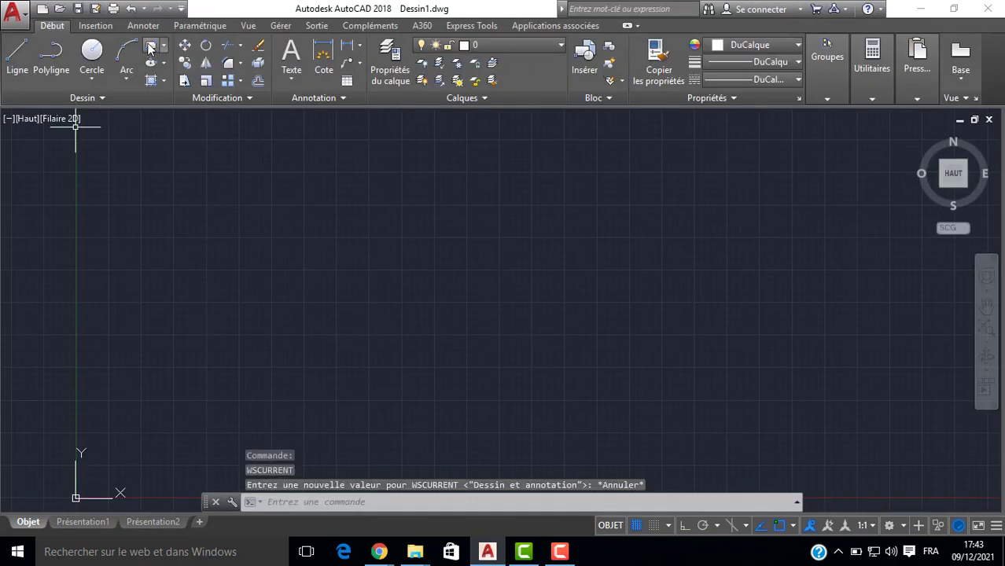
Draw a five-sided polygon inscribed in a circle near the middle of the drawing area, with Ortho on and one vertex pointing straight up.
click(151, 46)
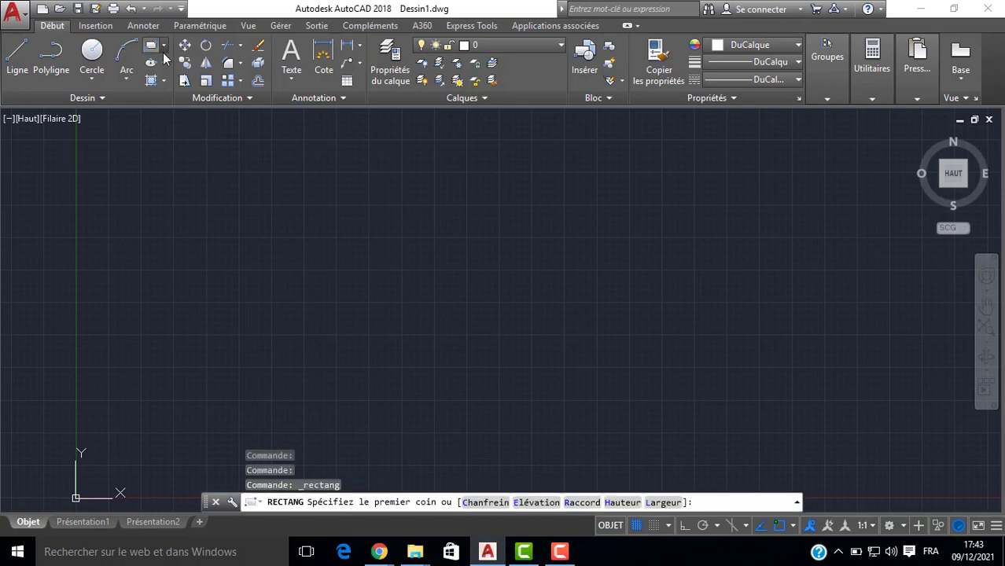
click(164, 48)
click(194, 103)
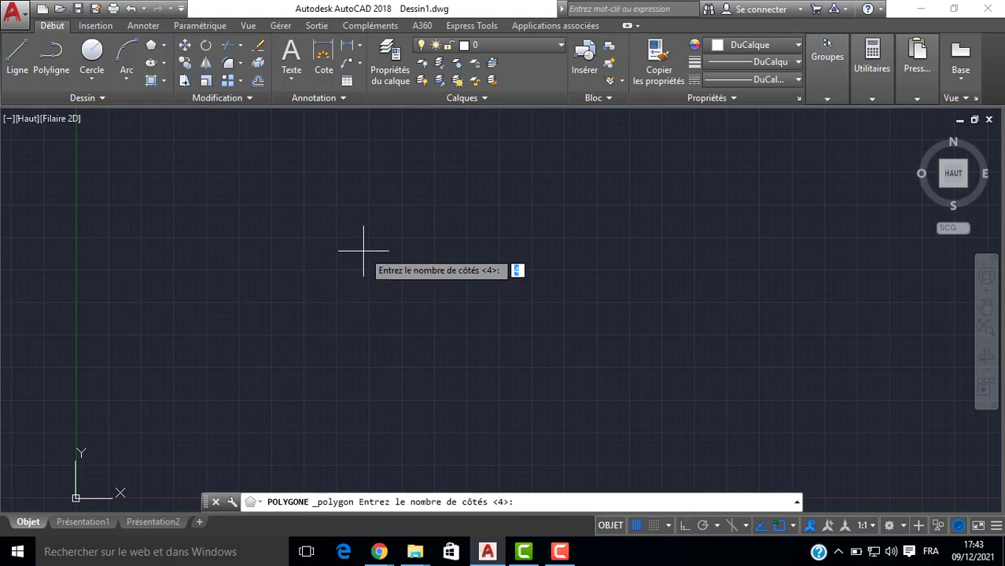
text(5)
key(Return)
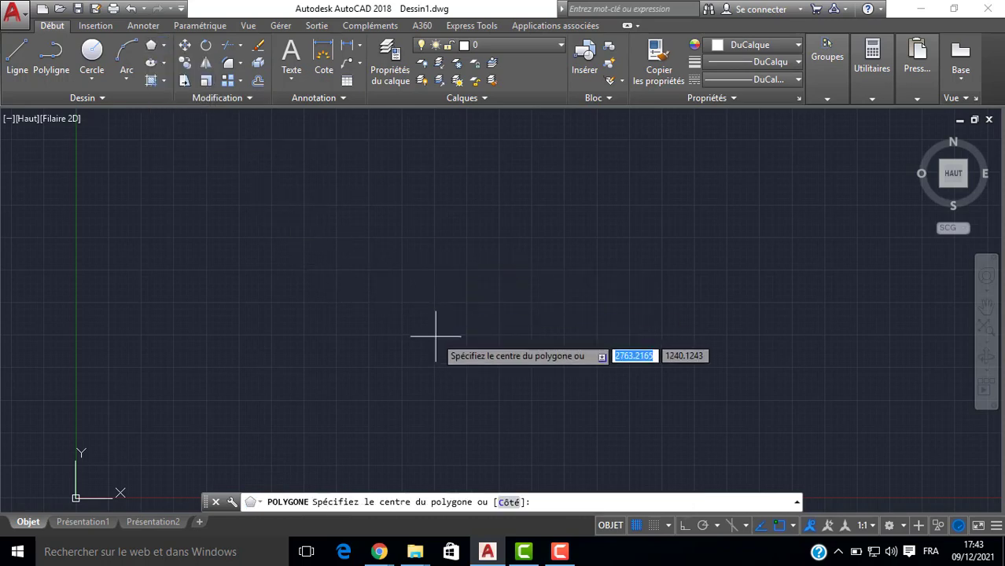
click(434, 310)
key(Return)
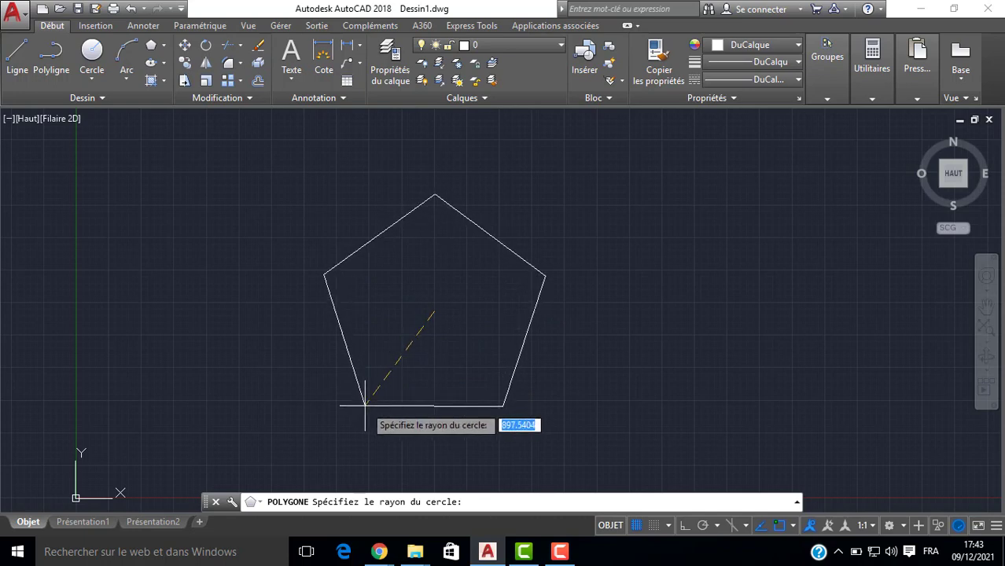
key(F8)
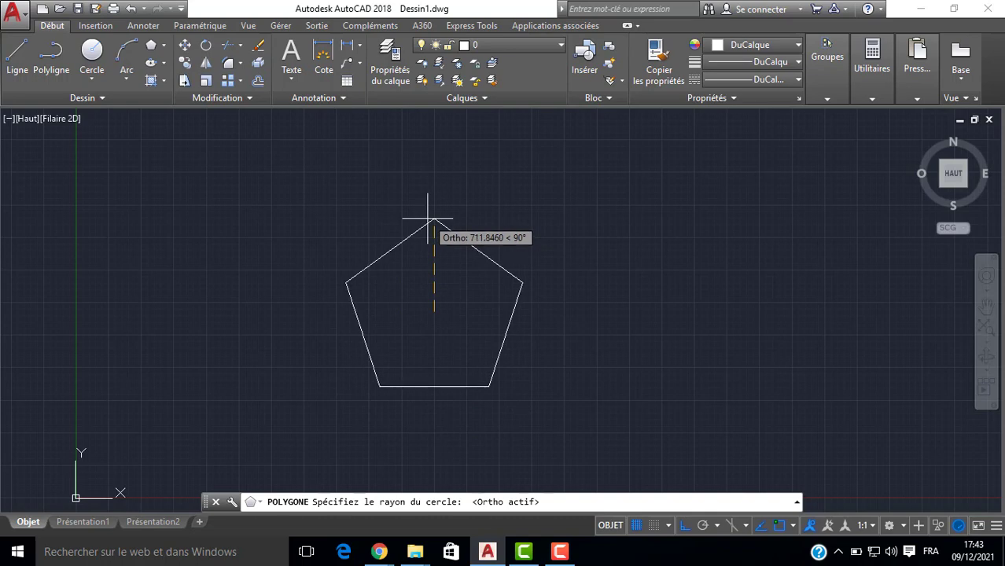
click(423, 210)
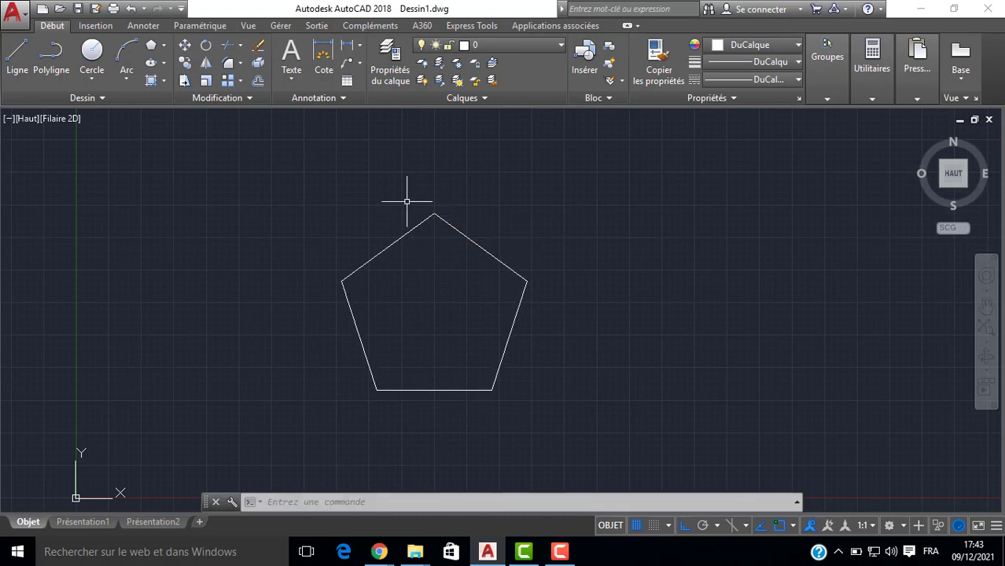
Draw a circle inside the pentagon, centred on the pentagon's centre.
click(92, 61)
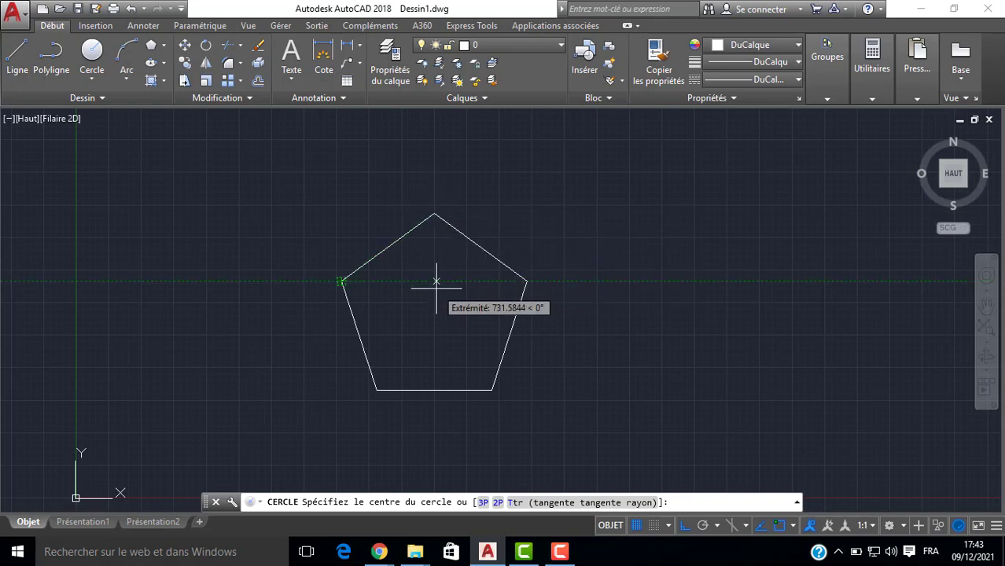
click(434, 310)
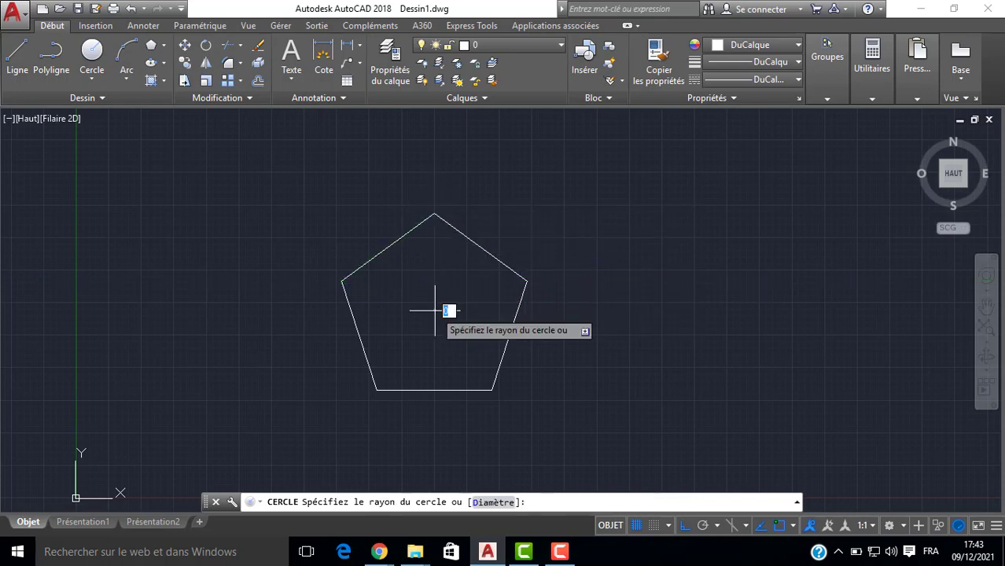
click(392, 360)
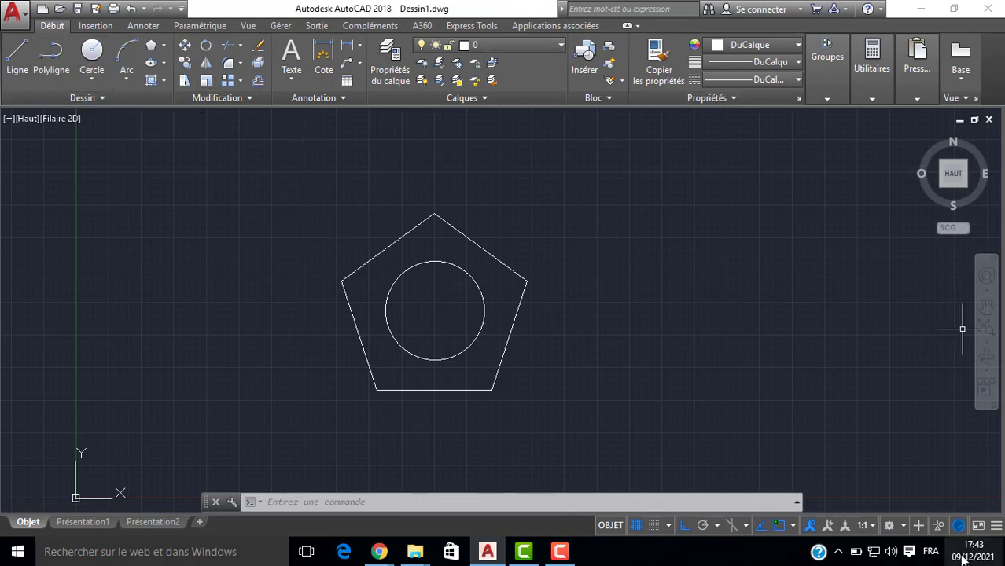
Switch to the Modélisation 3D workspace and set the view to Isométrique S-O.
click(901, 526)
click(856, 416)
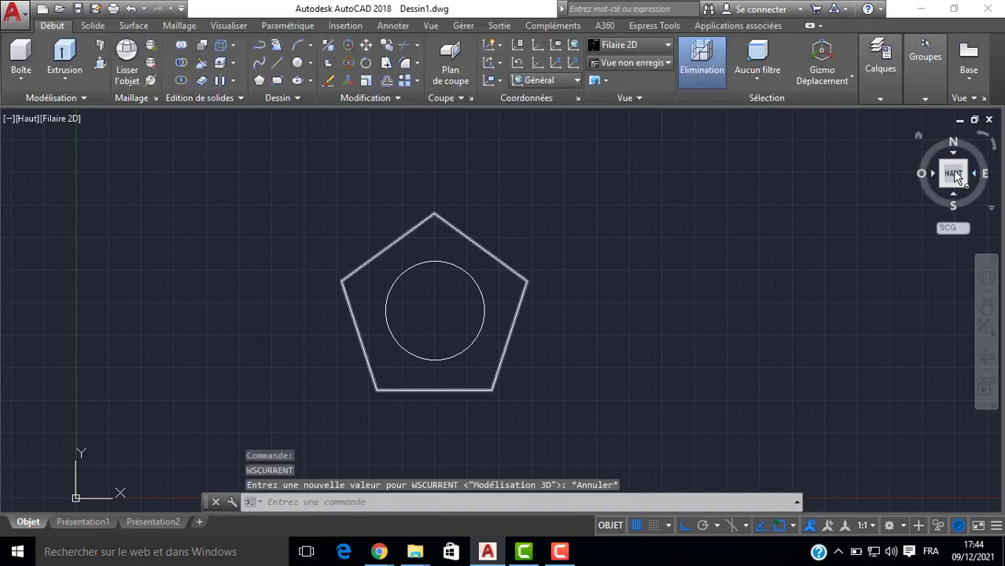
click(613, 66)
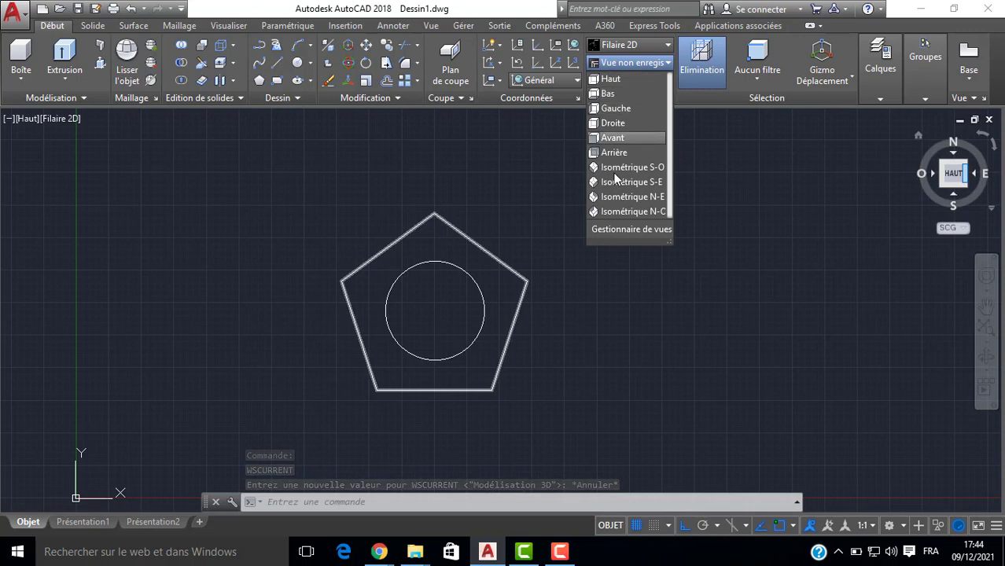
click(627, 170)
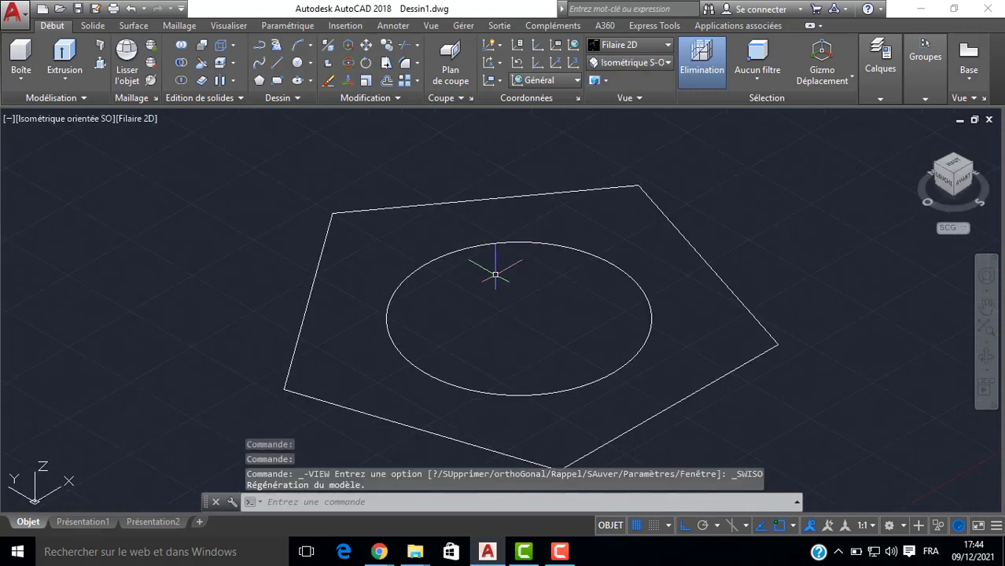
Raise the circle by its centre about 1780 along the positive Z axis, directly above the pentagon.
scroll(520, 270, down, 8)
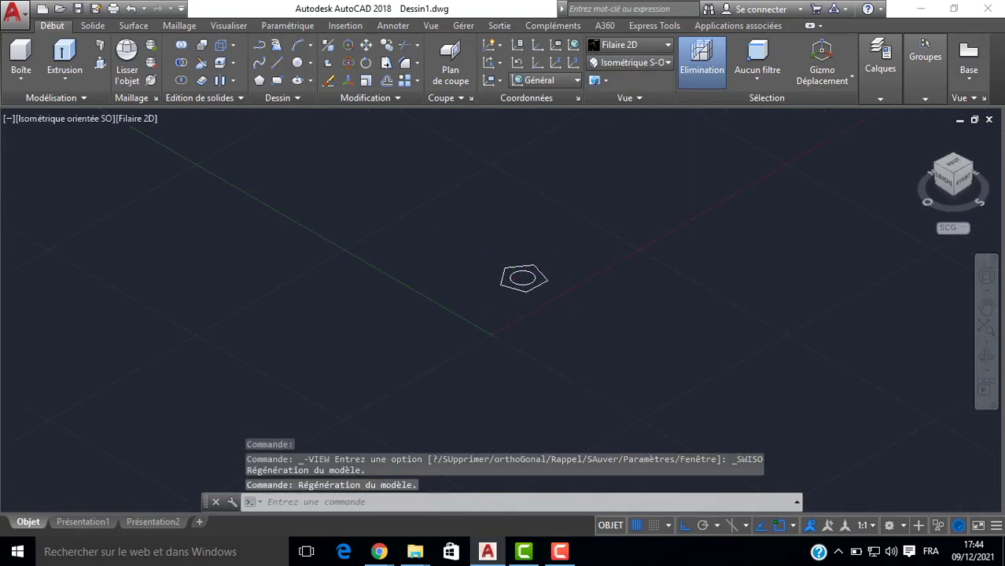
scroll(520, 271, up, 4)
click(505, 290)
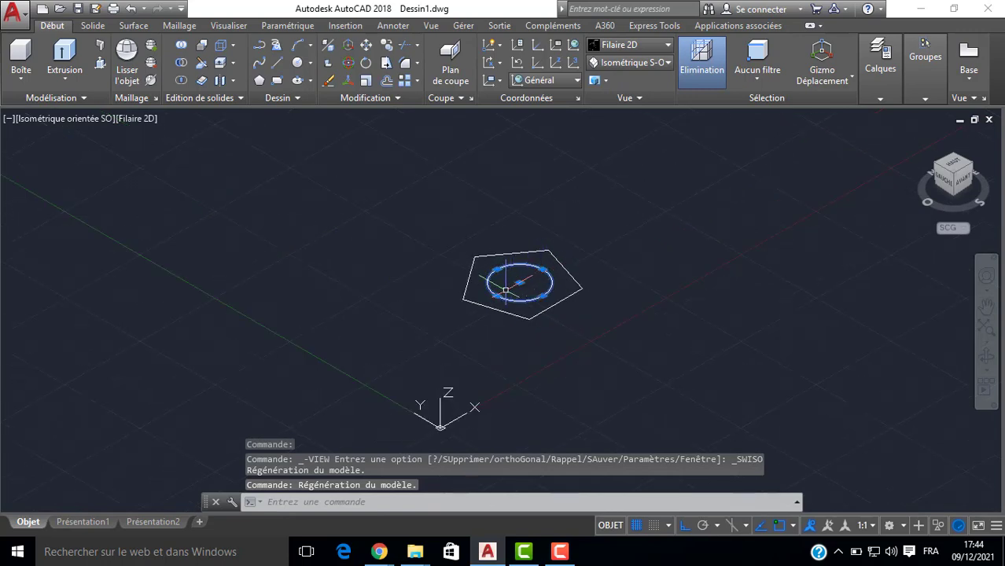
click(518, 281)
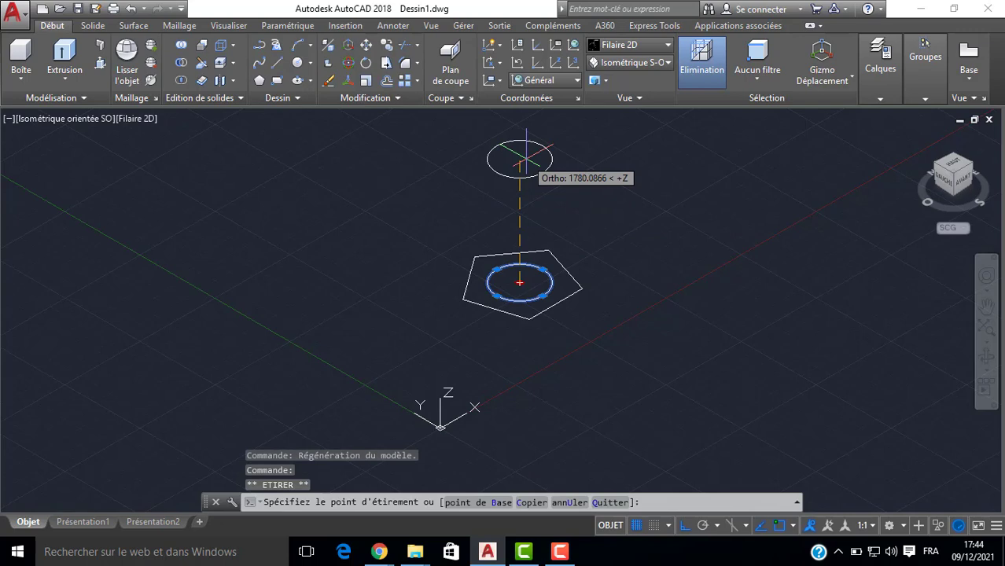
click(520, 161)
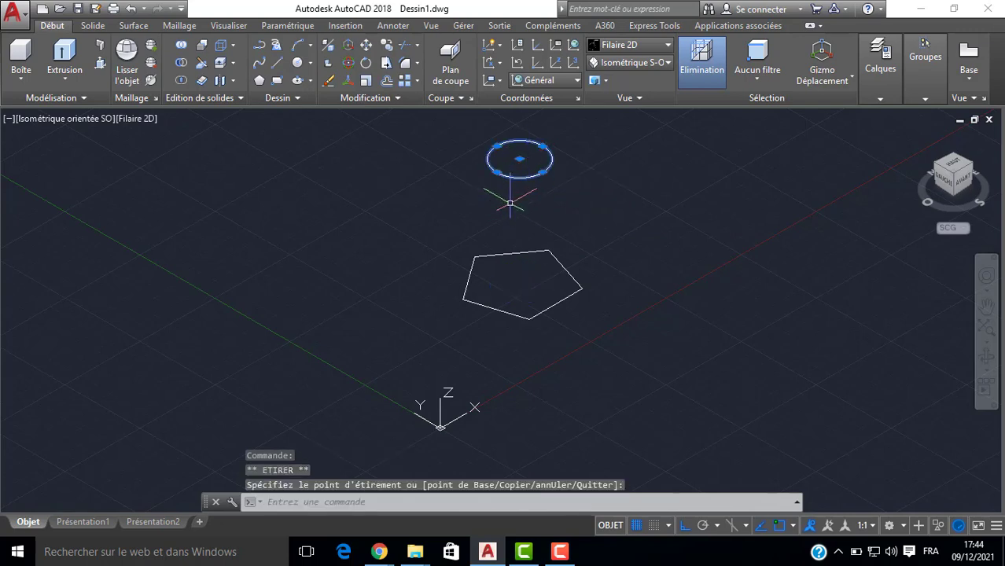
key(Escape)
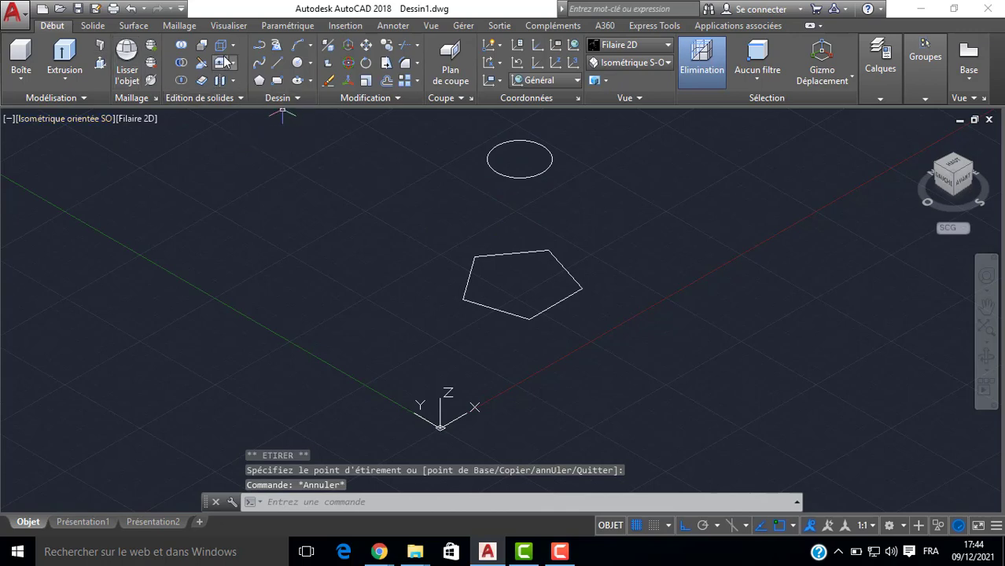
Switch to the Dessin et annotation workspace and draw a rectangle of about 453 by 292 inside the pentagon.
click(894, 524)
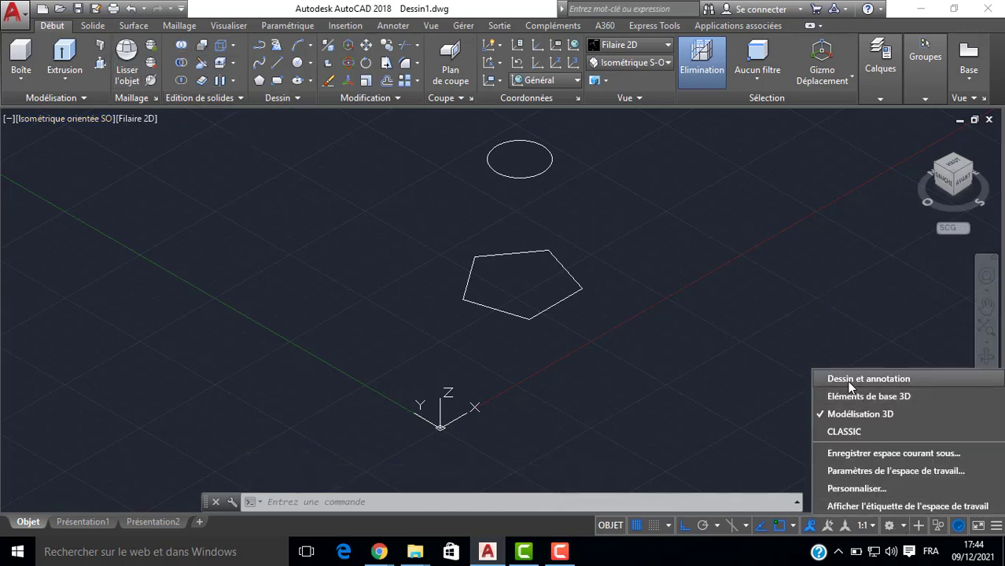
click(848, 379)
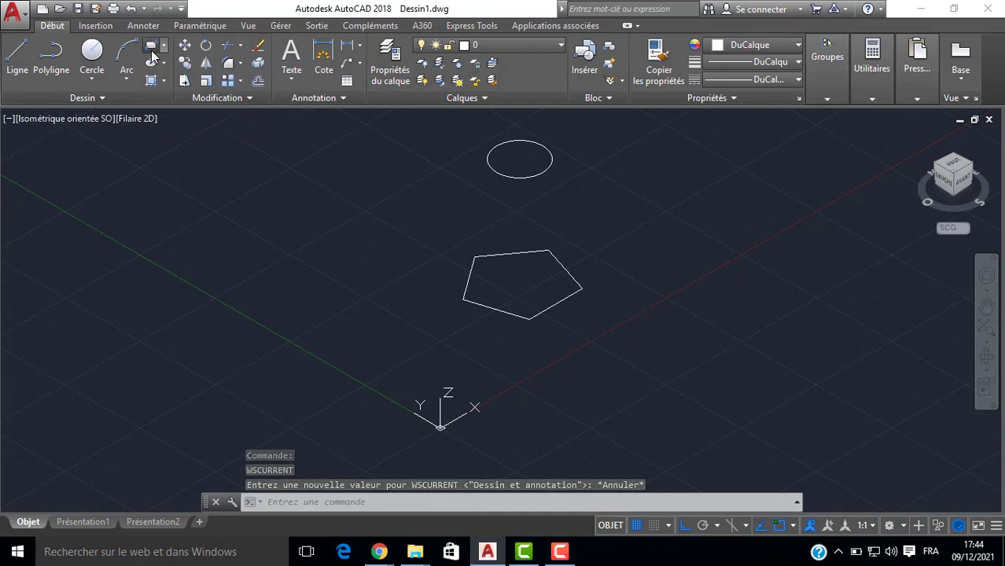
click(151, 49)
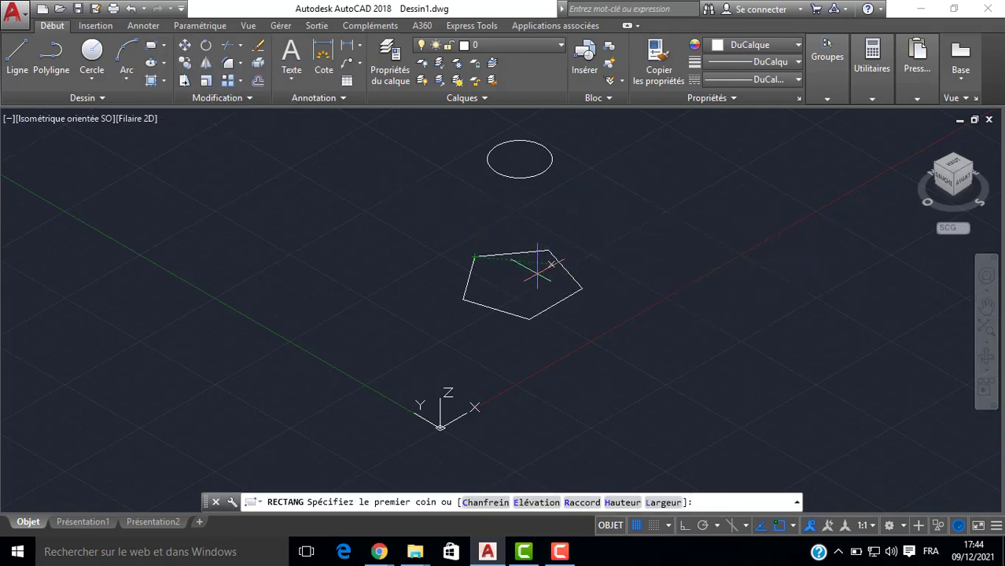
scroll(537, 267, up, 2)
click(528, 272)
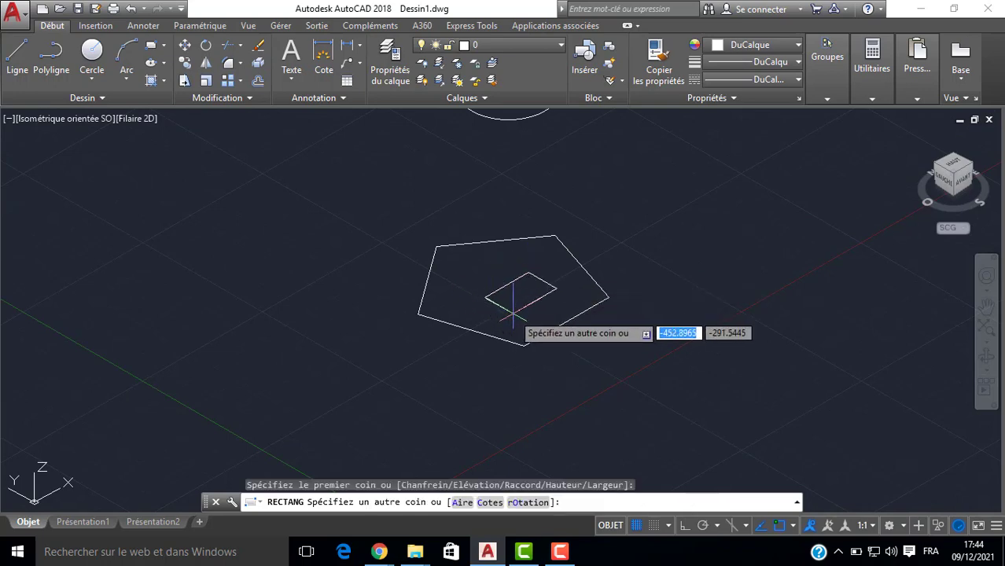
click(512, 312)
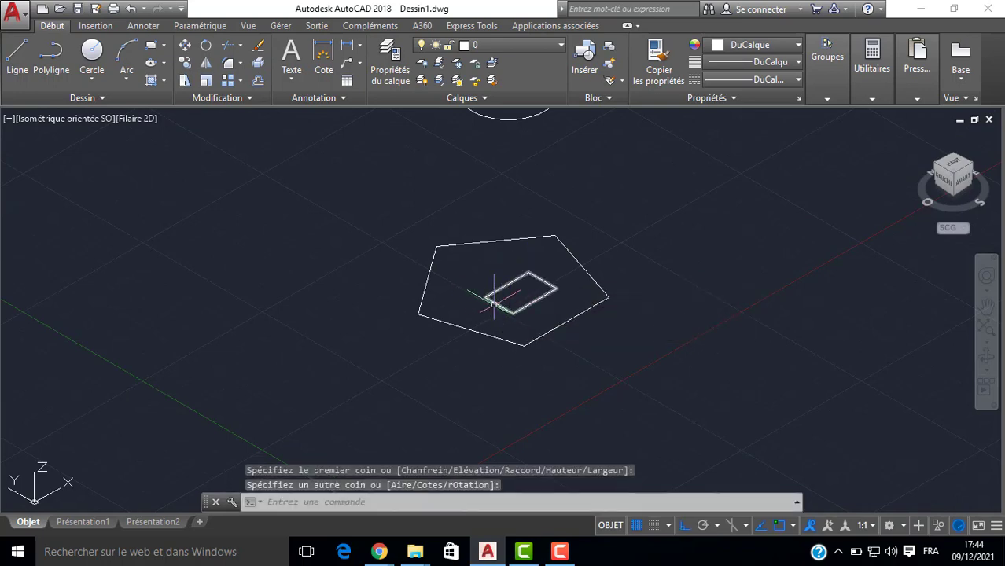
Shift the small rectangle toward the pentagon's centre.
click(489, 301)
mouse_move(497, 307)
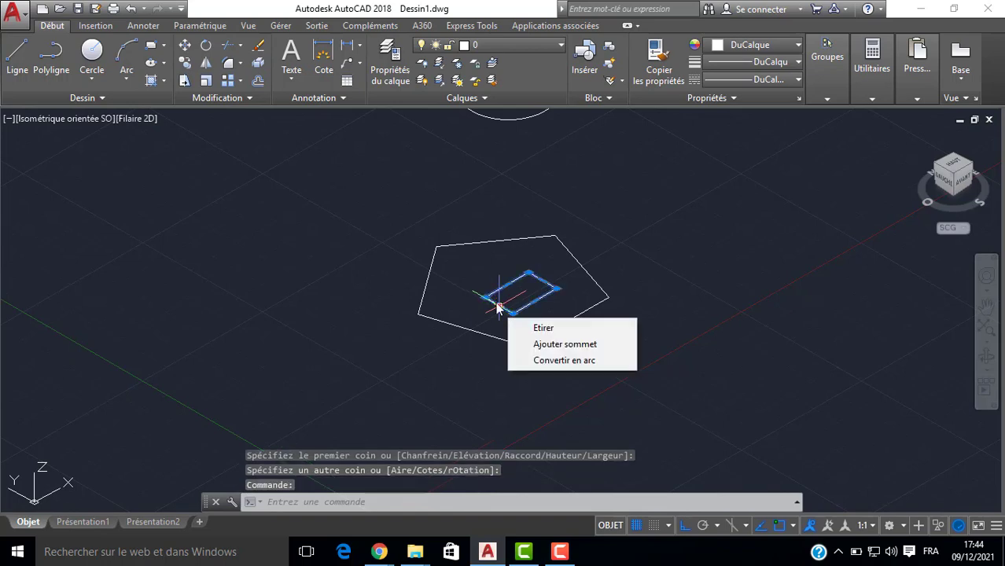
scroll(494, 307, up, 4)
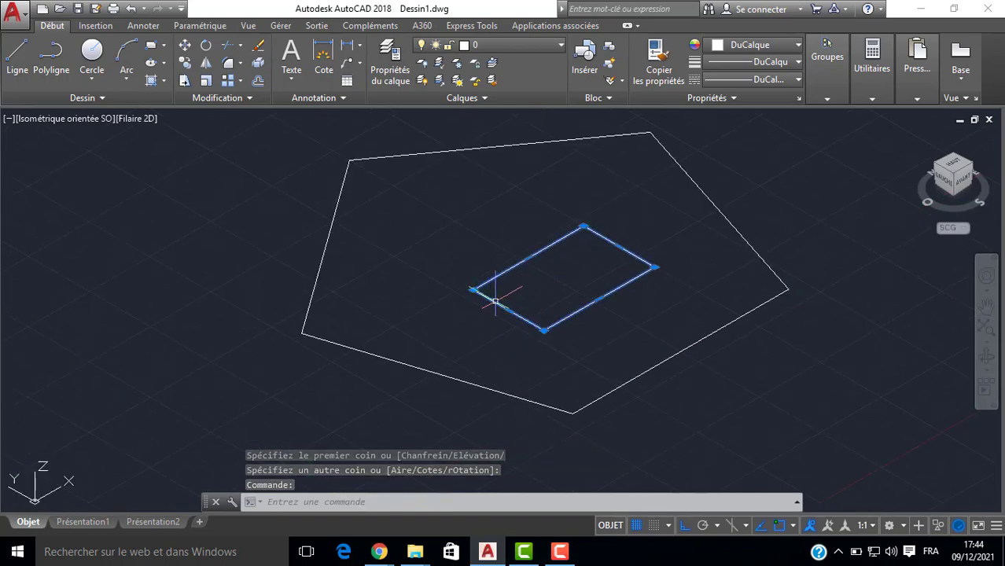
key(Escape)
key(Escape)
drag(468, 292, 466, 286)
Switch to the Modélisation 3D workspace with the pentagon, circle and rectangle all in view.
scroll(465, 289, down, 10)
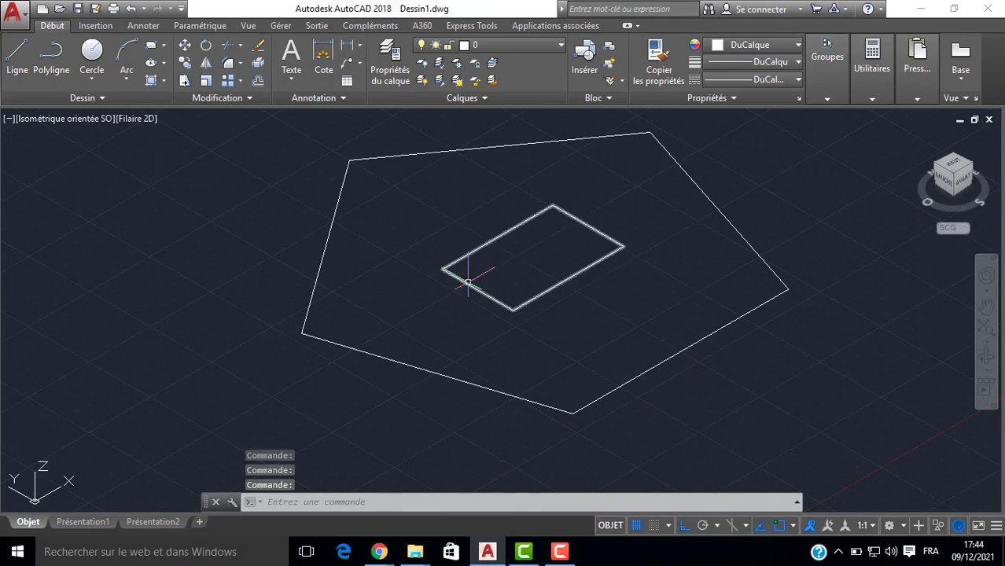
scroll(258, 213, up, 2)
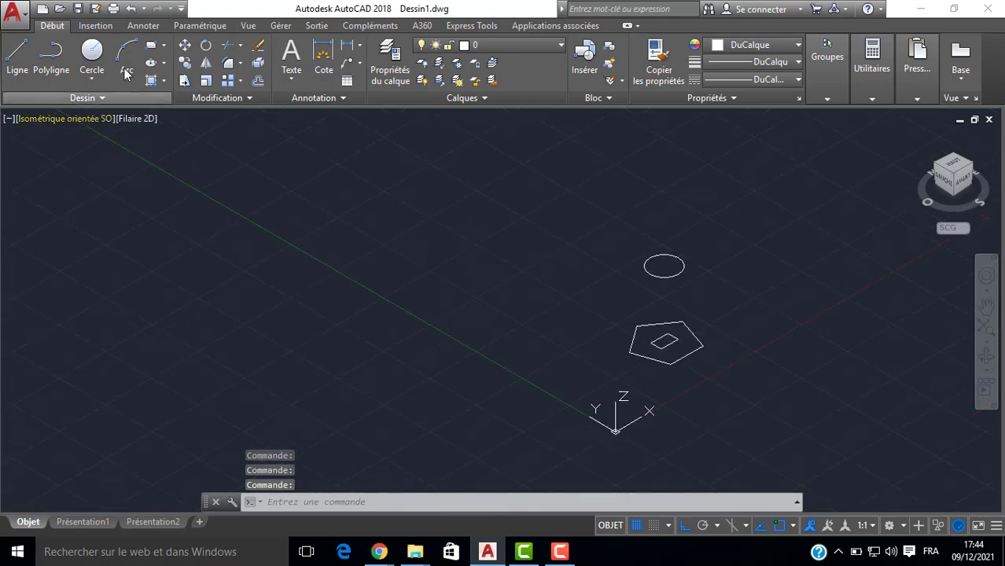
click(896, 523)
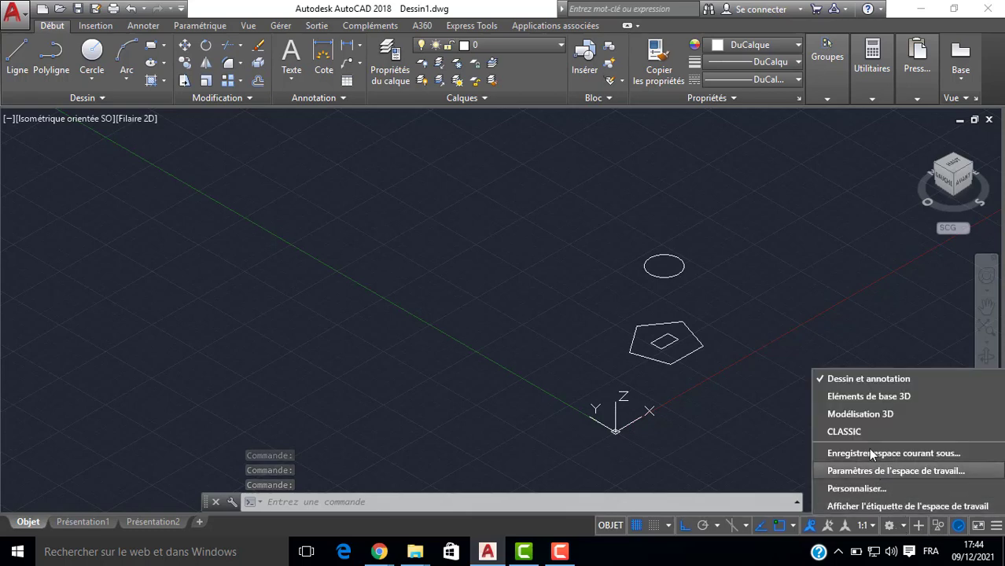
click(865, 414)
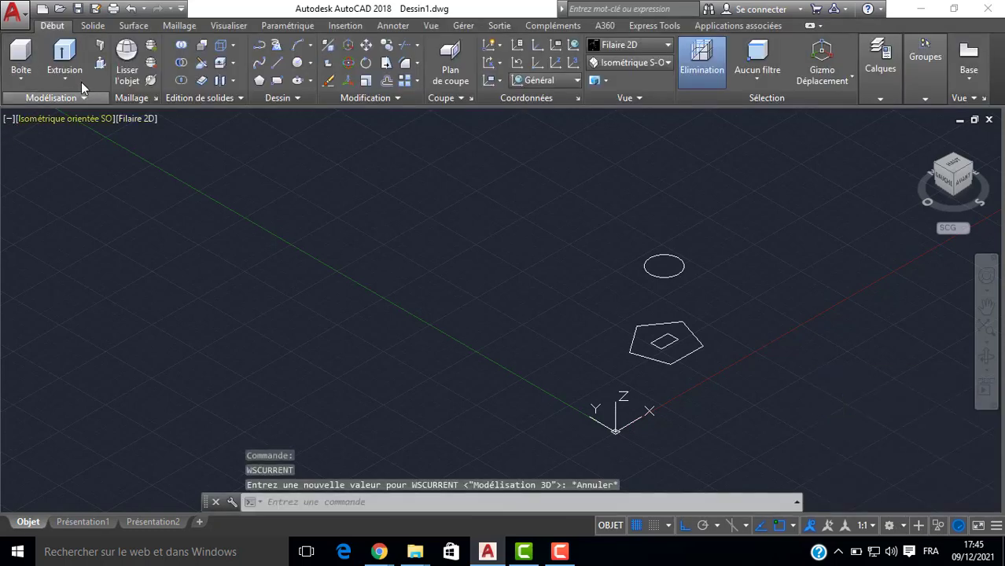
Try to loft a solid through the pentagon, the small rectangle and the circle, in that order.
click(72, 80)
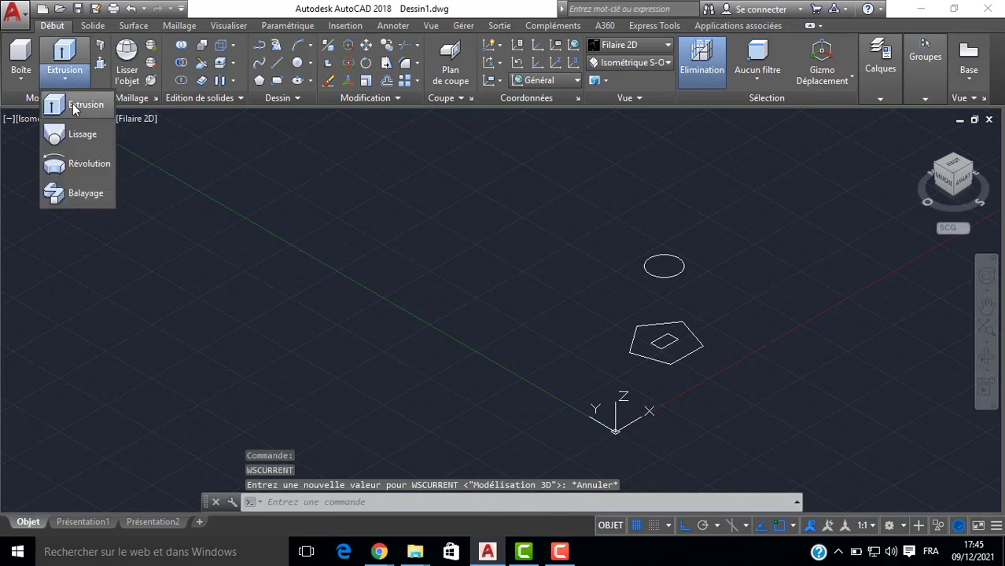
click(73, 137)
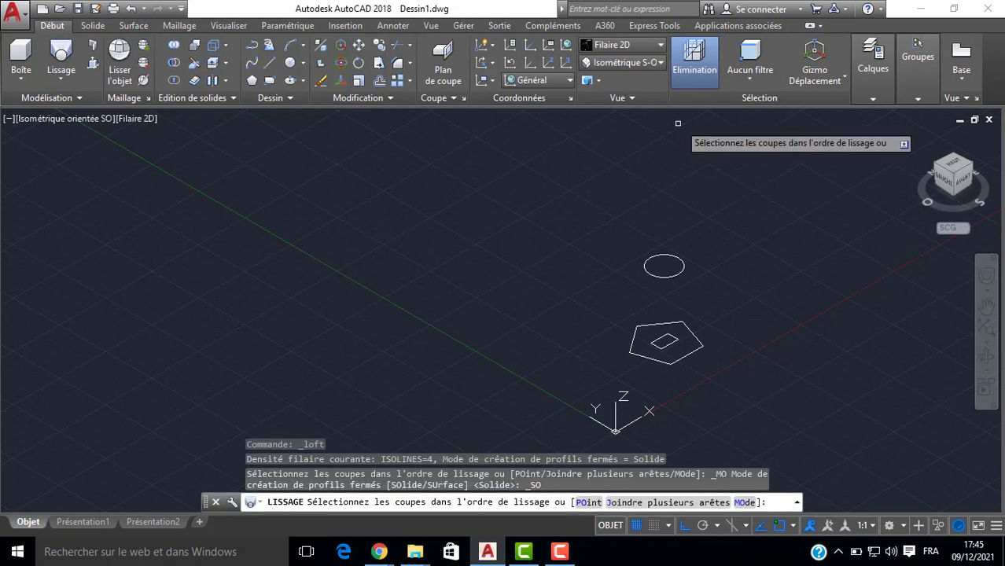
scroll(669, 388, up, 2)
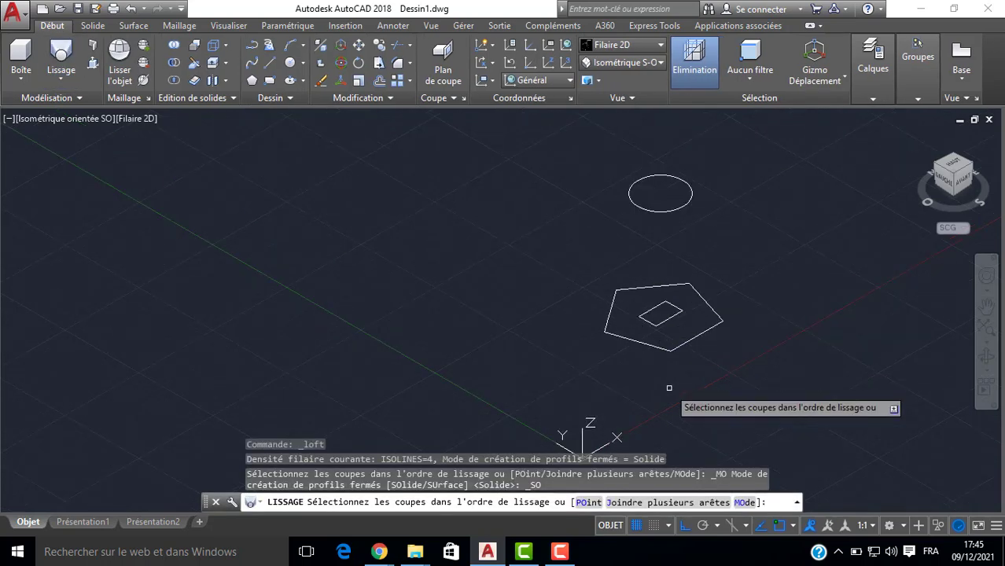
click(630, 340)
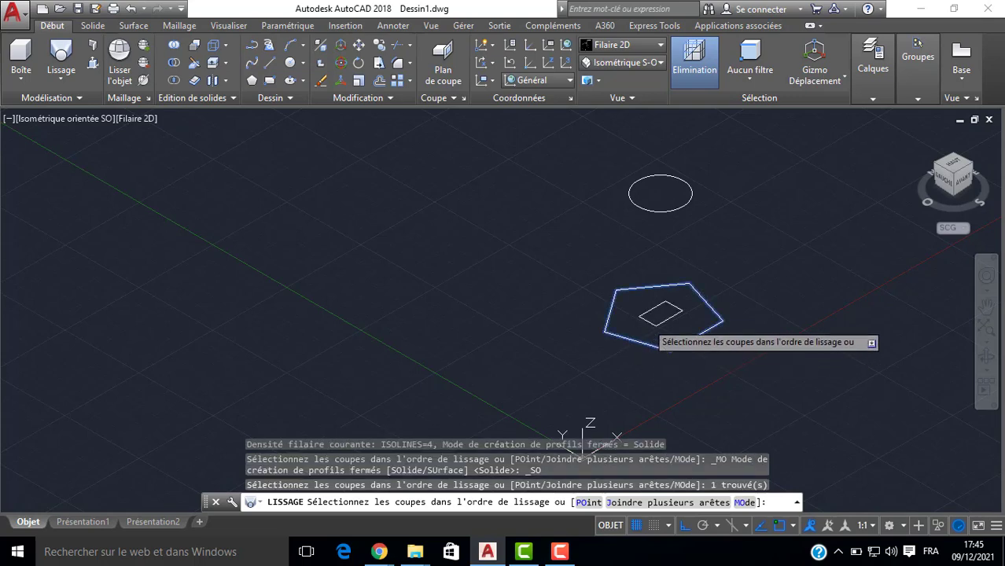
click(647, 322)
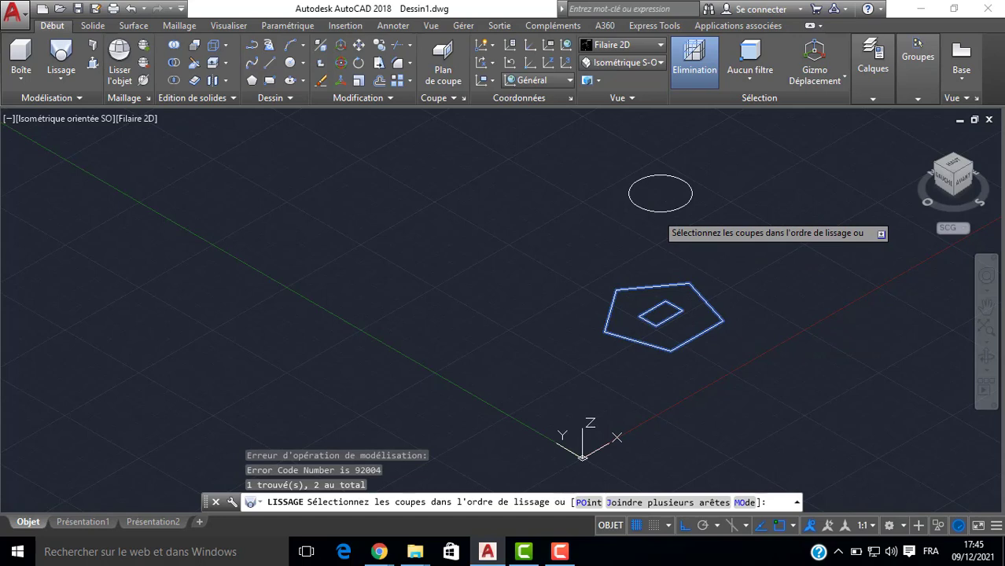
click(659, 212)
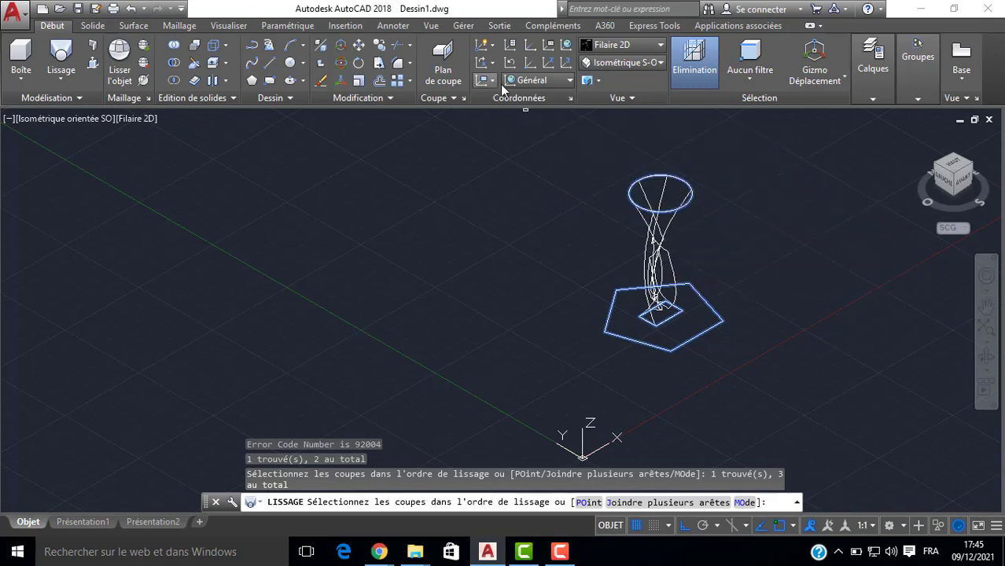
key(Return)
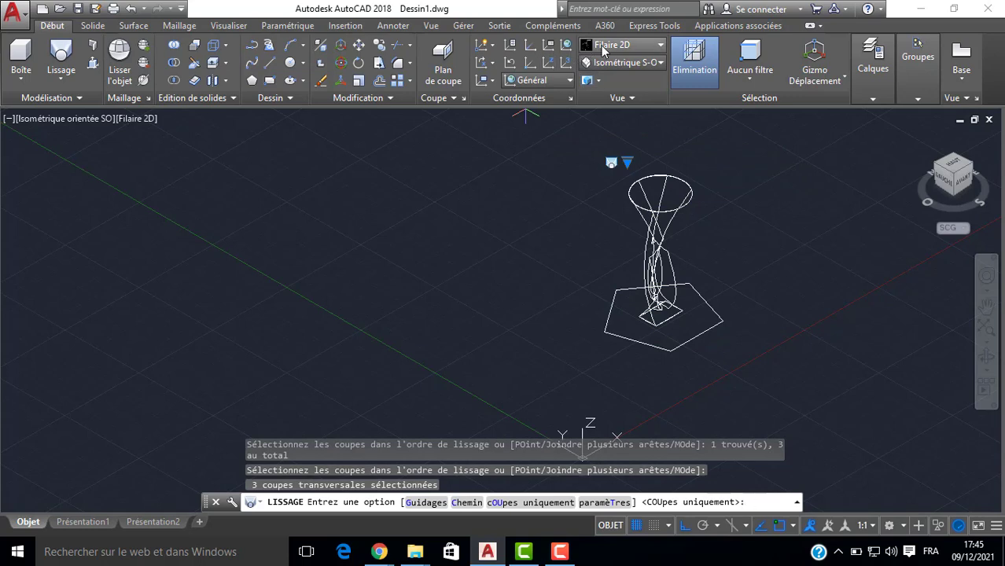
Try the Ombré visual style, and set the viewport to Nuances de gris.
click(662, 48)
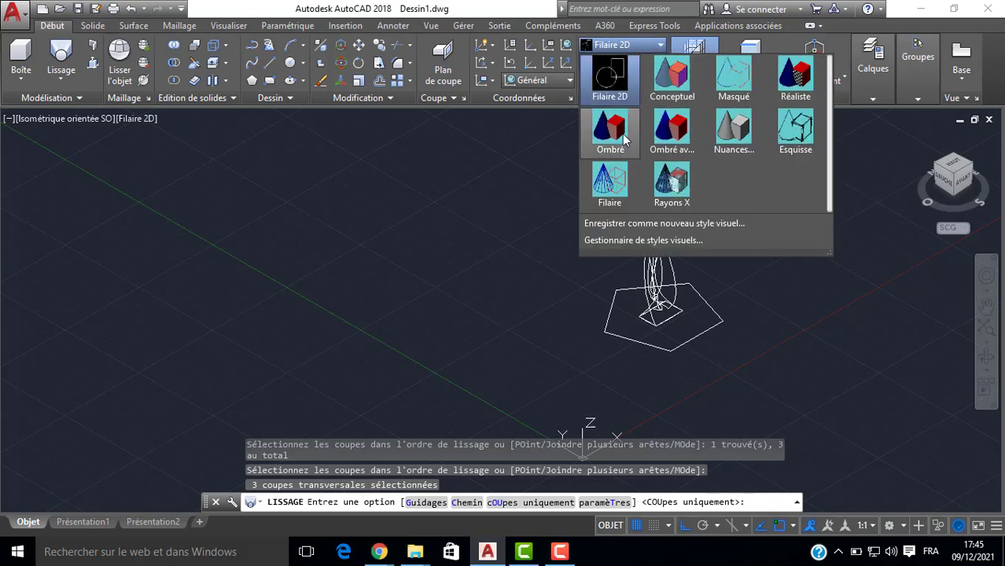
click(624, 136)
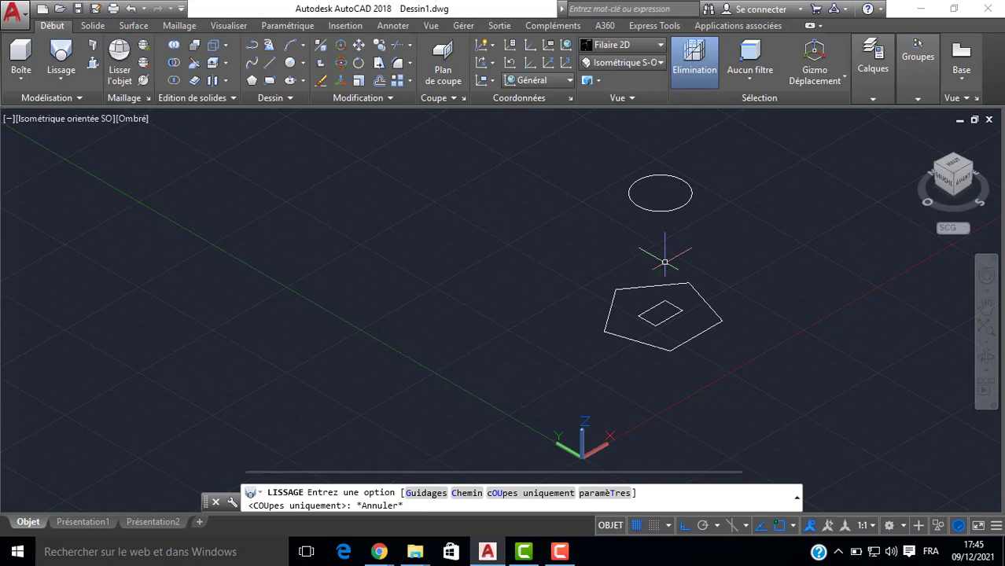
middle_drag(731, 291, 618, 294)
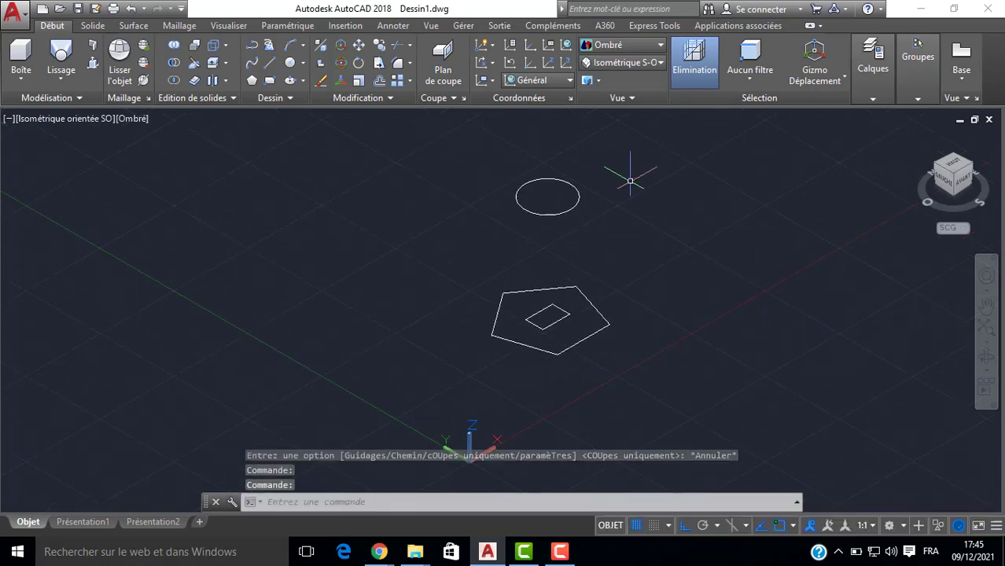
click(634, 47)
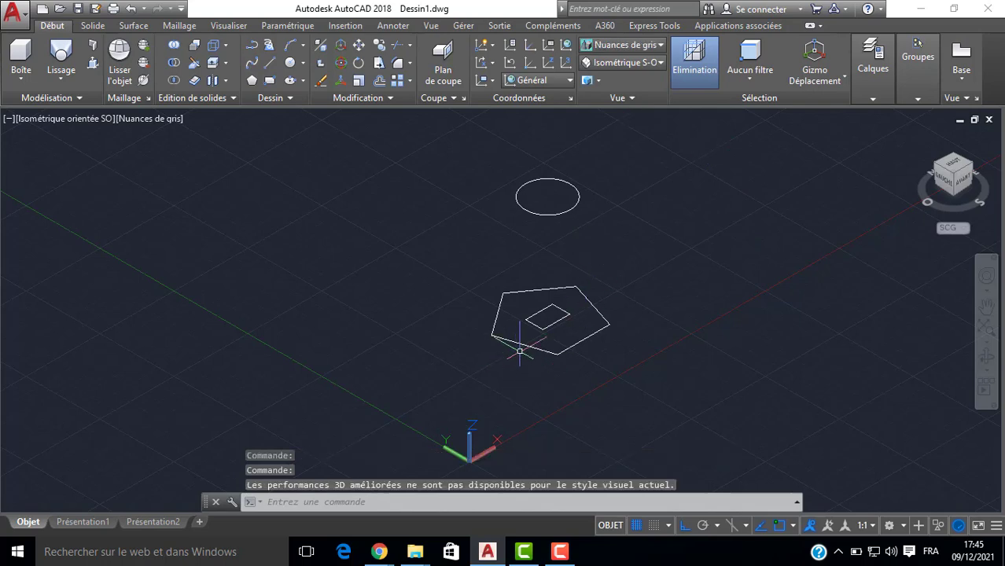
Try to loft the pentagon, circle and small rectangle in that order with the Guidages option, and cancel the command.
click(61, 64)
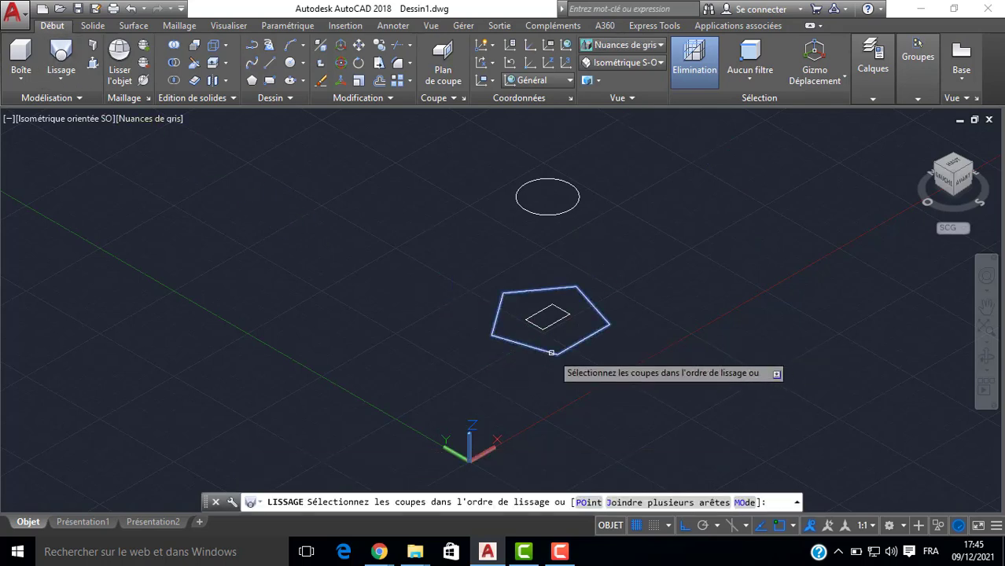
click(551, 353)
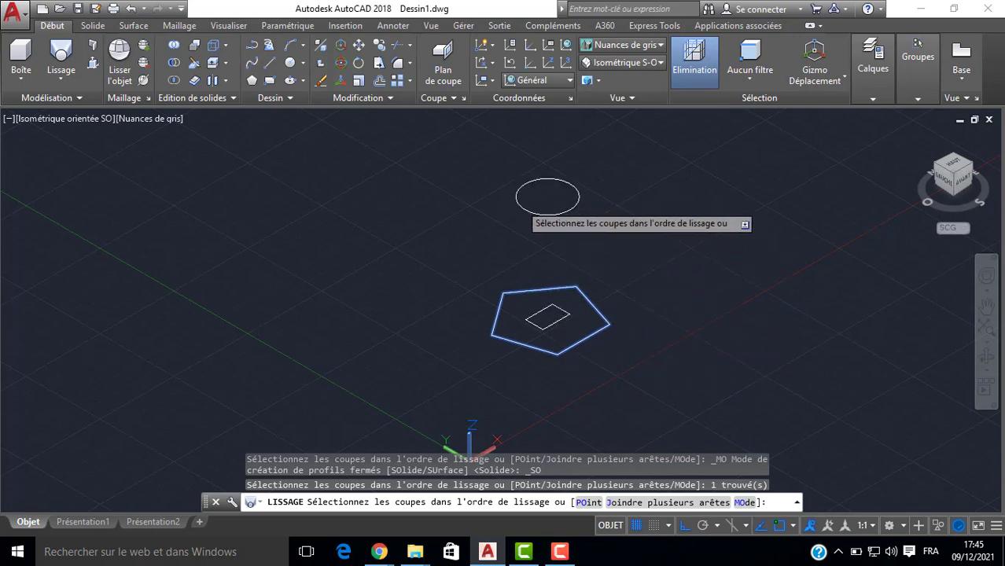
click(519, 202)
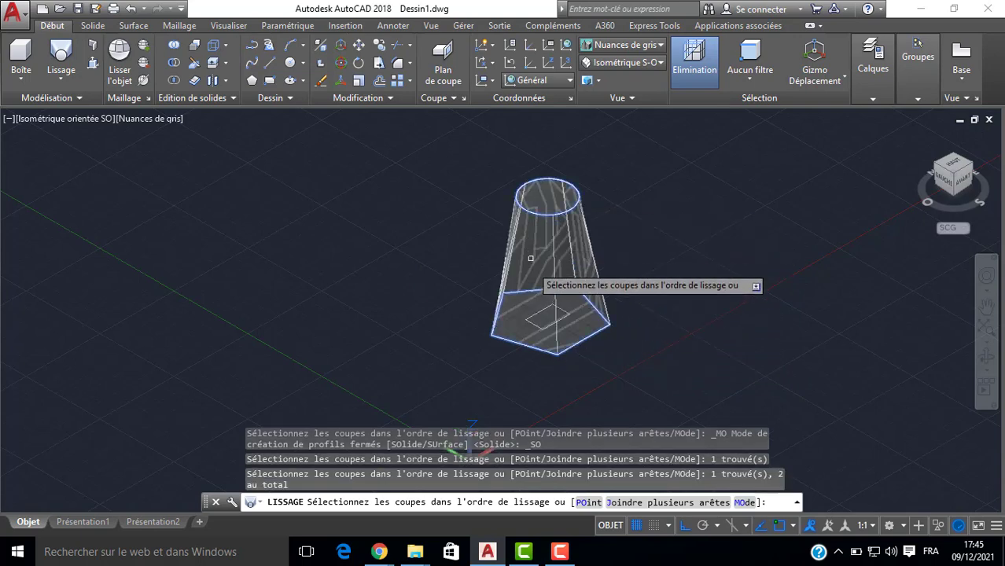
click(539, 309)
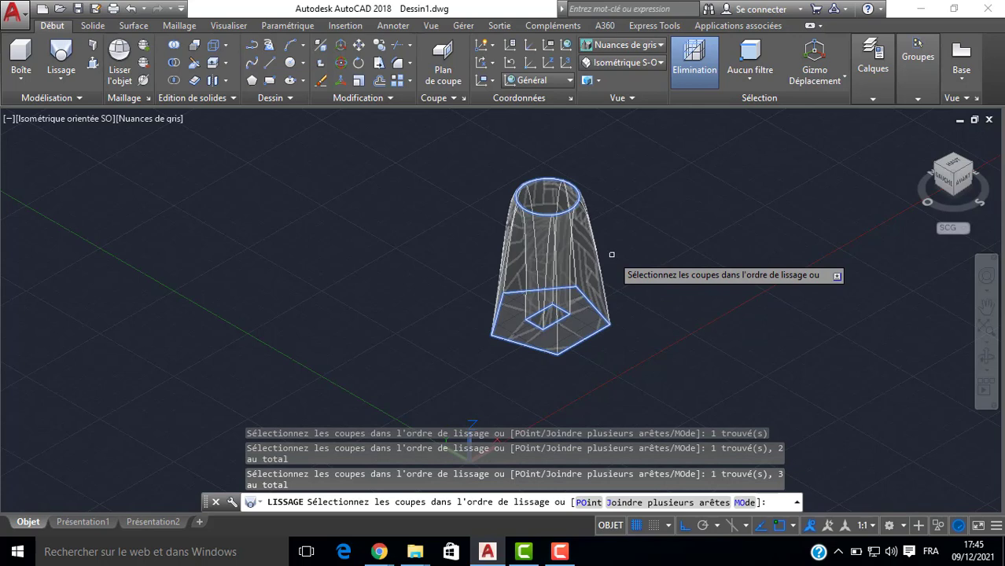
key(Return)
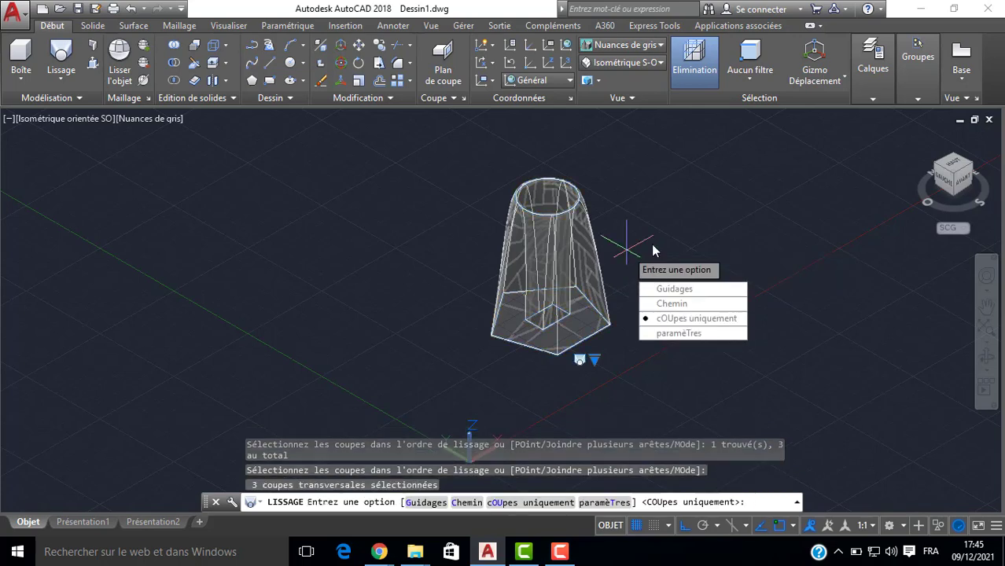
click(659, 290)
key(Escape)
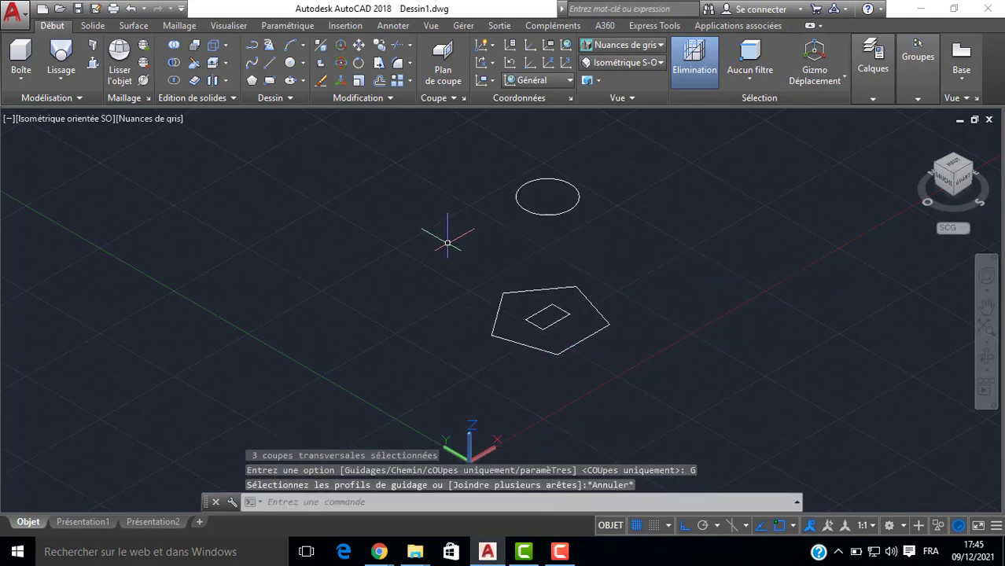
Try to loft the pentagon, circle and small rectangle with the Chemin option, and cancel before choosing a path.
key(Return)
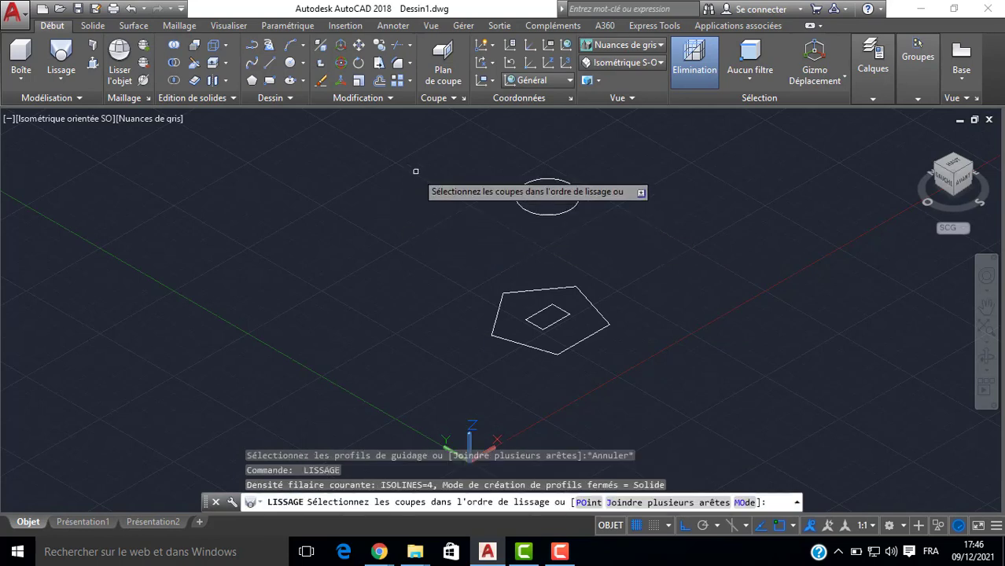
key(Escape)
click(71, 55)
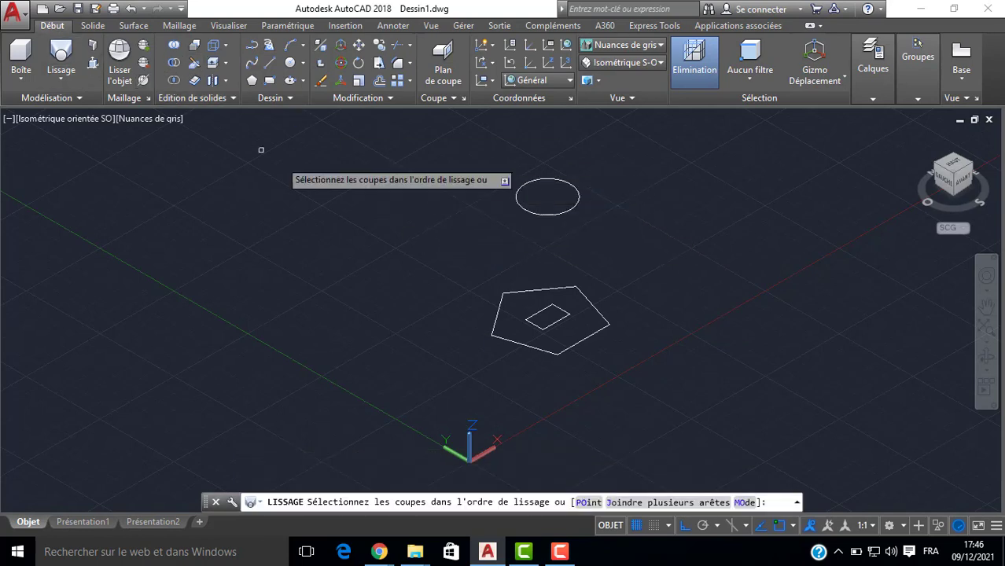
click(526, 347)
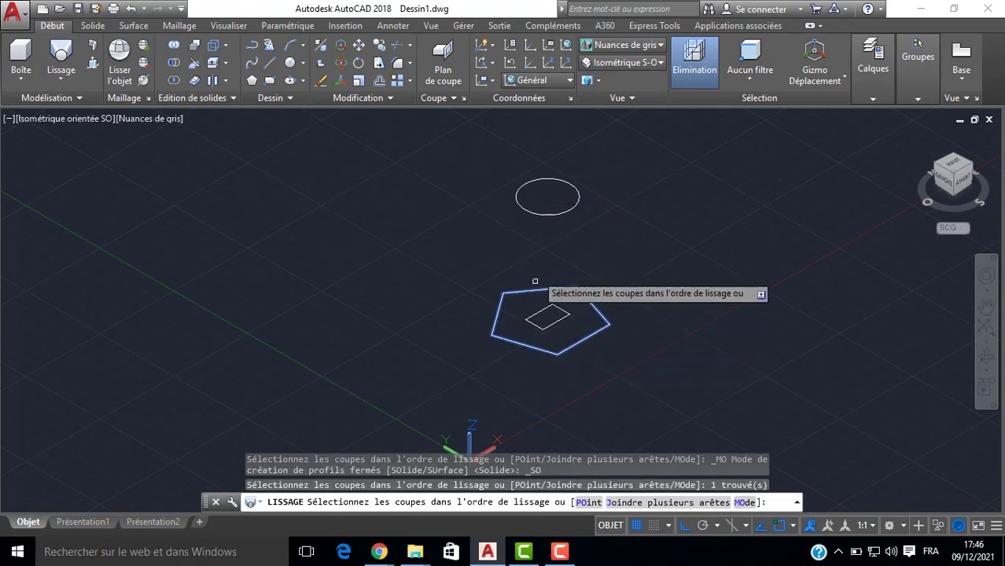
click(544, 214)
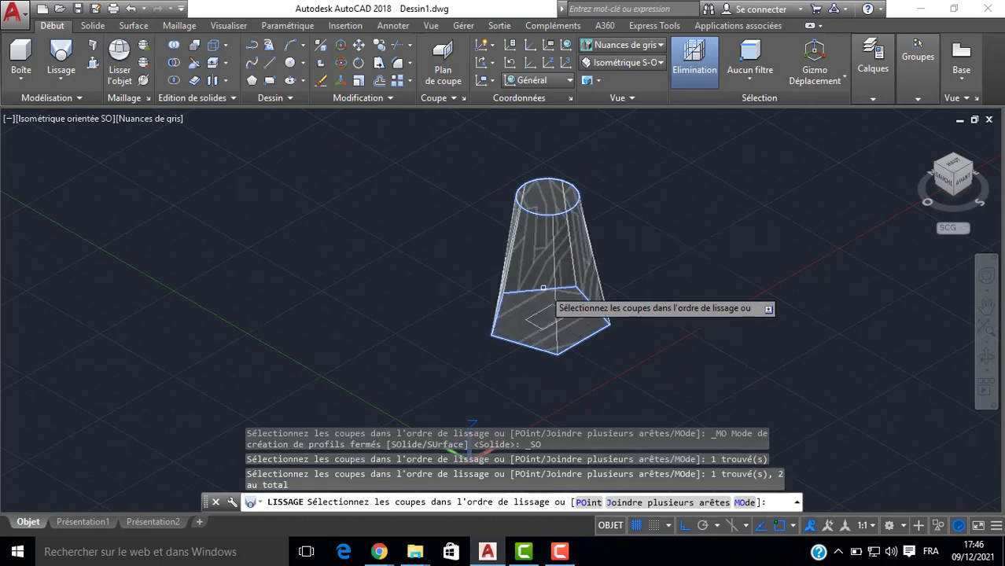
click(540, 314)
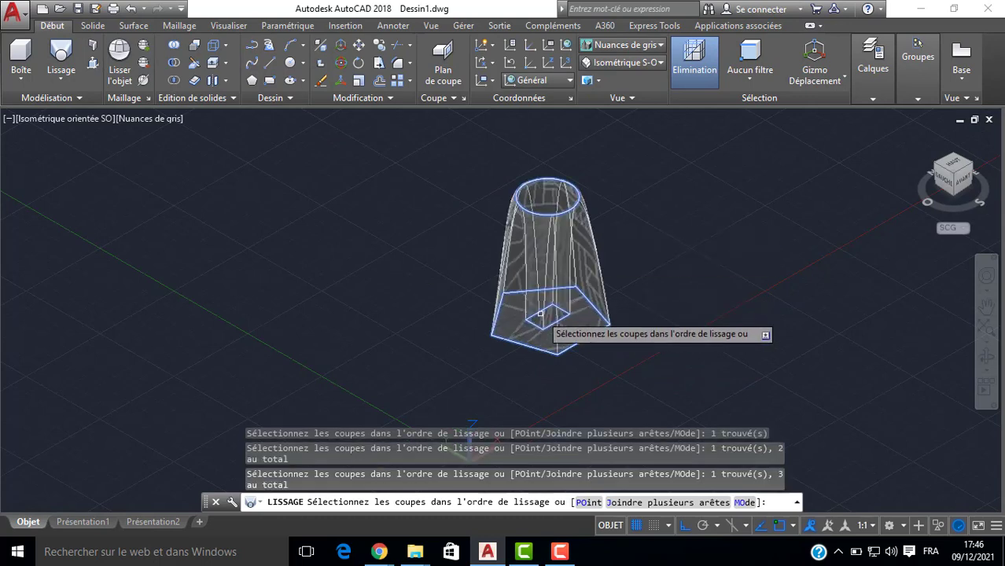
key(Return)
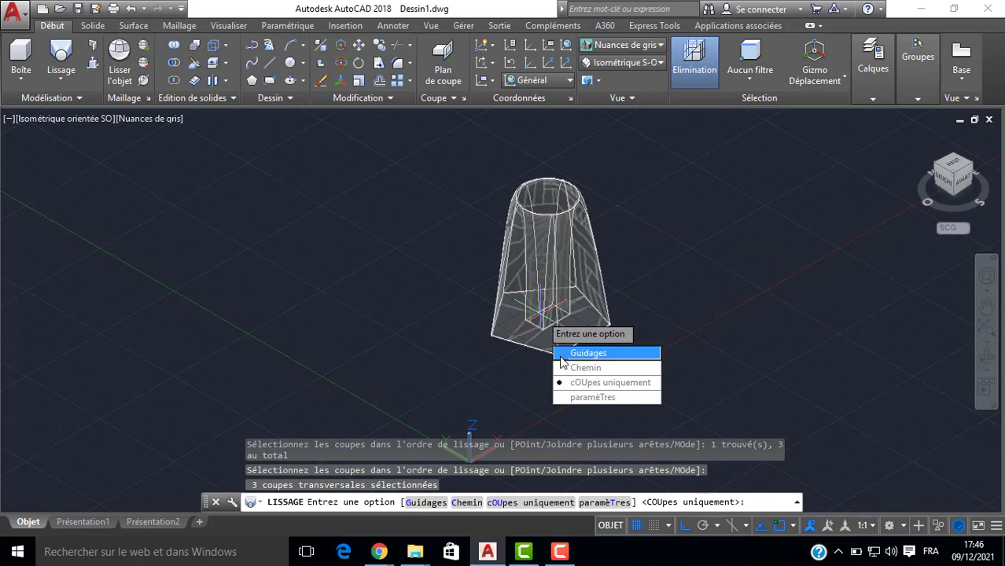
click(582, 368)
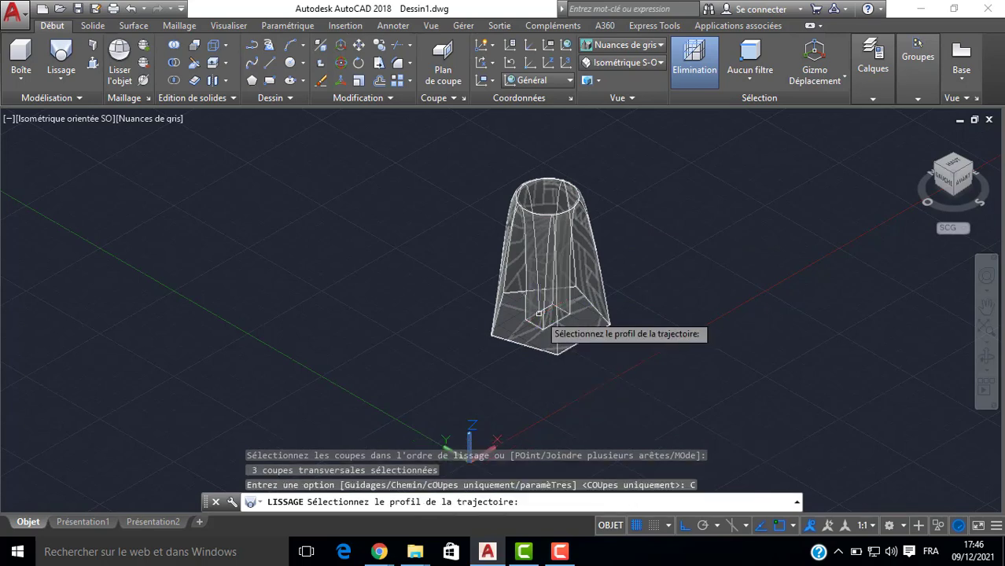
key(Escape)
Try to loft the pentagon, circle and small rectangle with the Guidages option, using the rectangle as the guide profile.
key(Return)
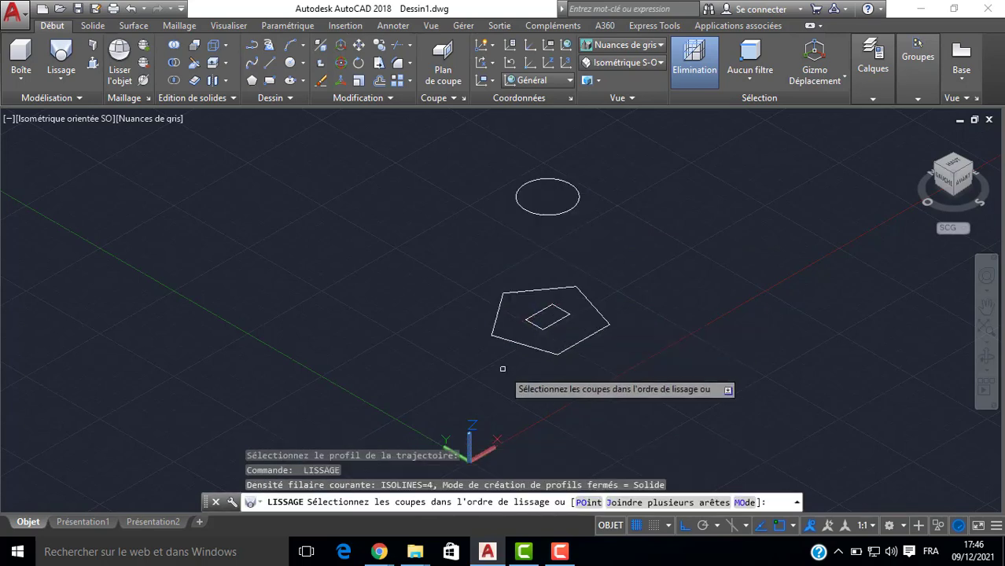
click(510, 343)
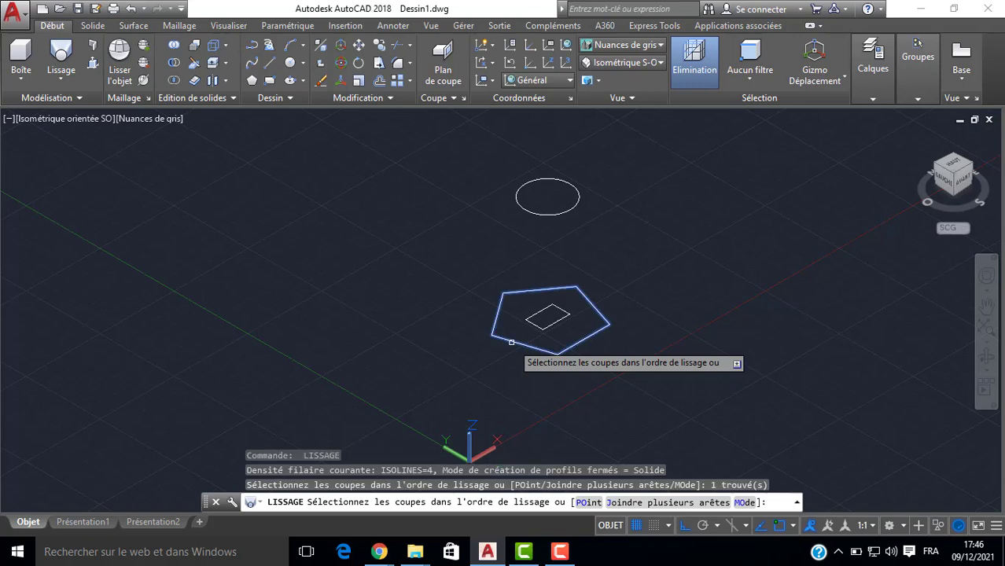
click(533, 213)
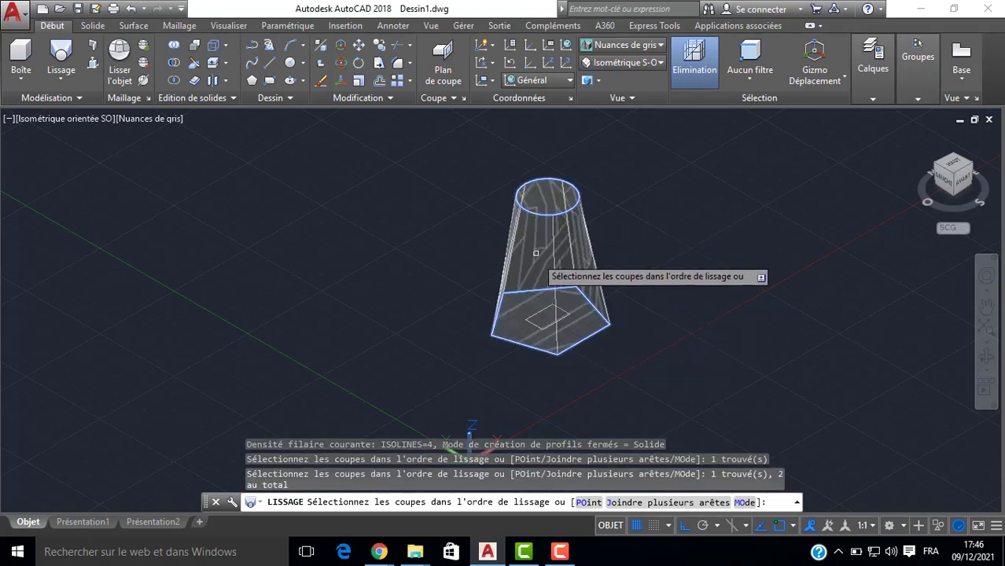
click(535, 313)
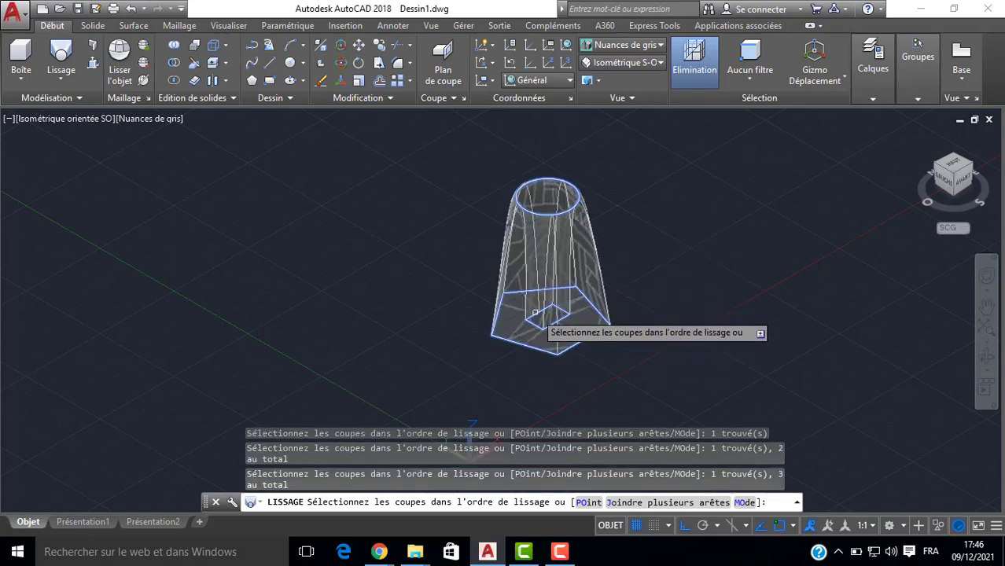
key(Return)
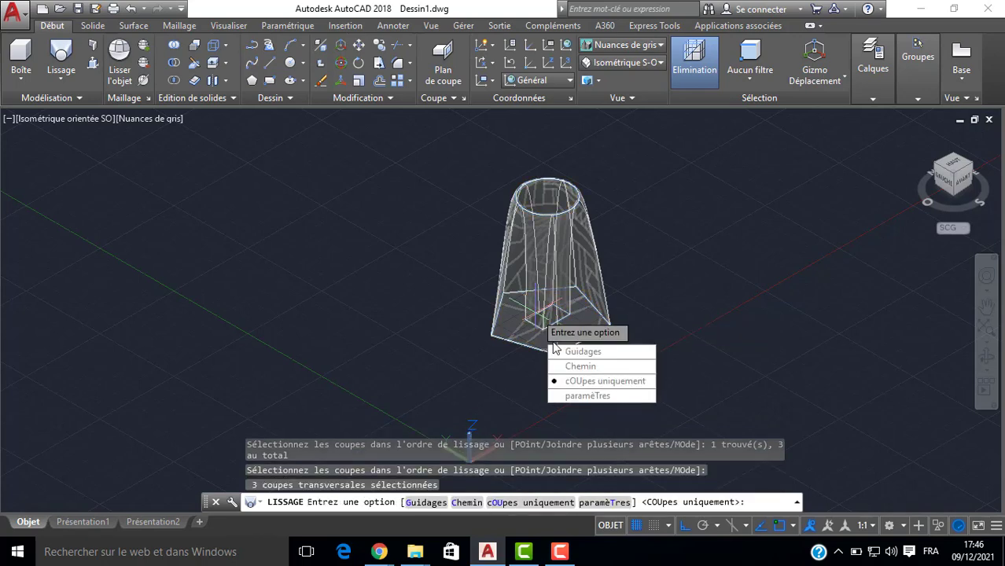
click(581, 353)
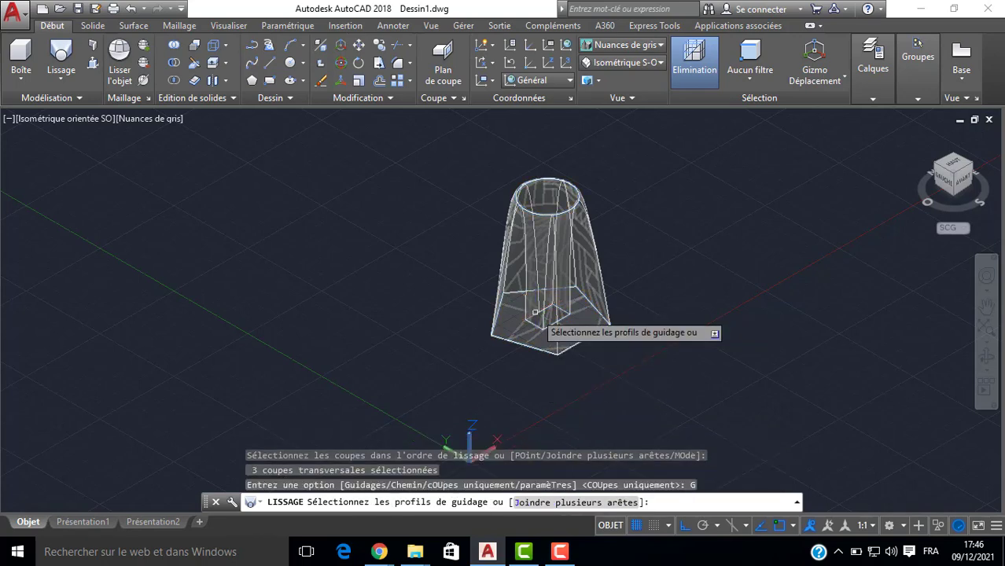
click(560, 312)
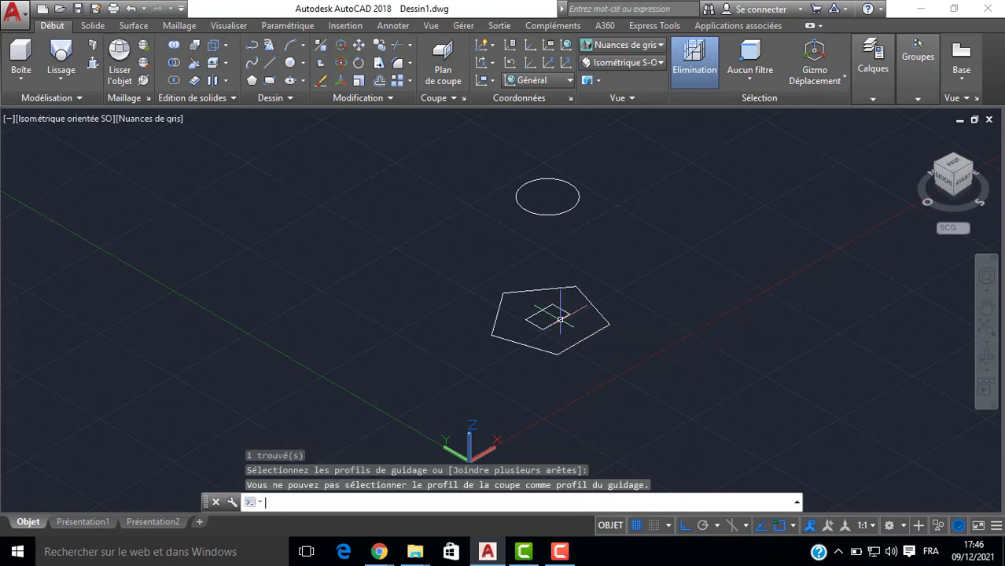
Loft the pentagon and the raised circle into a solid with the cOUpes uniquement option.
key(Return)
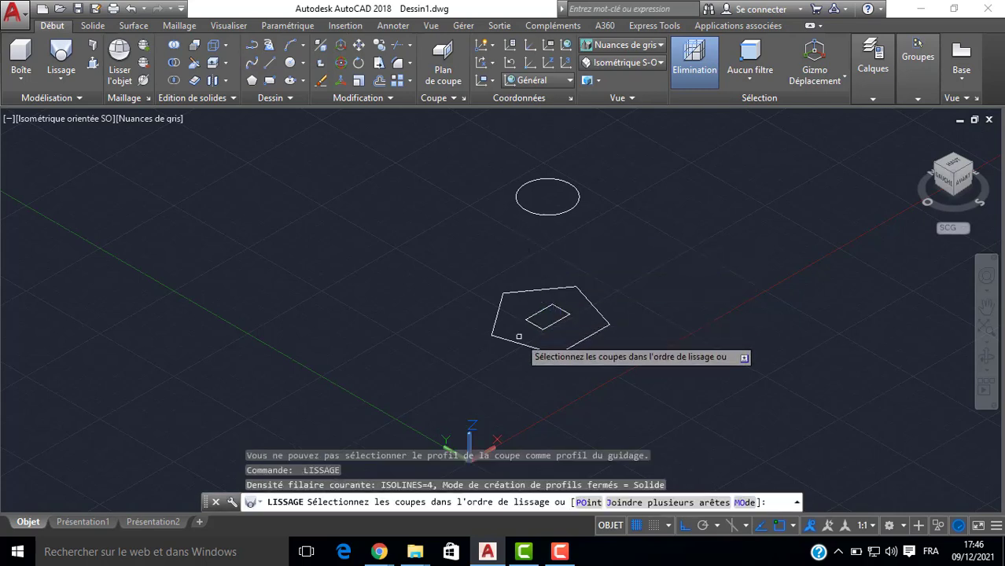
click(514, 340)
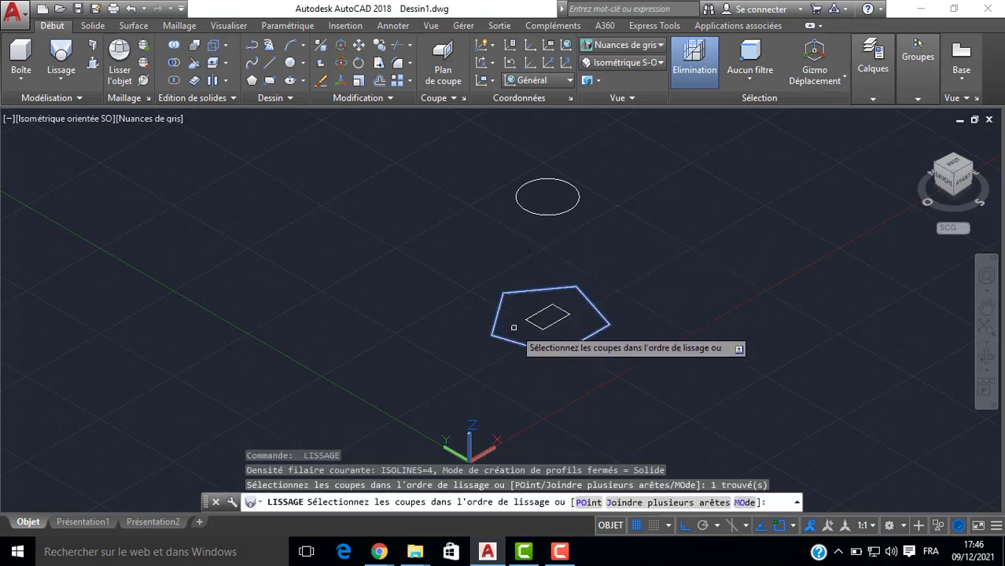
click(540, 214)
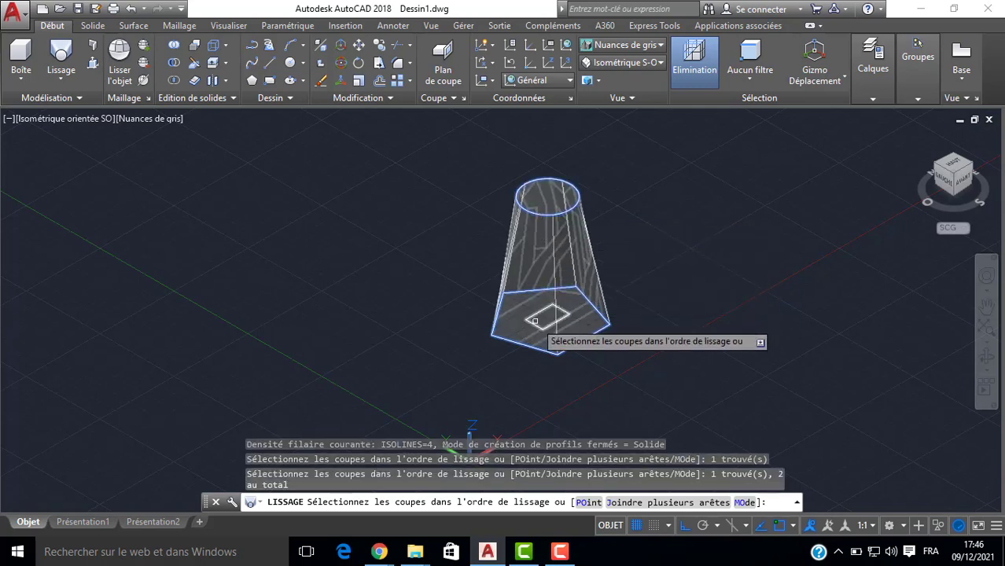
key(Return)
click(570, 387)
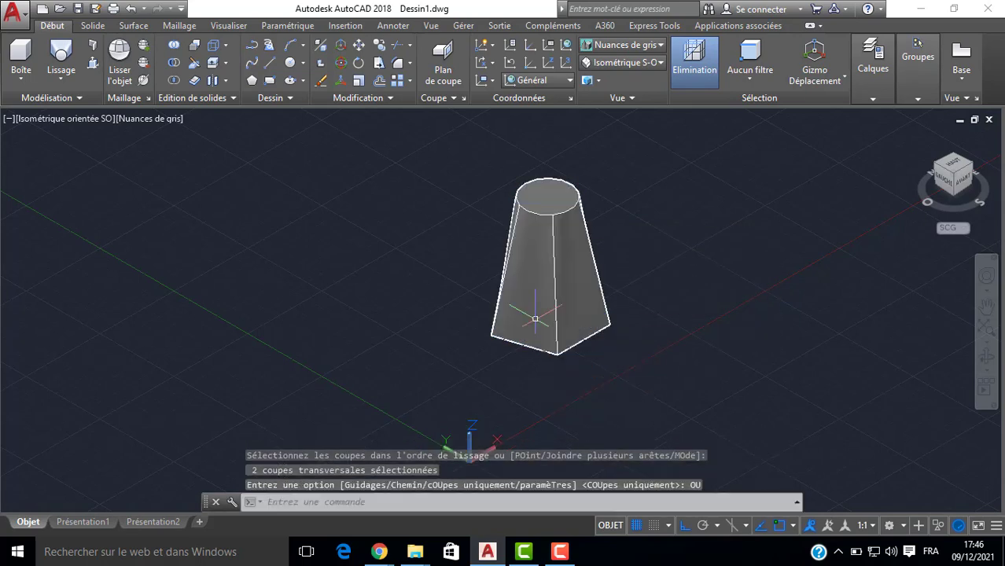
middle_drag(442, 234, 347, 202)
key(Return)
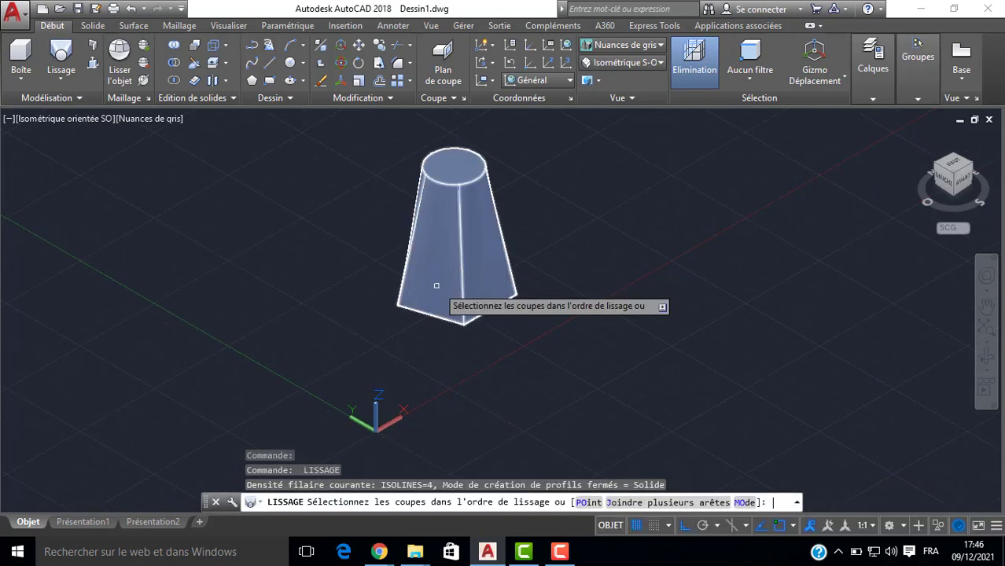
key(Escape)
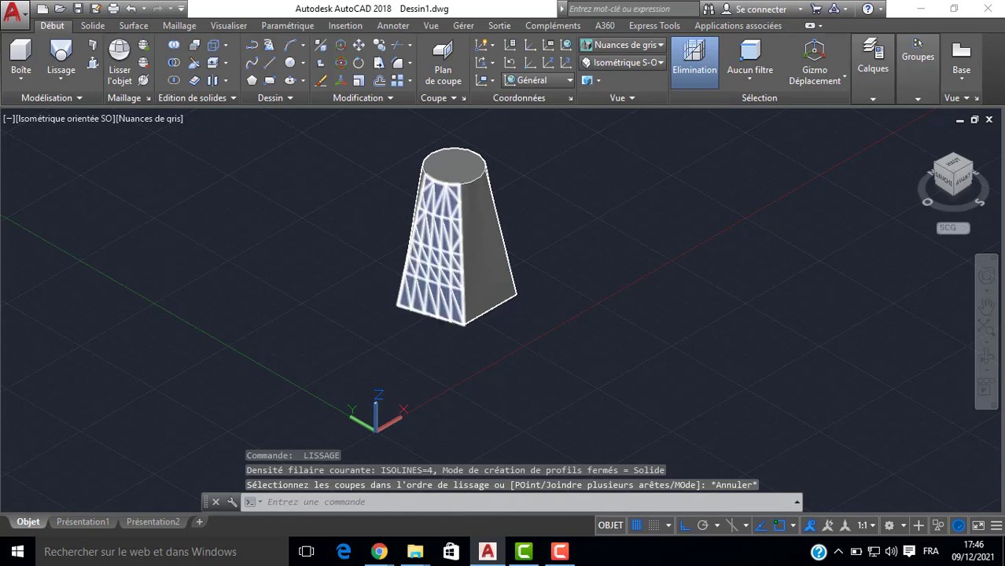
Undo the loft between the pentagon and the circle, along with the view pan.
key(ctrl+z)
key(ctrl+z)
key(ctrl+z)
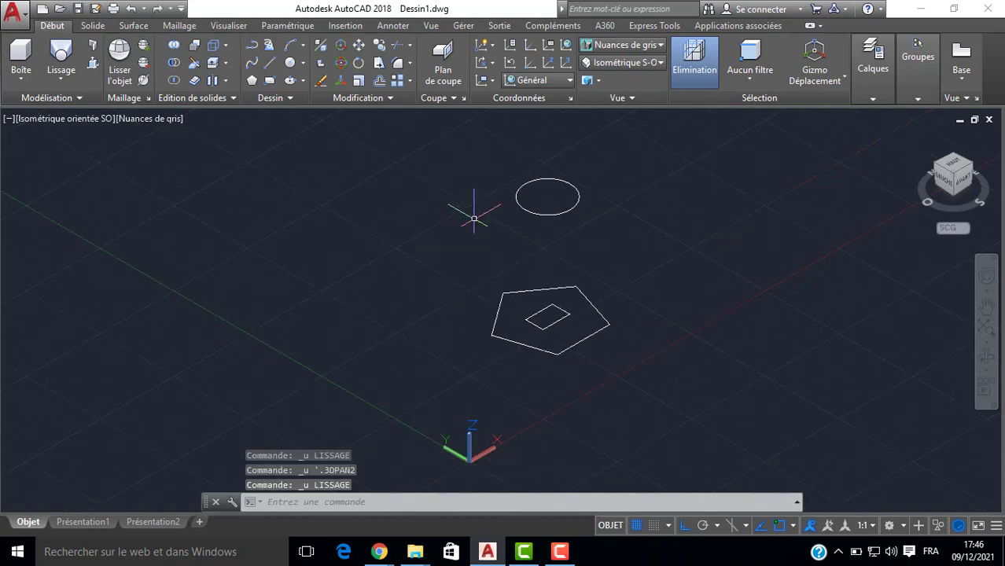
Loft the pentagon, the circle and the small rectangle in that order with the cOUpes uniquement option.
click(49, 63)
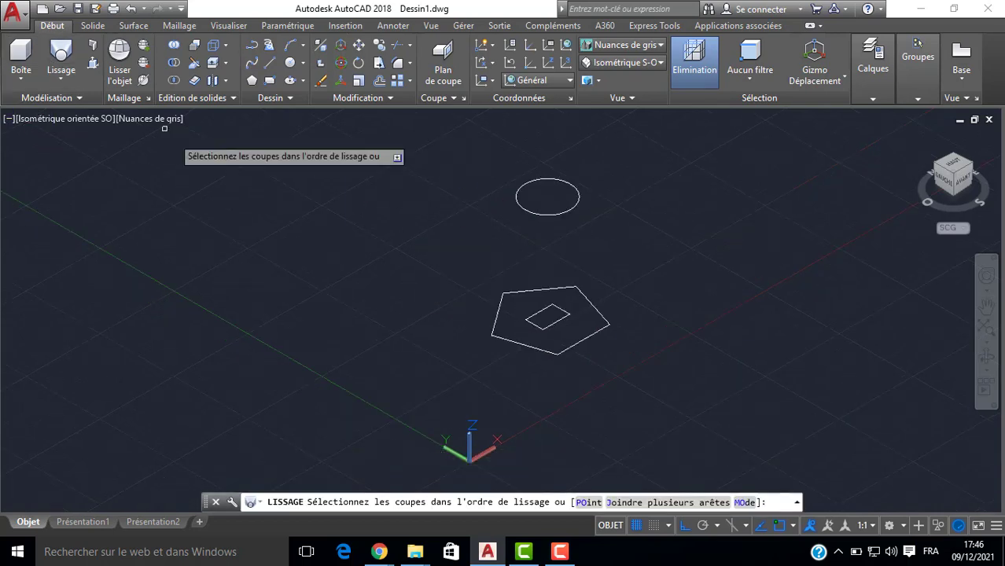
click(534, 333)
click(550, 250)
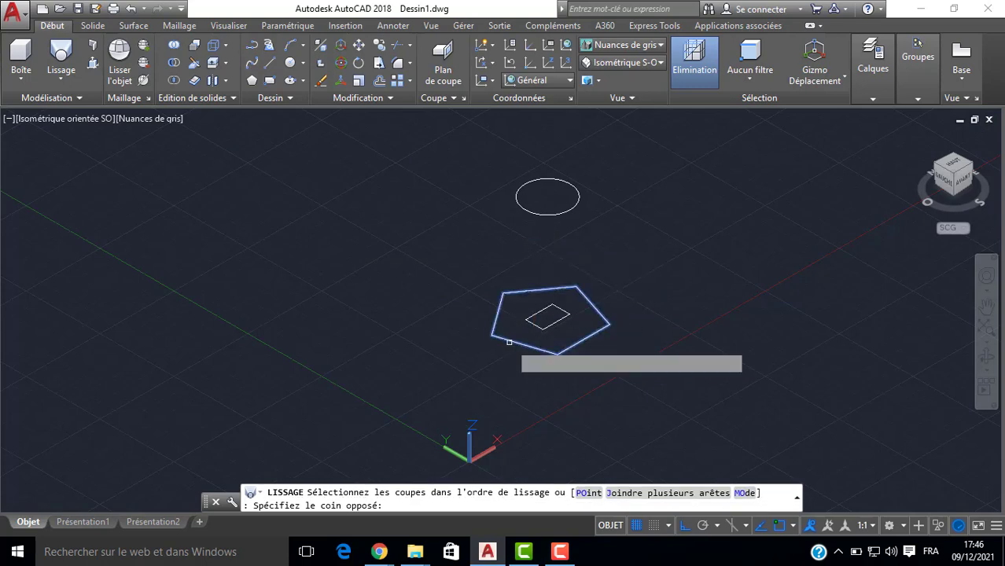
click(534, 214)
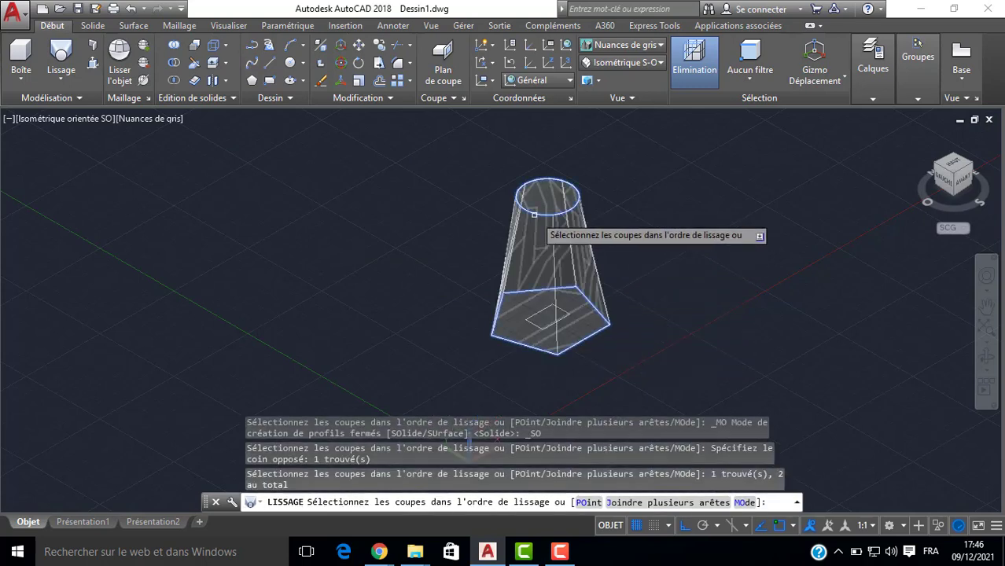
click(536, 313)
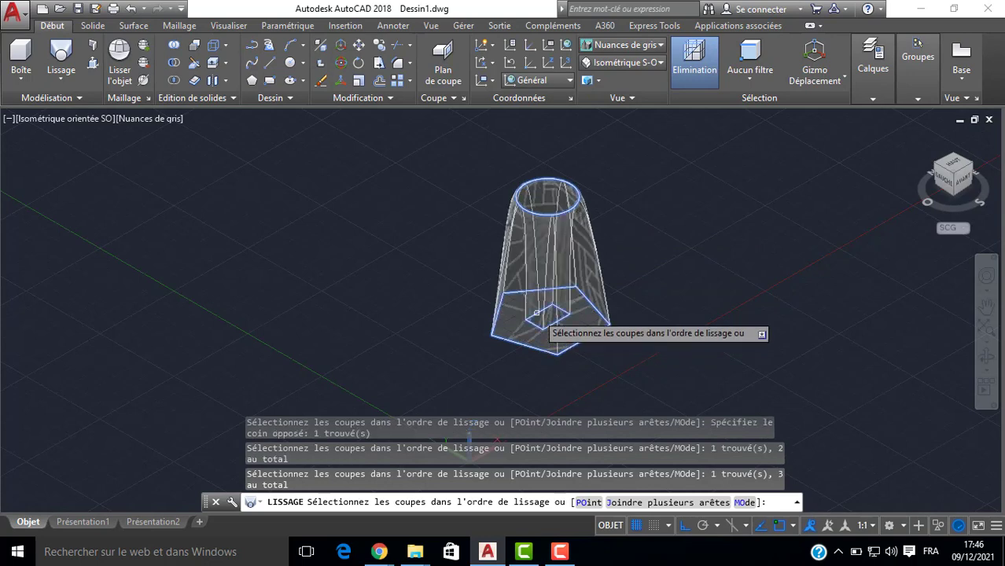
key(Return)
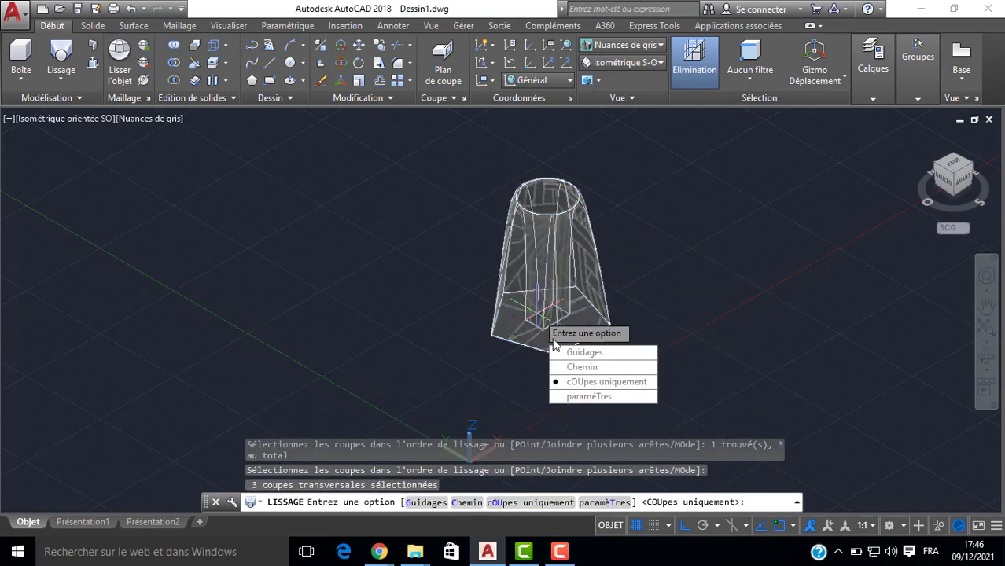
click(565, 382)
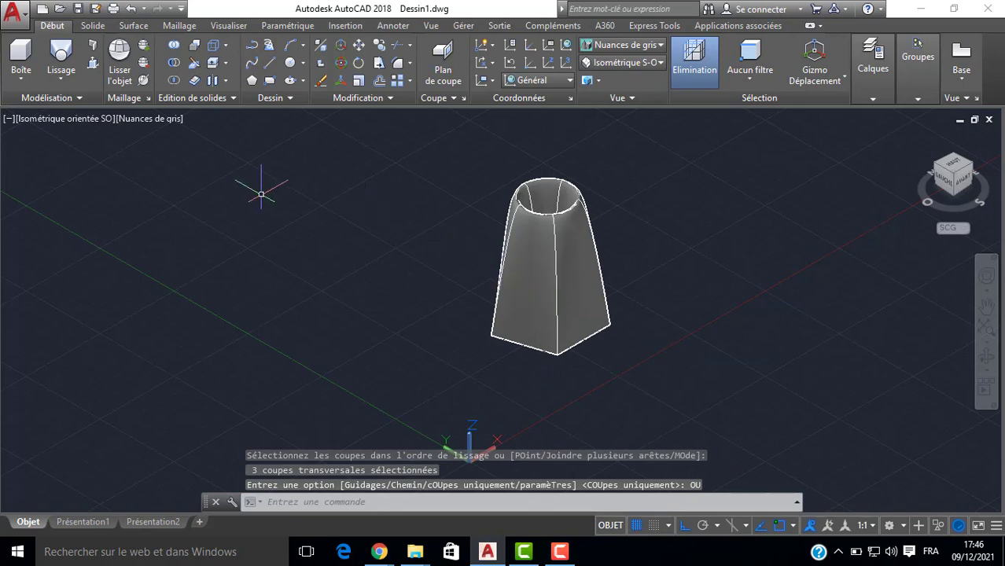
Examine the lofted solid from several angles, including its underside and the rectangular opening in its base.
shift+middle_drag(553, 161, 539, 327)
scroll(594, 373, up, 2)
shift+right_click(595, 373)
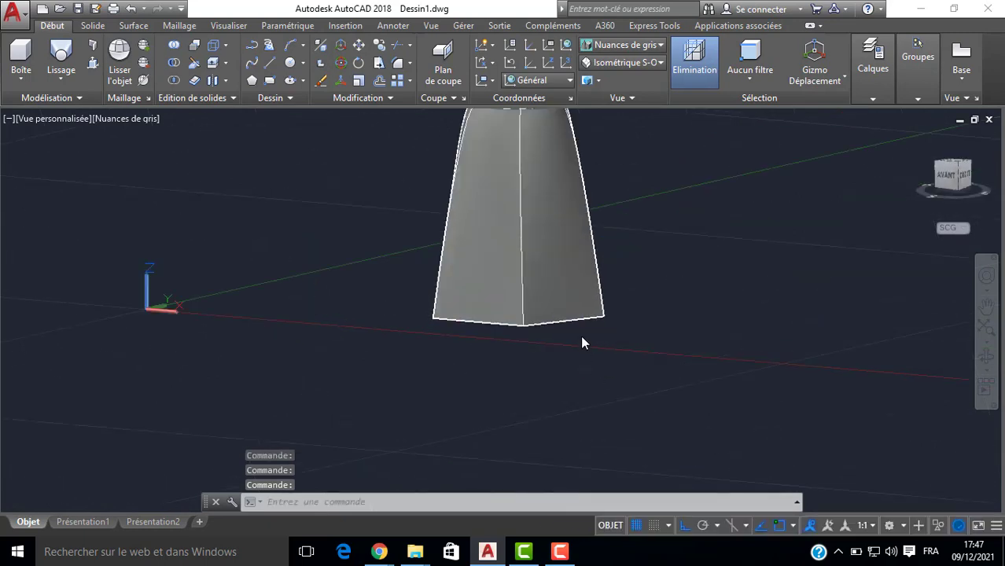
click(523, 349)
scroll(525, 355, down, 3)
key(Escape)
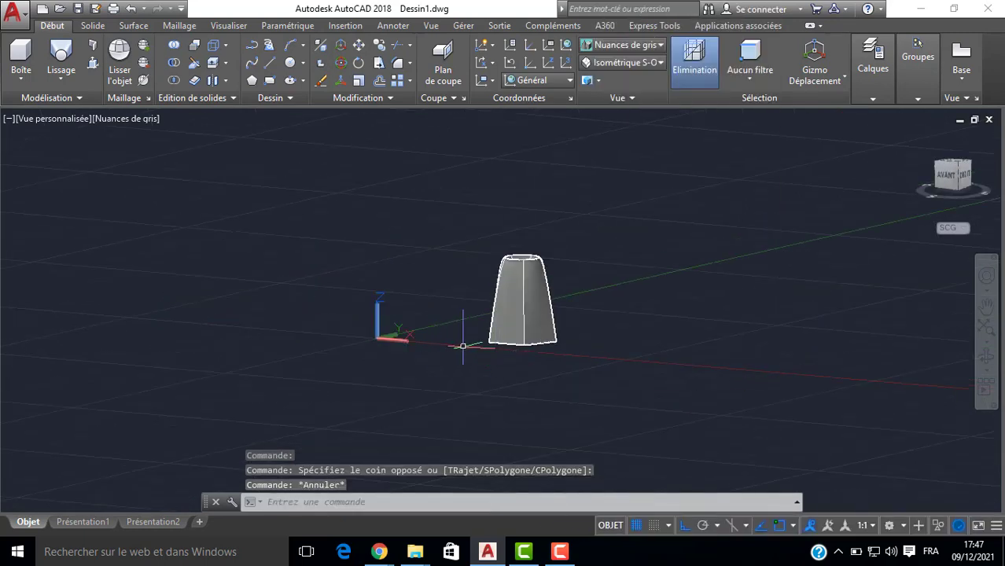
shift+middle_drag(514, 341, 593, 295)
scroll(519, 359, up, 7)
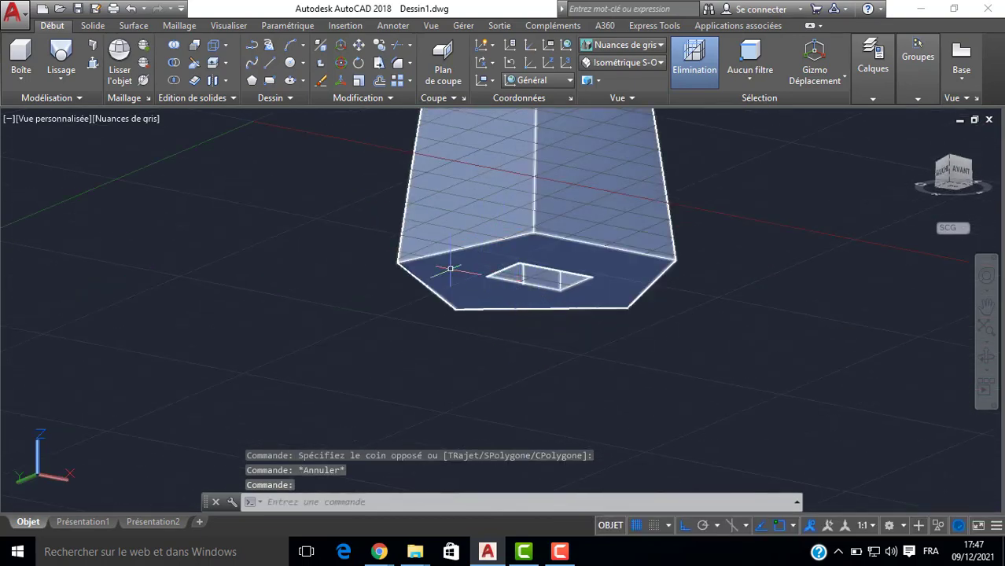
shift+middle_drag(450, 270, 478, 265)
scroll(475, 281, down, 5)
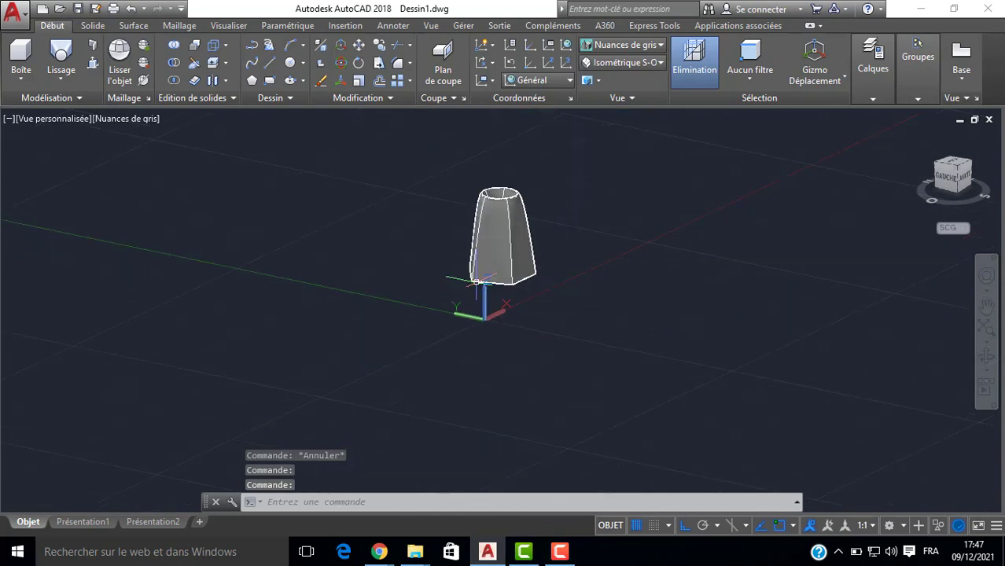
Undo the view changes and the three-profile loft to restore the separate profiles.
key(ctrl+z)
key(ctrl+z)
key(ctrl+z)
key(ctrl+z)
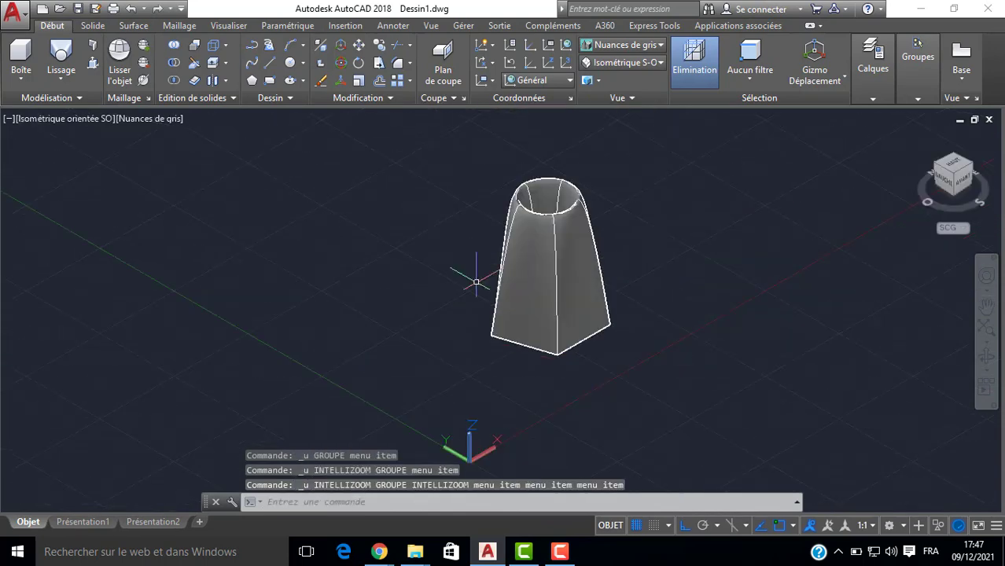
key(ctrl+z)
Copy the circle, the pentagon and the small rectangle together along the Y axis, clear of the originals.
click(620, 204)
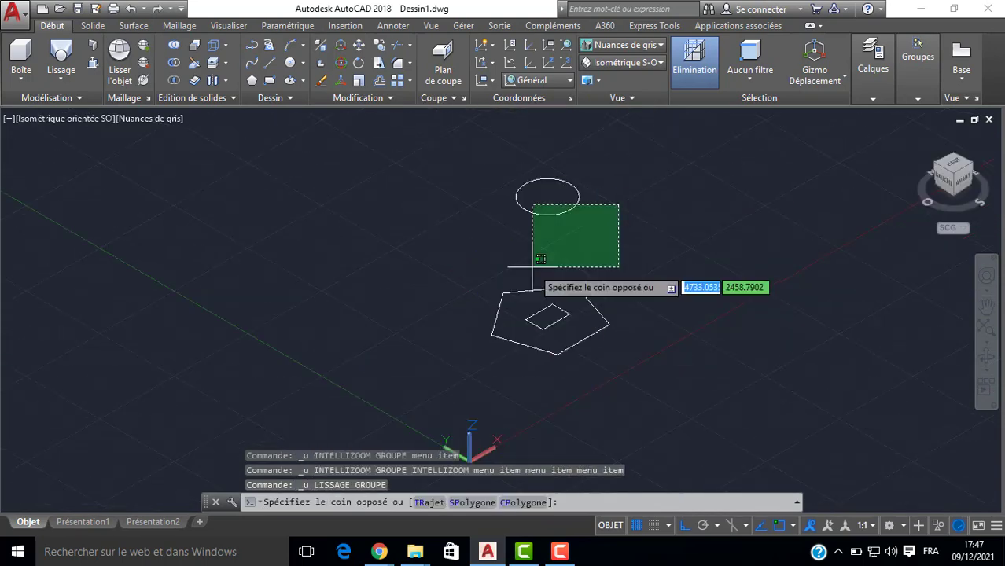
click(480, 335)
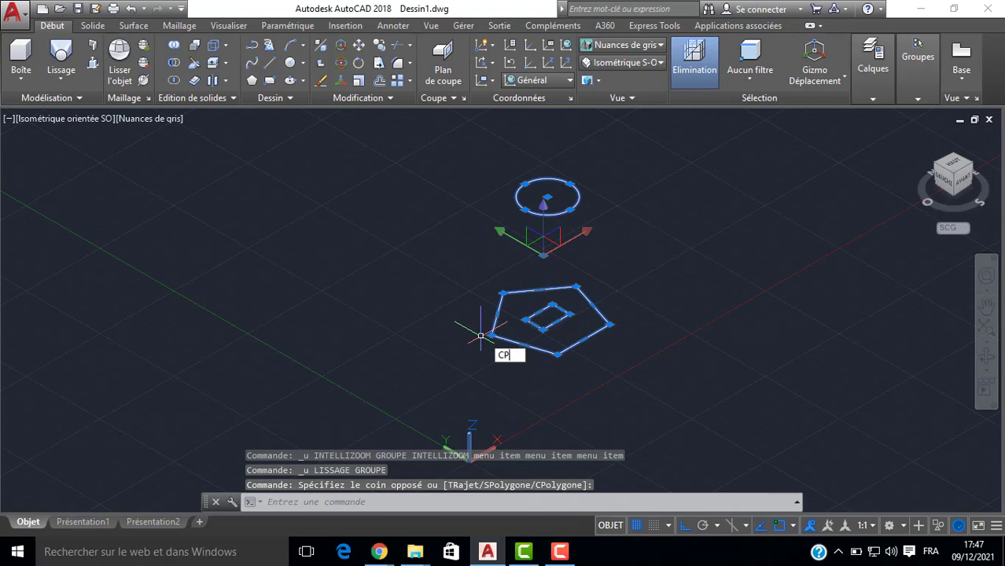
text(CP)
key(Return)
click(519, 316)
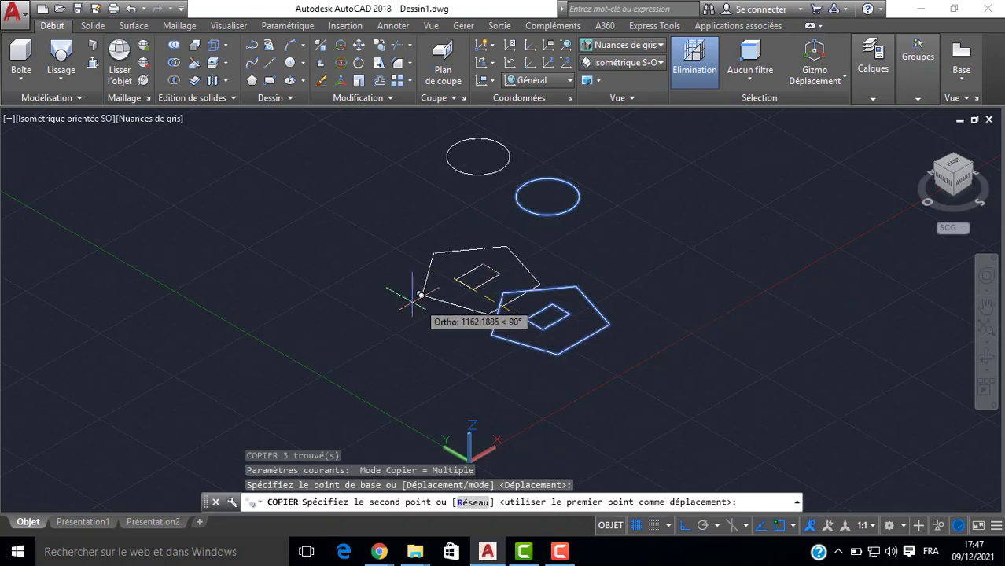
click(255, 227)
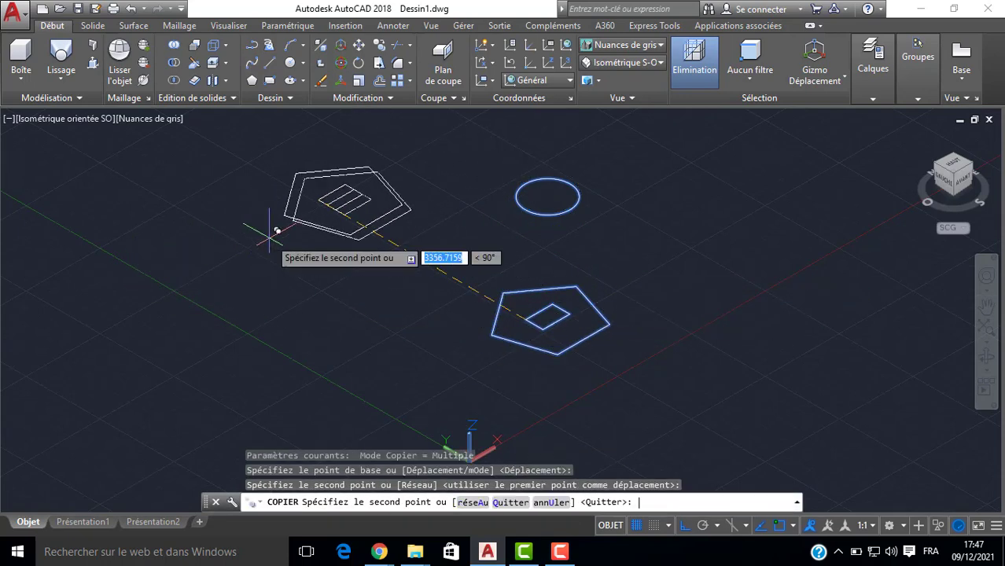
scroll(275, 236, down, 4)
key(Return)
middle_drag(263, 201, 284, 219)
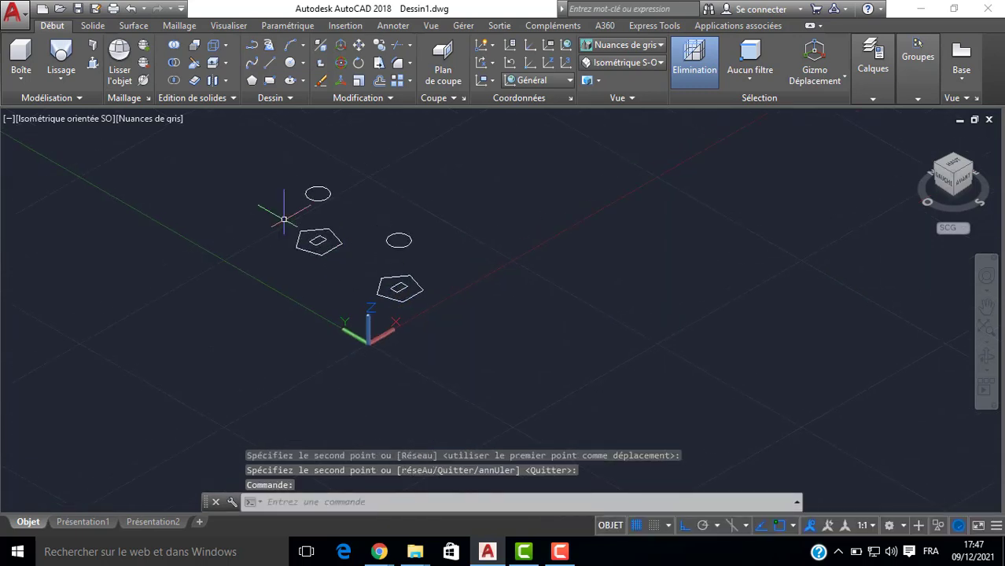
click(65, 53)
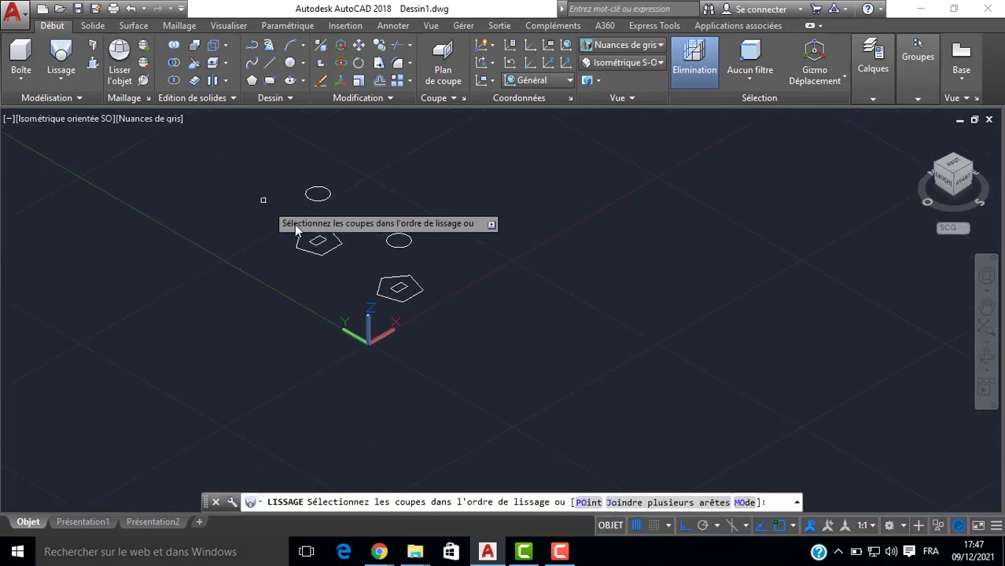
scroll(386, 292, up, 4)
click(386, 292)
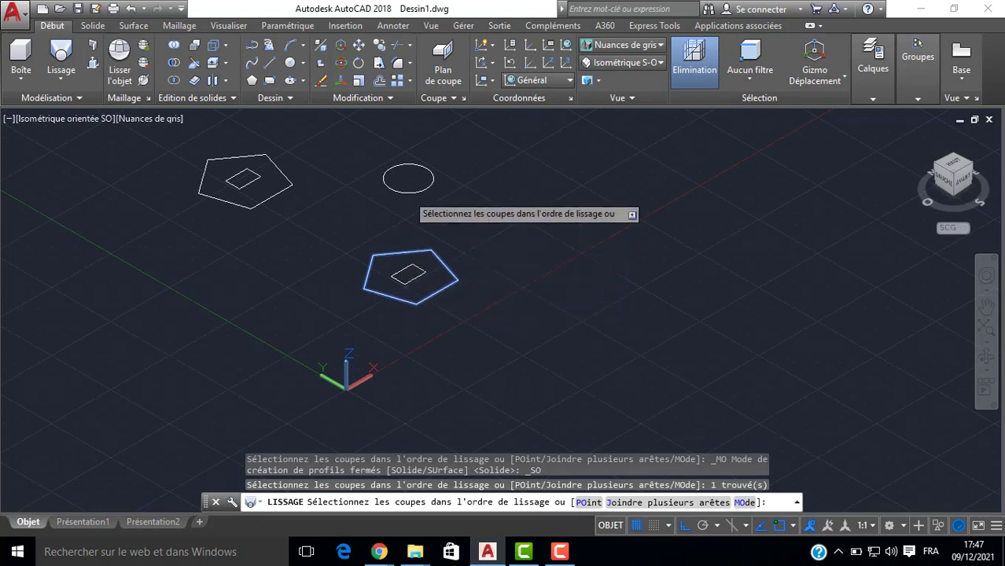
click(405, 192)
key(Escape)
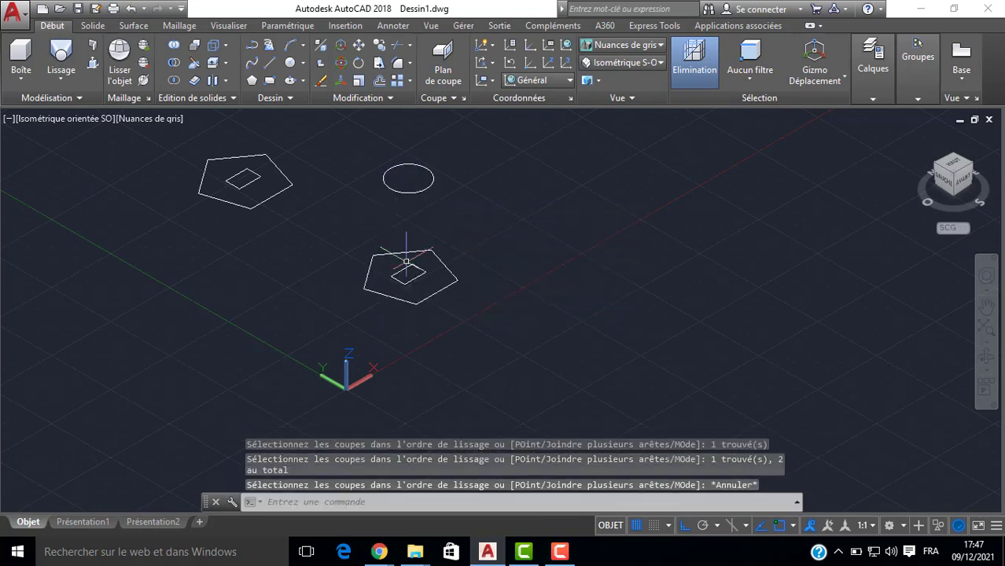
Move the original small rectangle straight up along the Z axis, to a height between the pentagon and the circle.
click(405, 272)
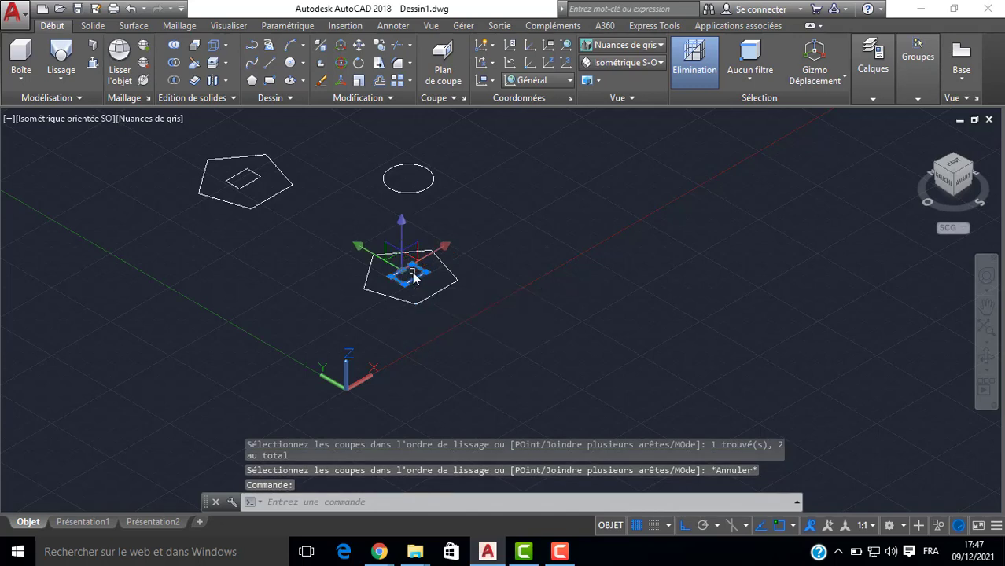
key(Escape)
click(406, 279)
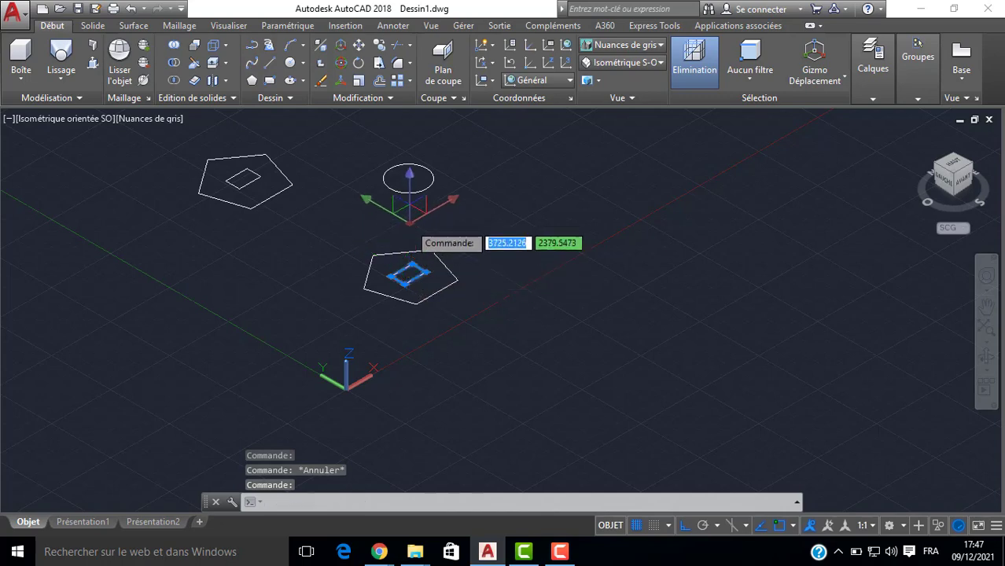
scroll(399, 285, up, 3)
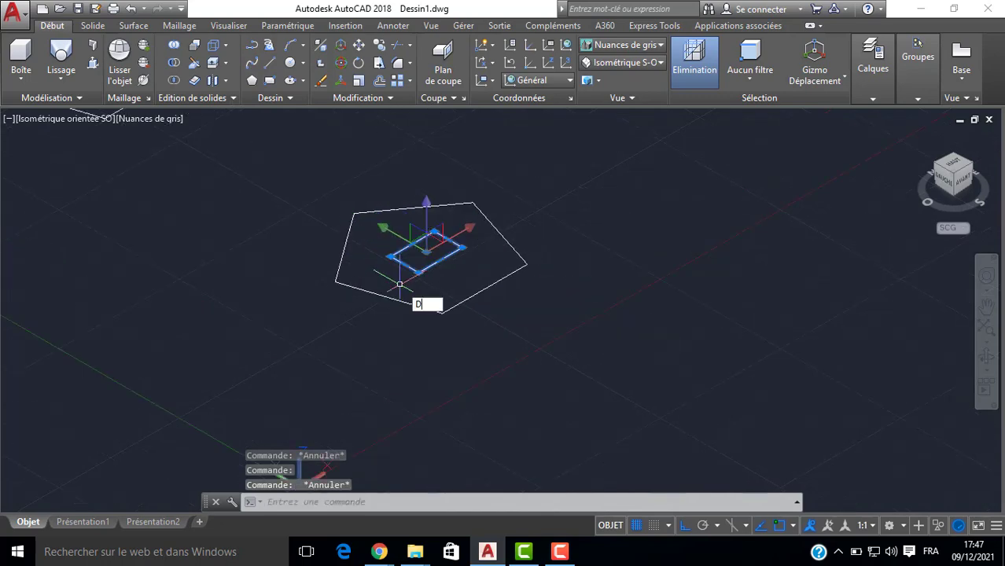
text(dp)
key(Return)
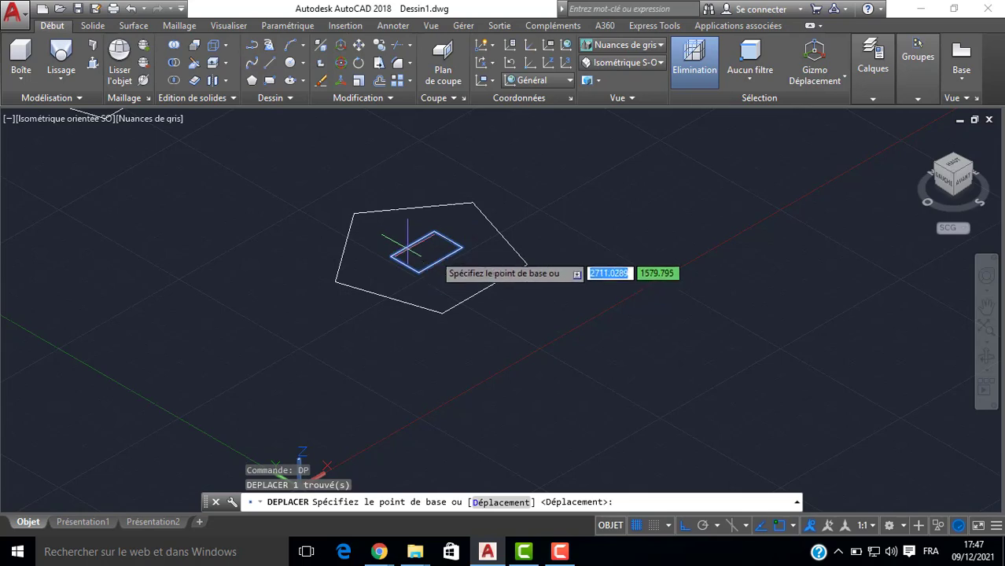
click(438, 253)
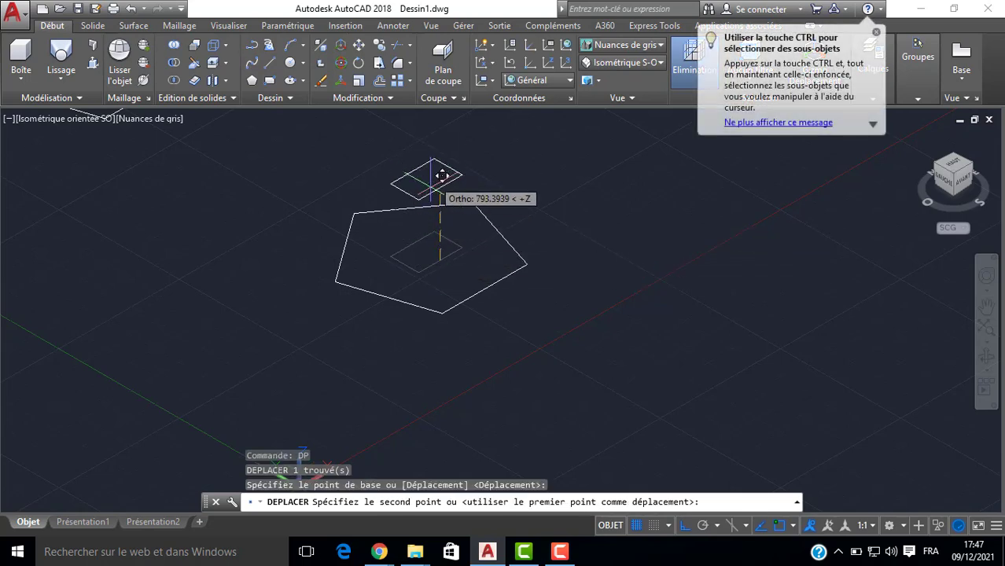
scroll(427, 199, down, 3)
scroll(429, 197, up, 3)
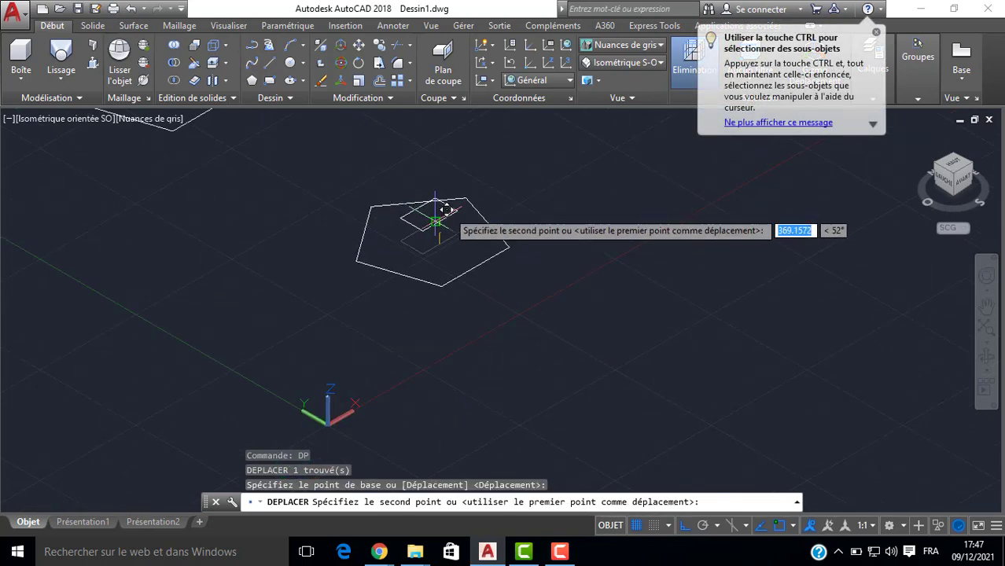
click(449, 198)
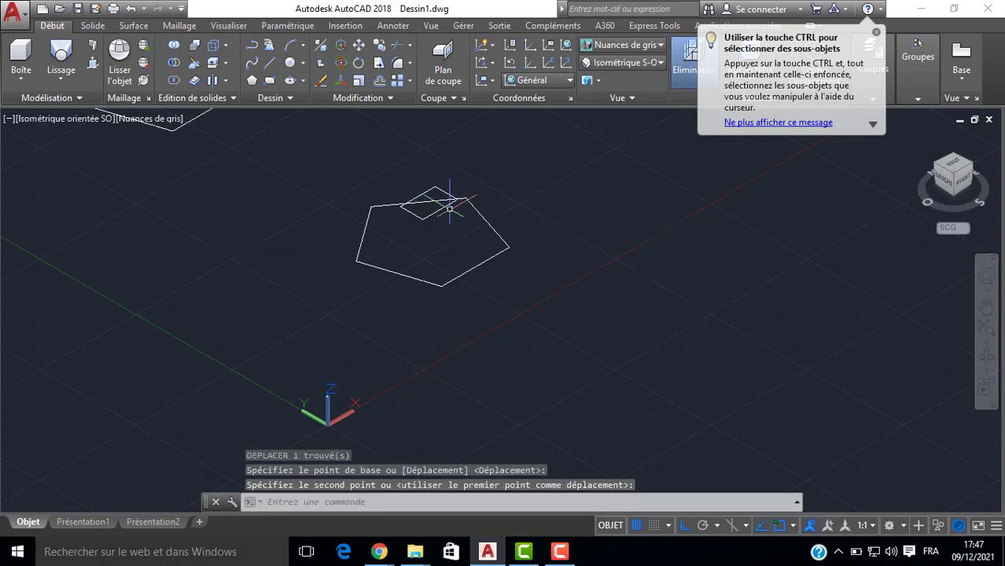
scroll(419, 209, down, 4)
scroll(389, 240, down, 4)
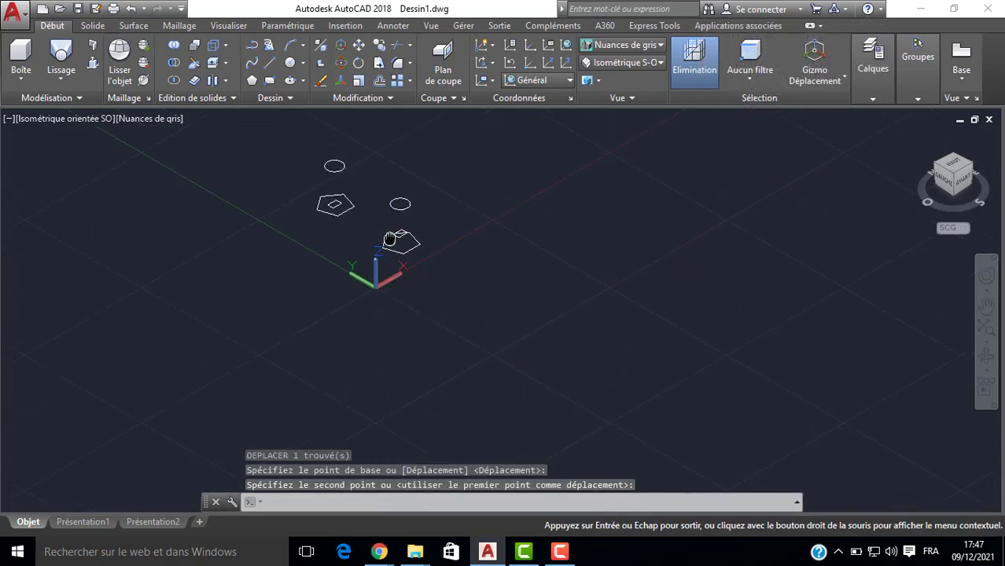
Loft the original pentagon, circle and raised small rectangle, selected in that order, into a solid using cOUpes uniquement.
click(61, 57)
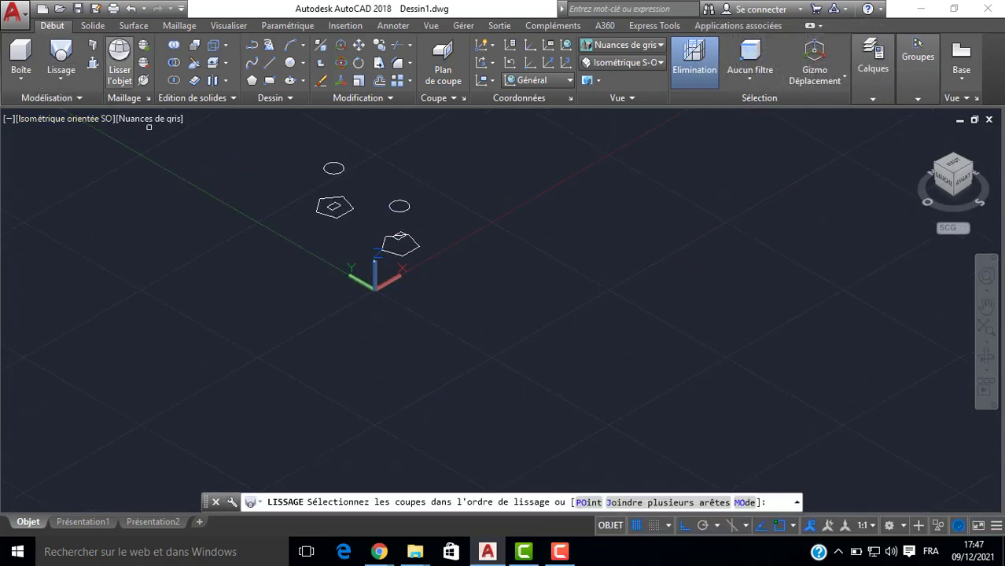
click(398, 240)
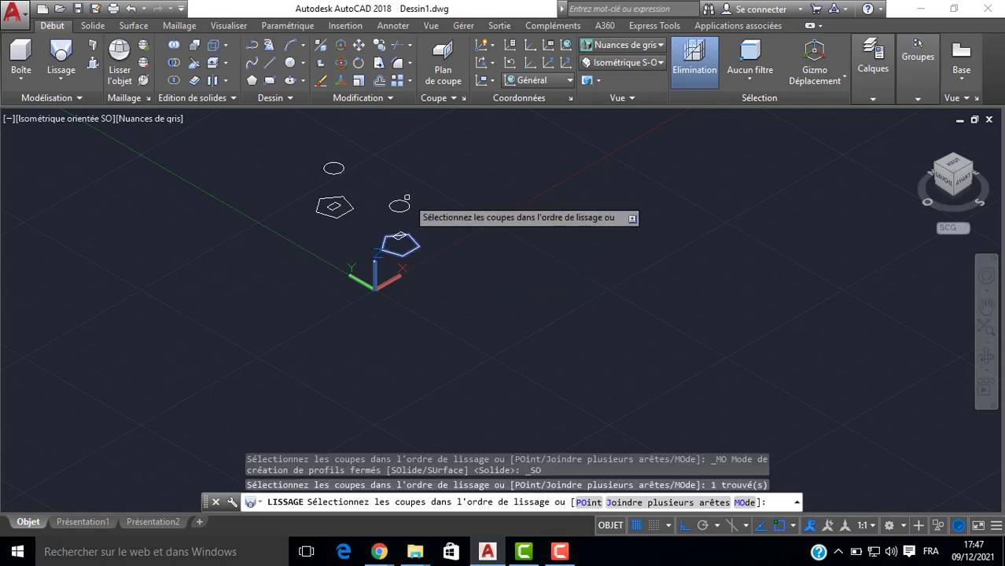
scroll(401, 201, up, 3)
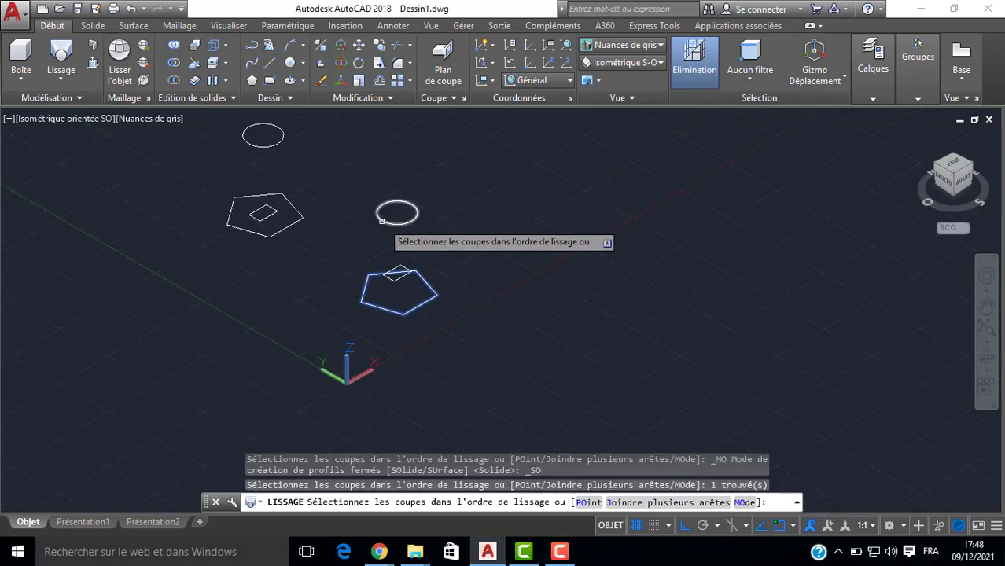
click(382, 222)
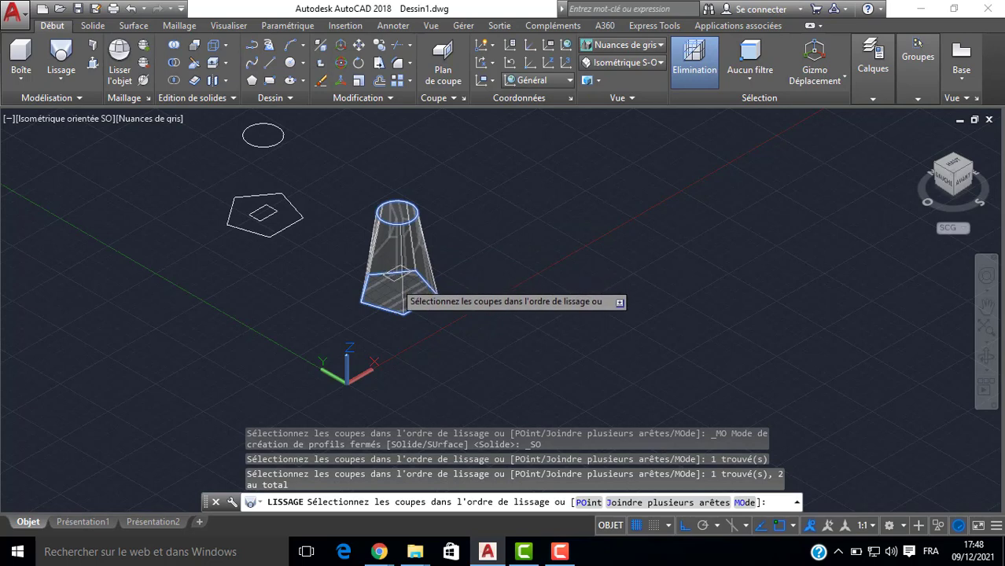
click(394, 280)
key(Return)
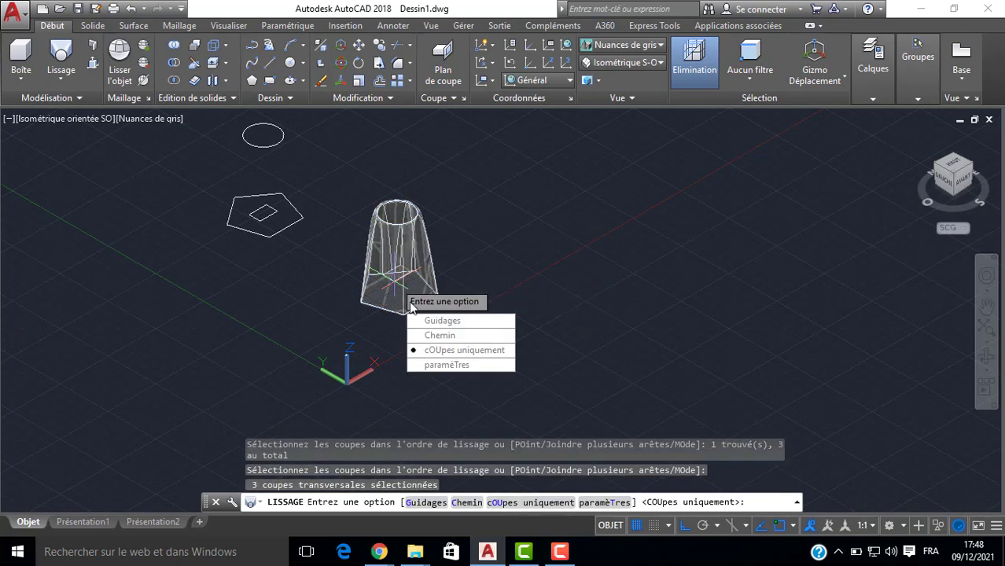
click(429, 350)
Move the copied small rectangle straight up along the Z axis, to a height between the copied pentagon and circle.
shift+middle_drag(311, 247, 330, 265)
scroll(252, 302, up, 3)
scroll(252, 299, down, 3)
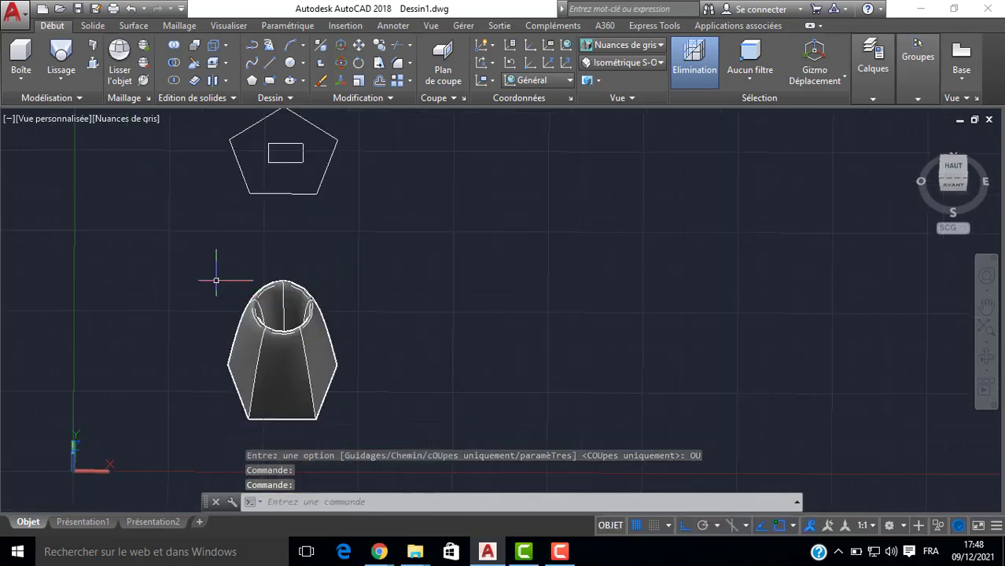
shift+middle_drag(215, 278, 410, 296)
scroll(407, 283, up, 3)
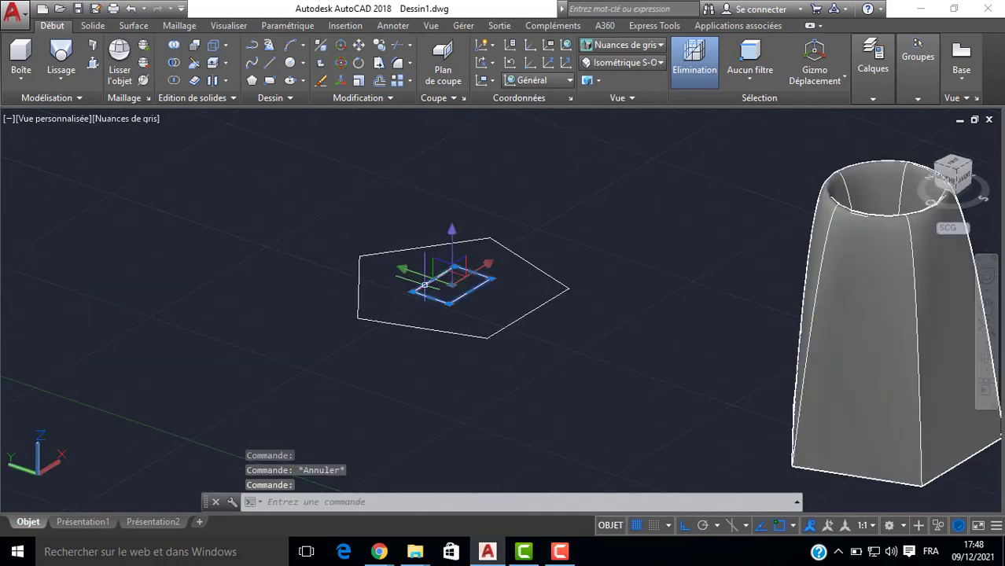
key(BackSpace)
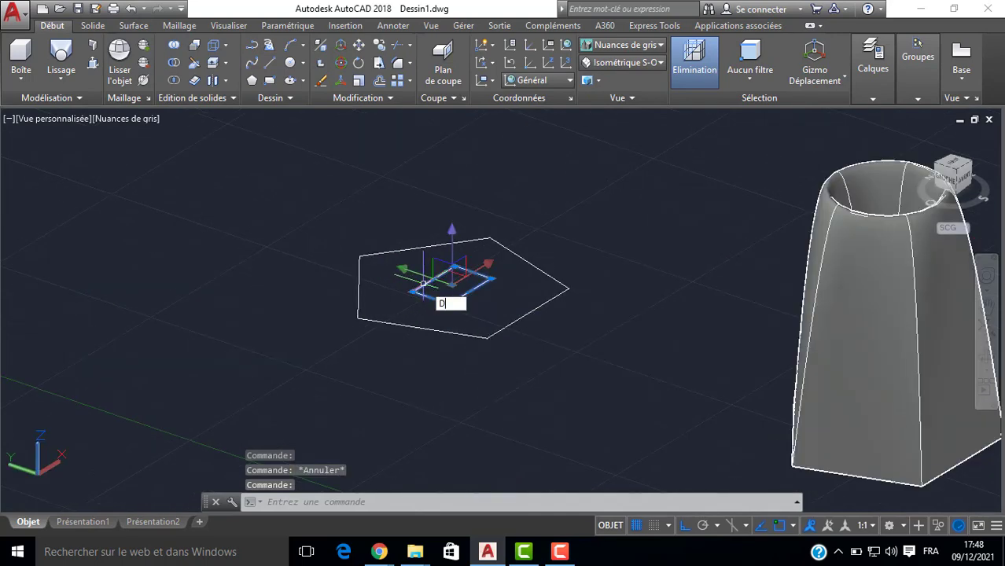
text(DP)
key(Return)
click(433, 279)
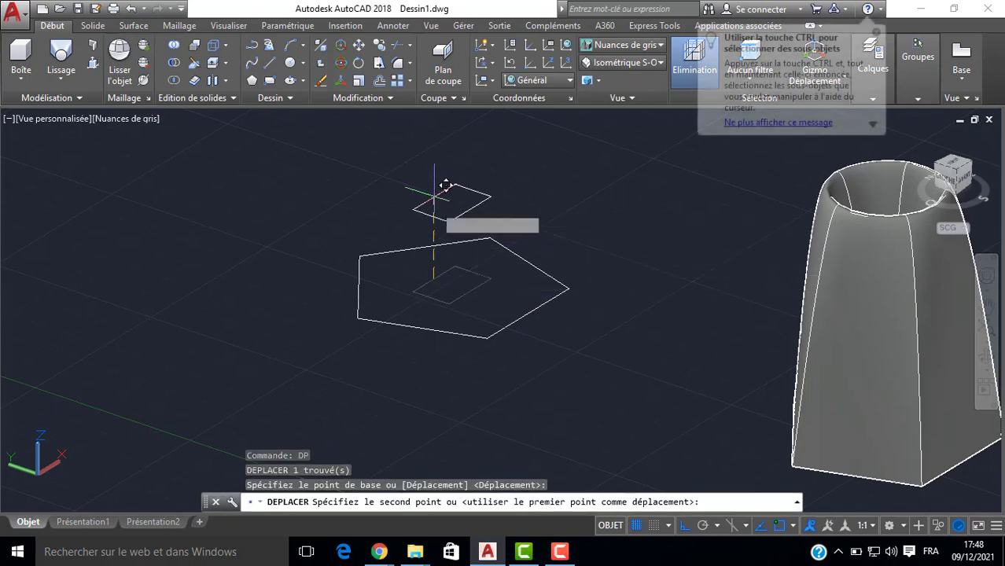
click(444, 199)
Loft the copied pentagon, raised rectangle and circle, selected from lowest to highest, into a solid using cOUpes uniquement.
scroll(376, 242, down, 4)
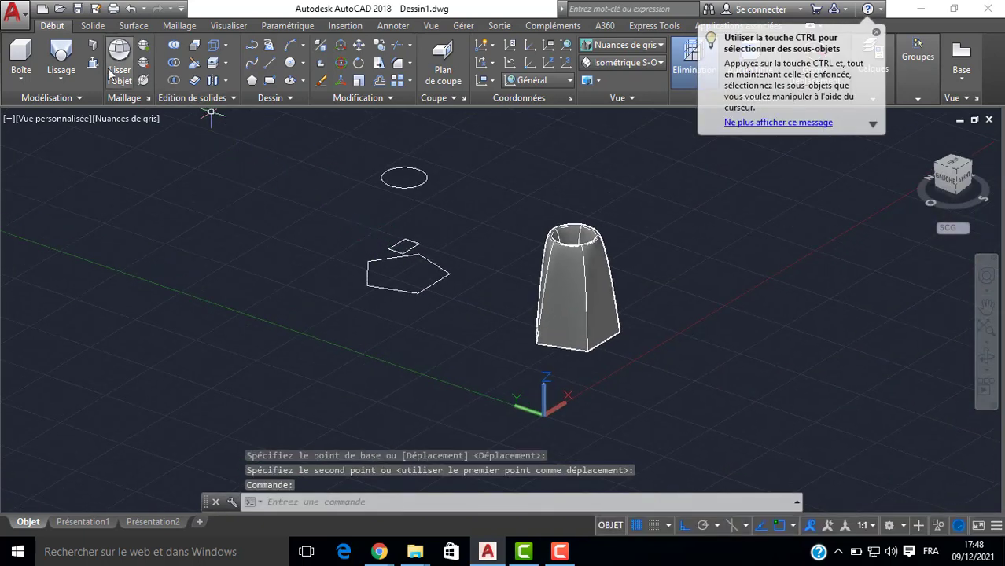
click(61, 54)
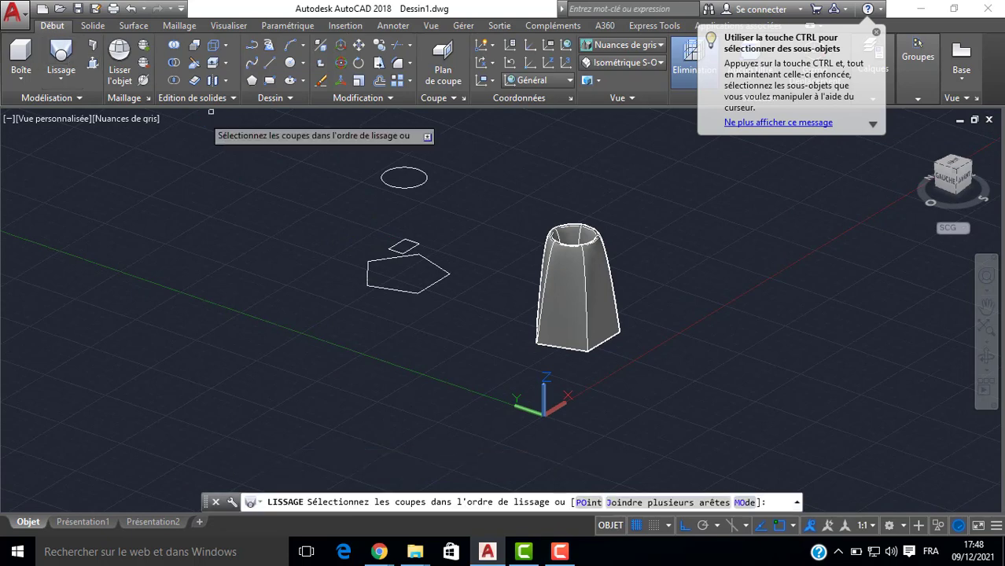
click(367, 282)
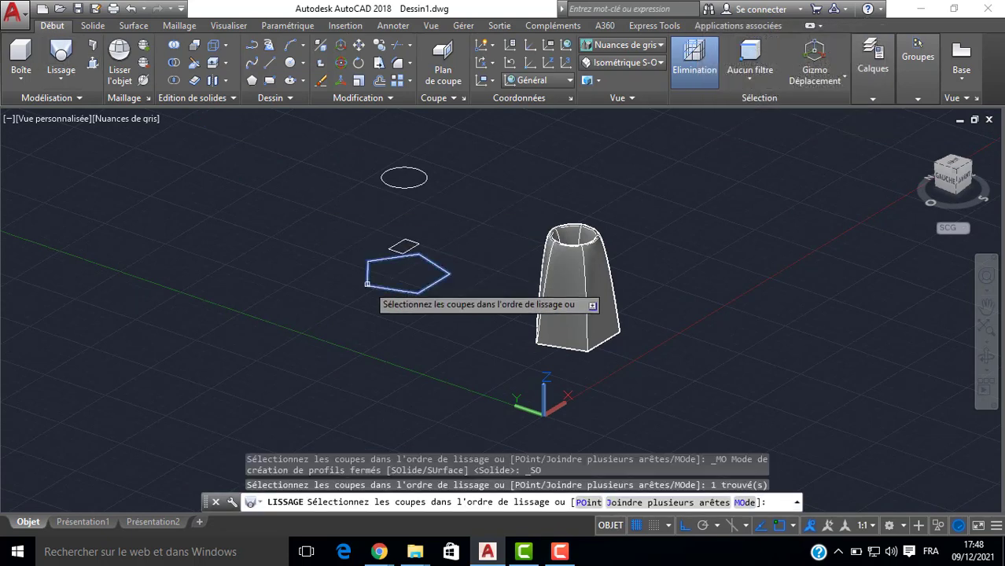
click(392, 248)
click(396, 187)
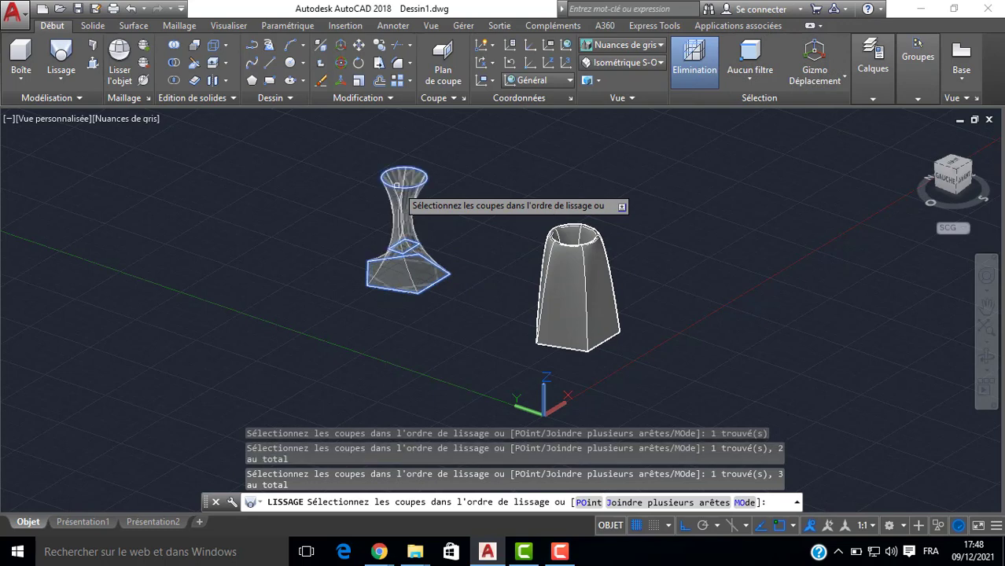
key(Return)
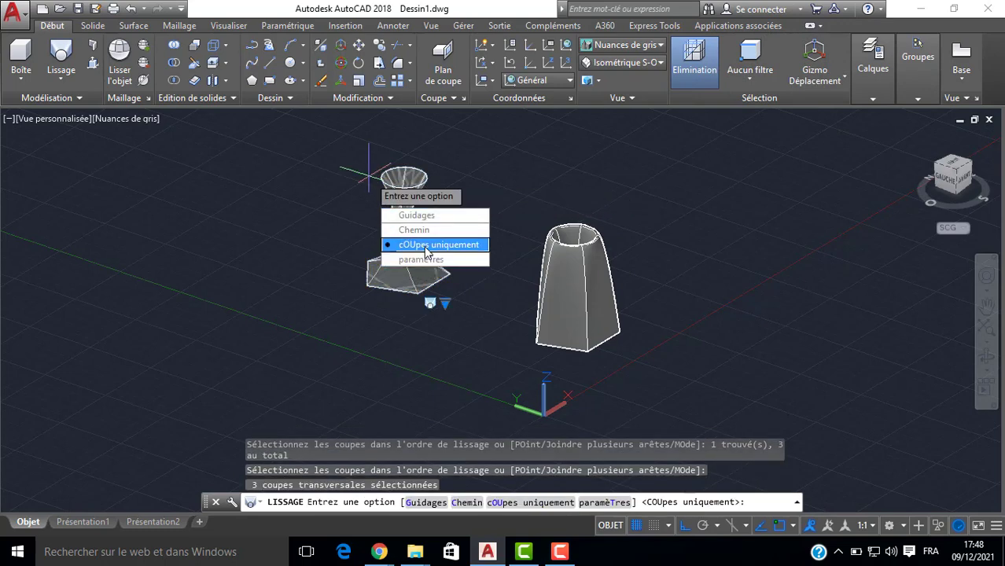
click(427, 246)
Inspect the waisted solid beside the tapered one, and set the view to Haut.
shift+middle_drag(179, 243, 318, 218)
scroll(382, 283, up, 5)
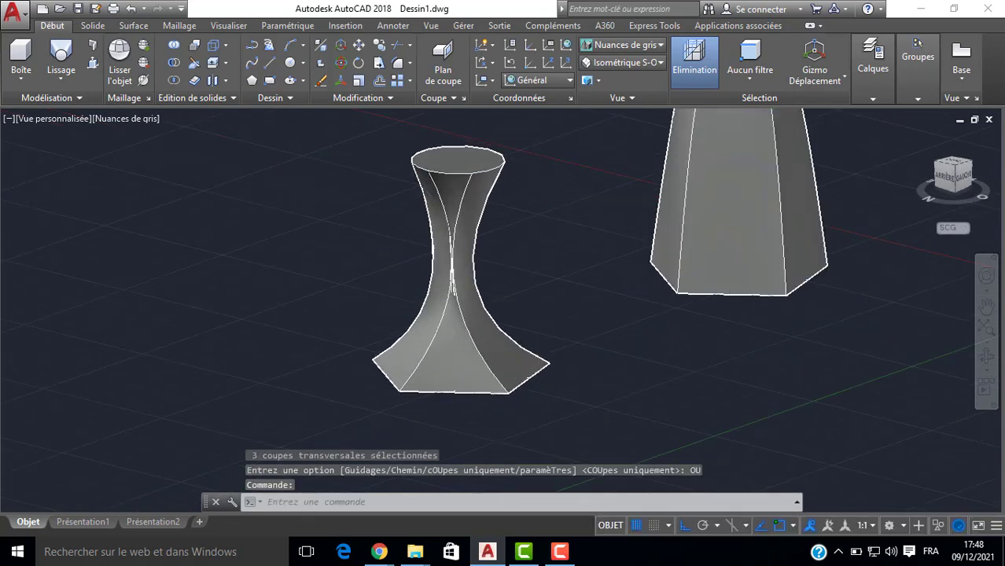
scroll(408, 273, down, 6)
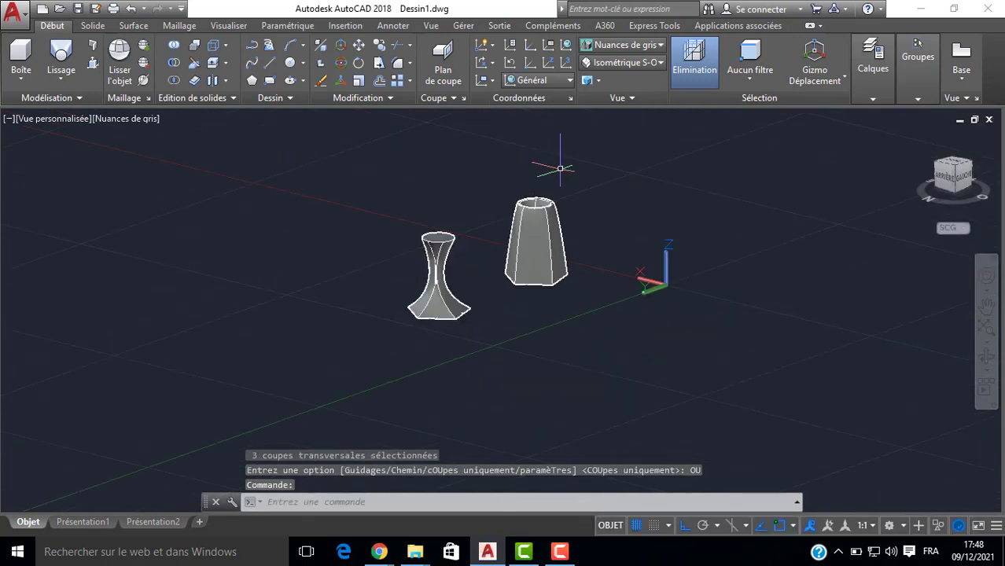
scroll(479, 224, down, 2)
middle_drag(453, 285, 368, 245)
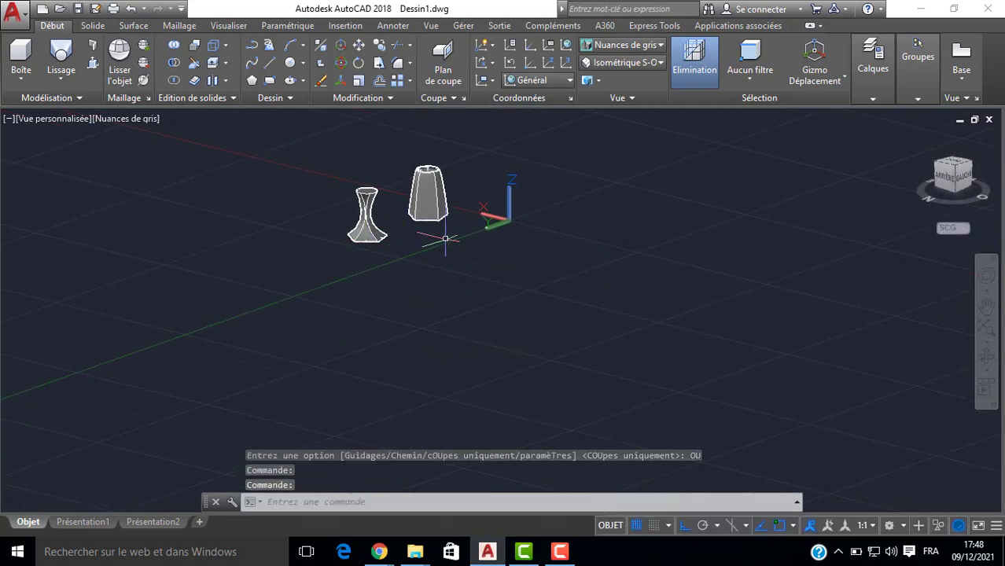
click(621, 65)
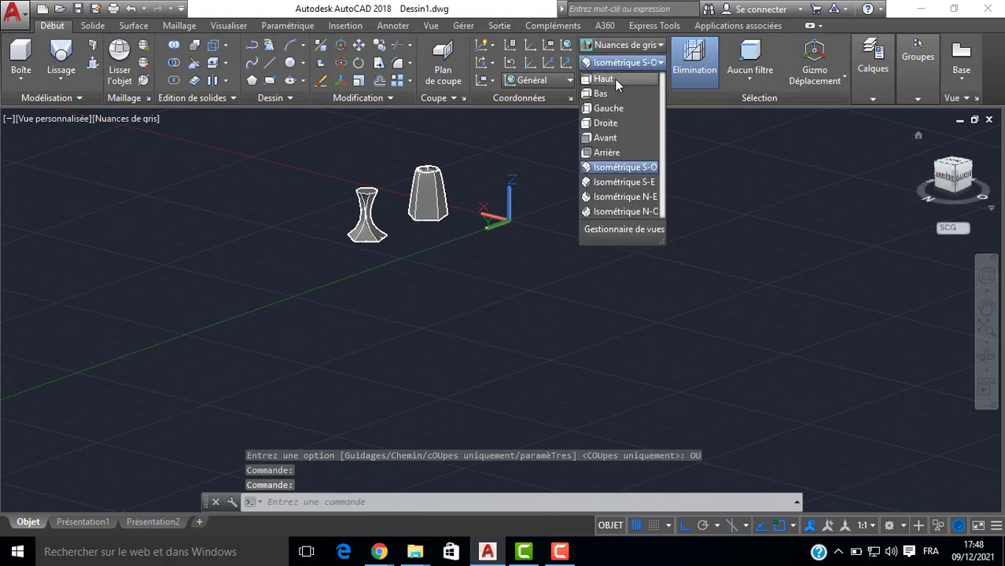
click(614, 78)
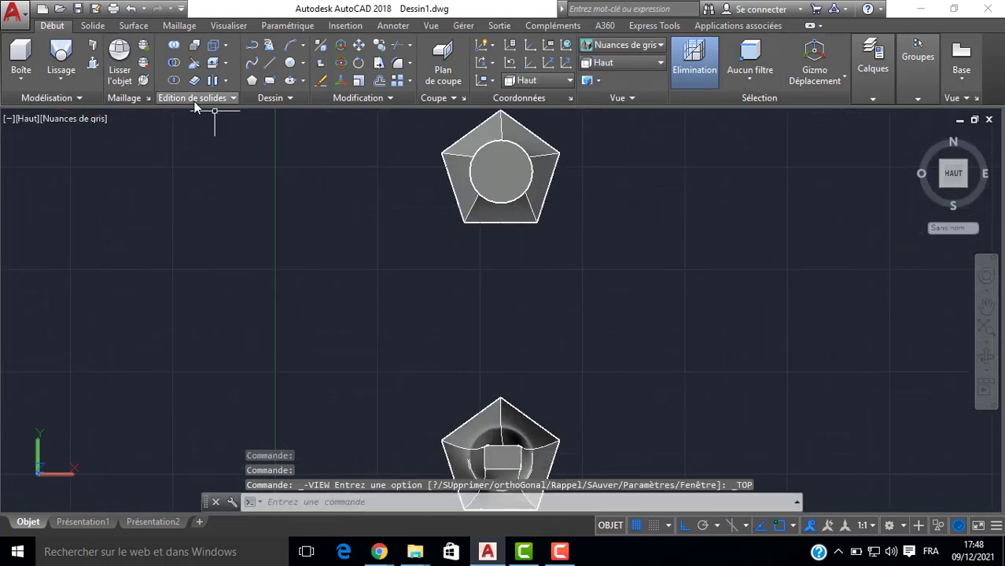
Switch to the Dessin et annotation workspace and look through the variants of the circle, ellipse and arc tools.
click(904, 525)
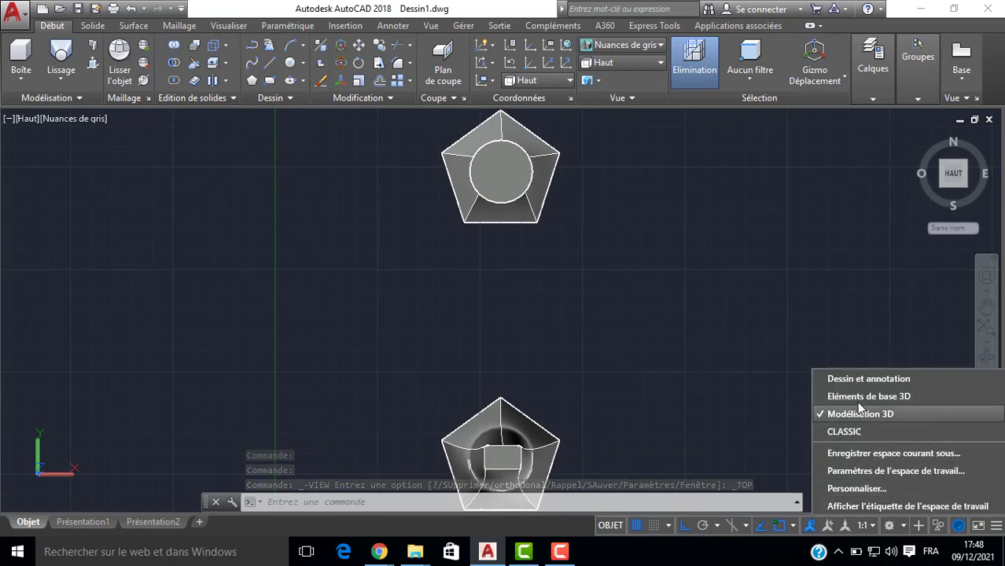
click(860, 382)
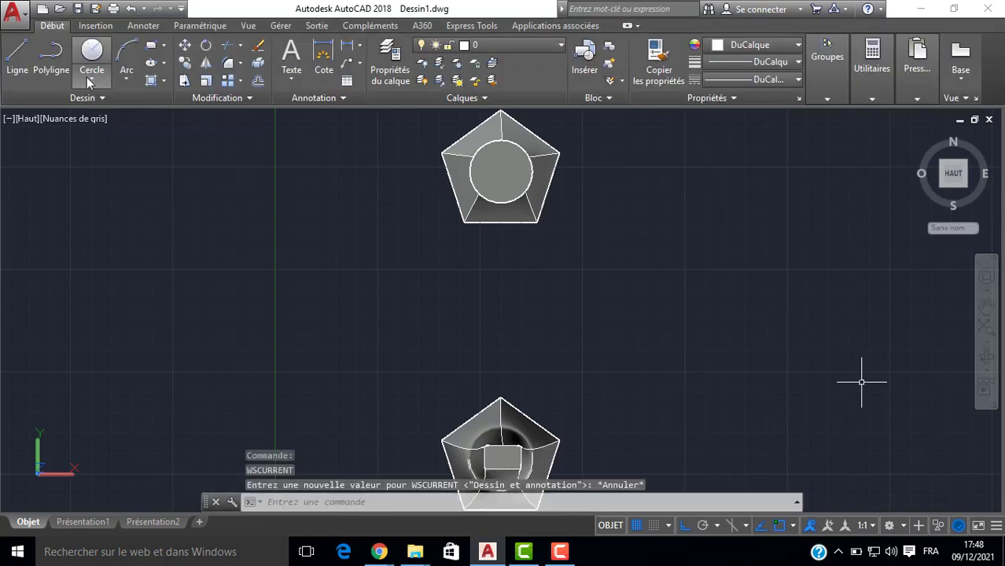
click(89, 97)
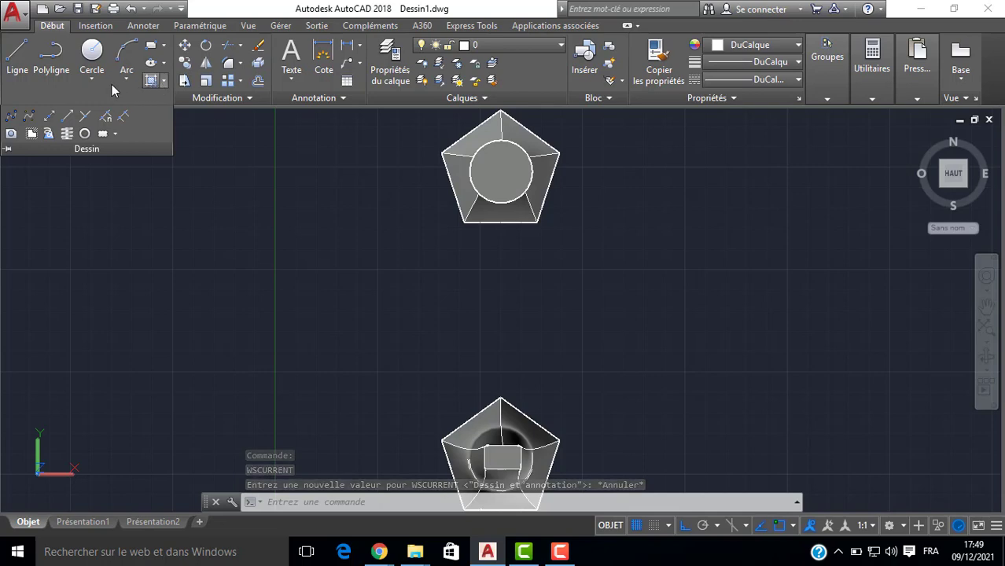
click(93, 78)
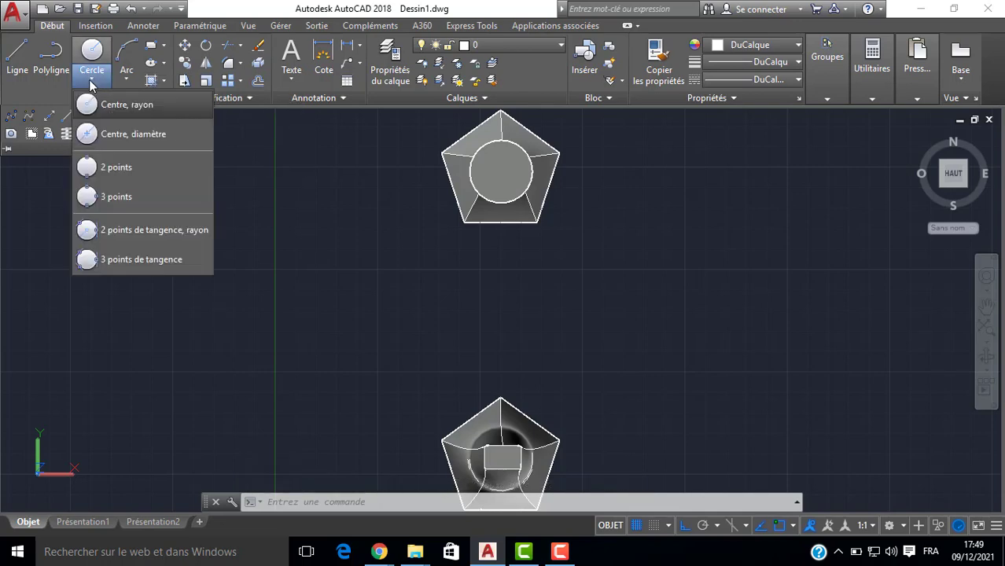
click(164, 63)
click(164, 64)
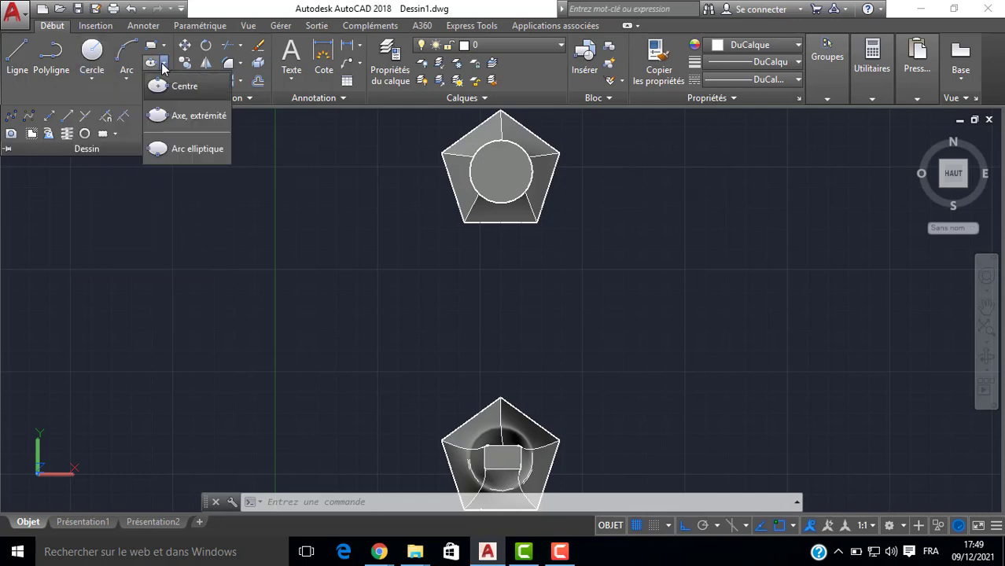
click(124, 82)
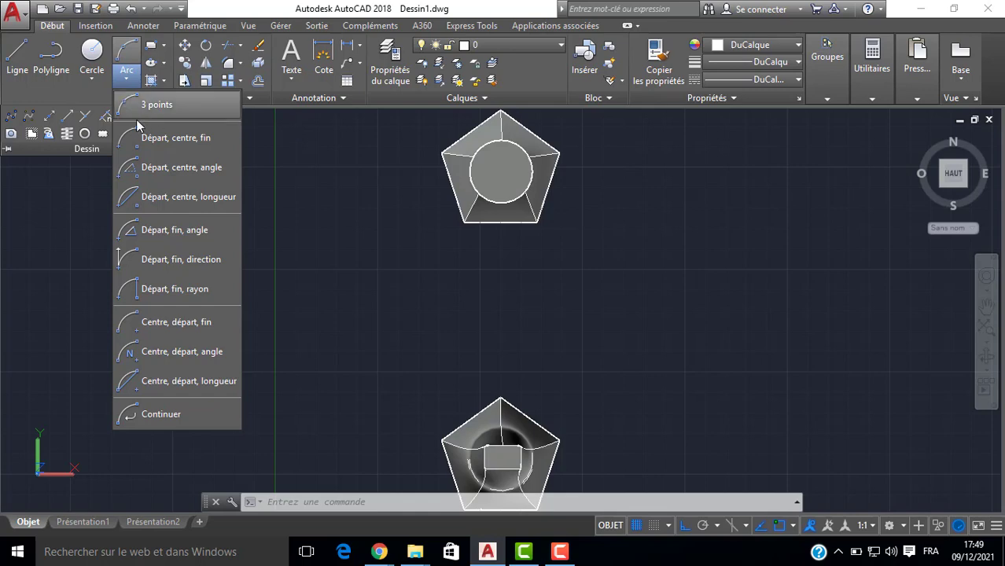
click(89, 84)
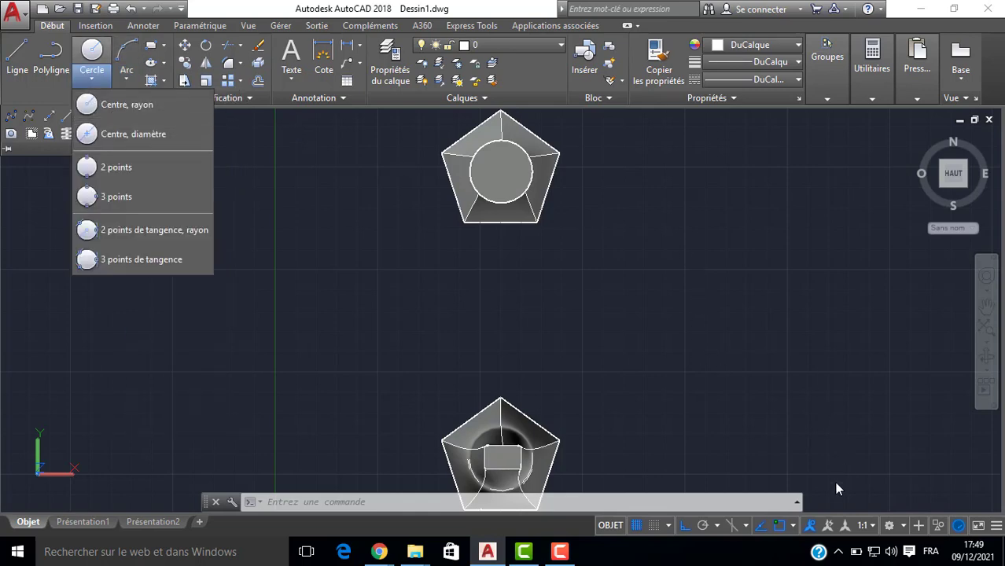
Switch to the CLASSIC workspace and draw a closed freehand revision cloud in the empty area west of the solids, without reversing its direction.
click(901, 527)
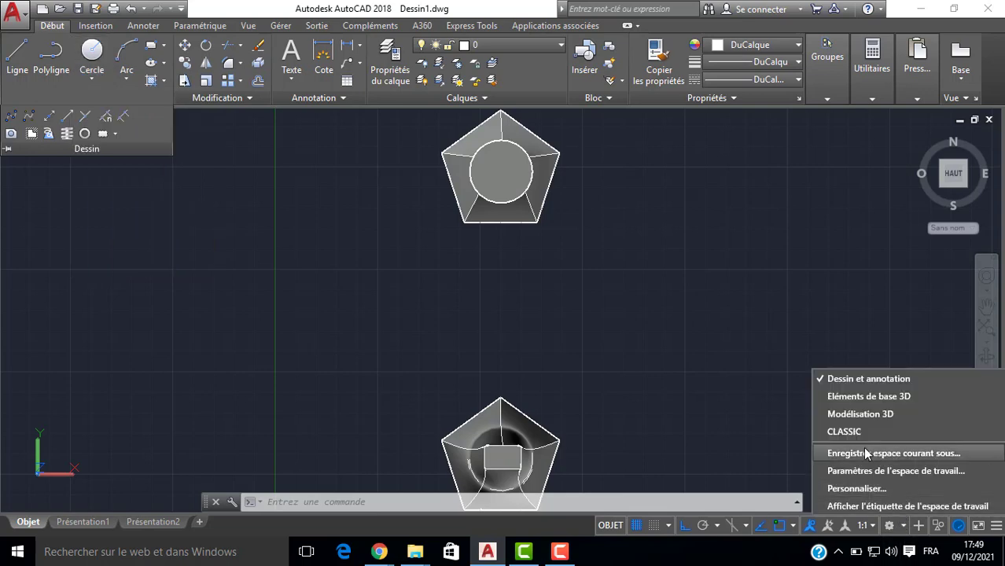
click(838, 430)
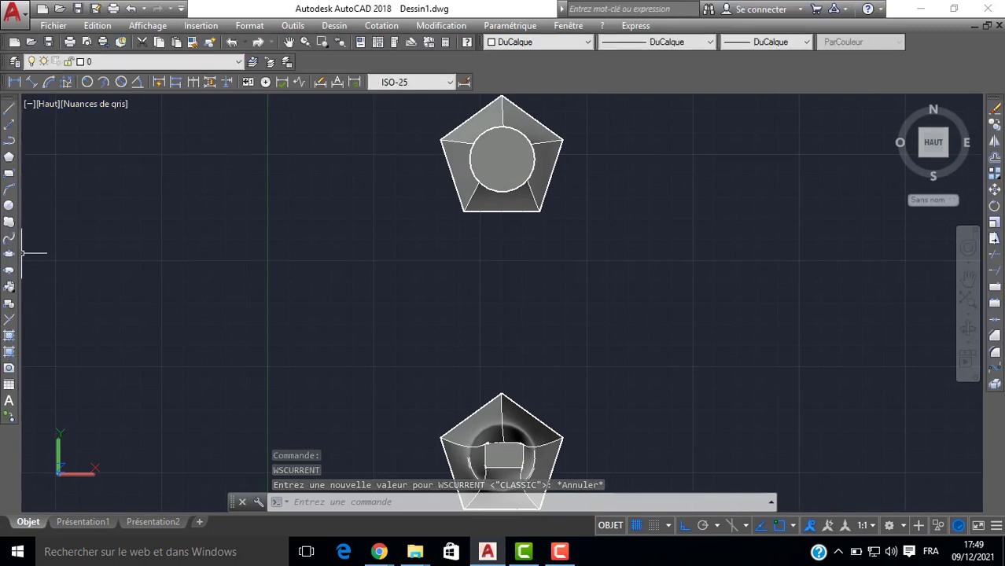
click(7, 223)
middle_drag(114, 264, 379, 274)
click(205, 249)
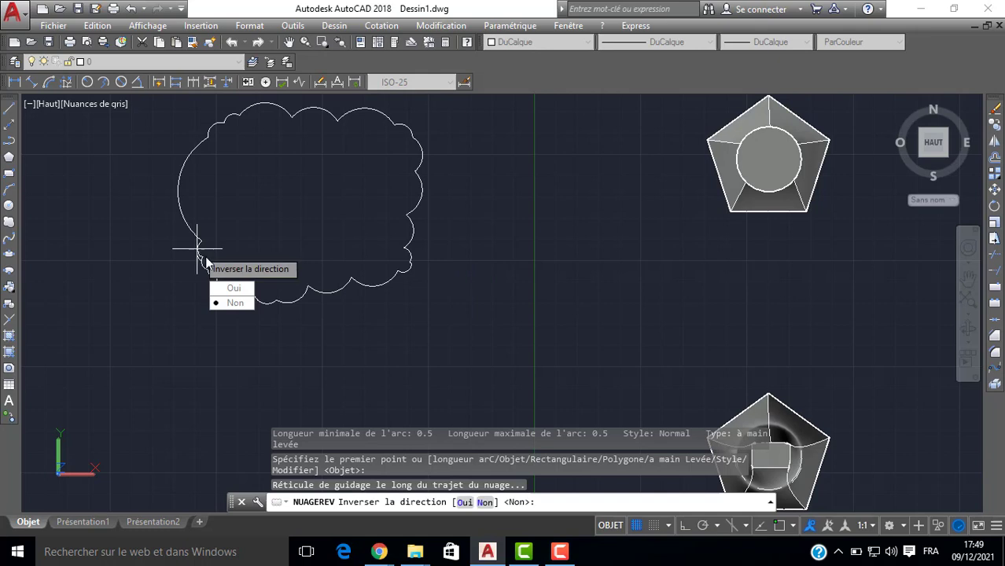
click(215, 303)
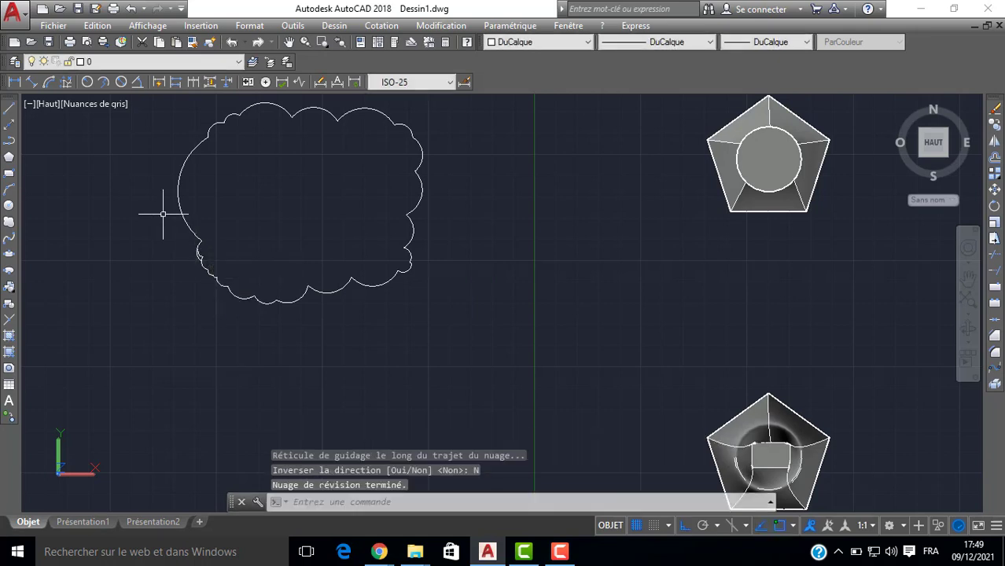
Draw a 6-sided polygon inside the revision cloud, inscribed in a circle with a radius of about 728 units.
click(9, 158)
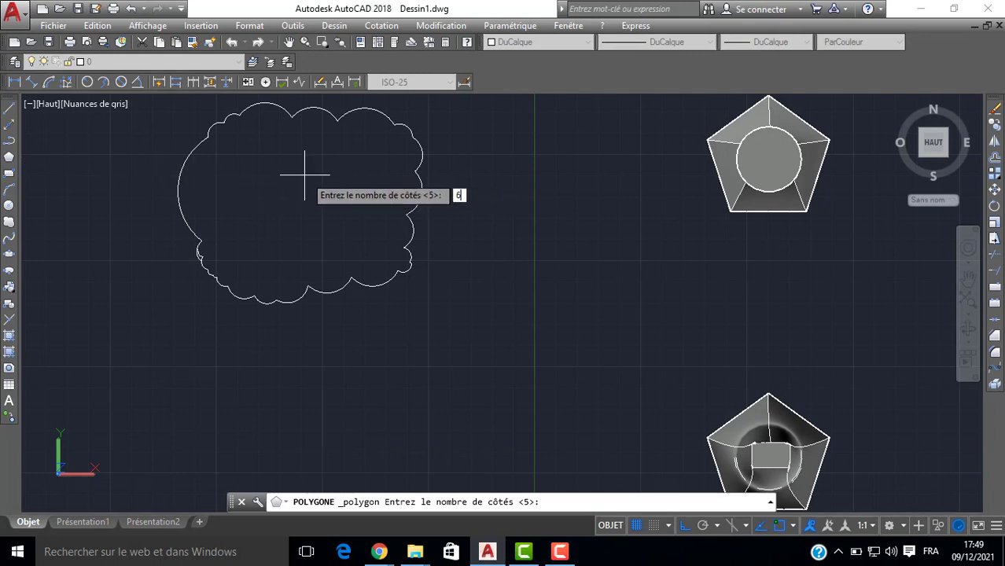
key(Return)
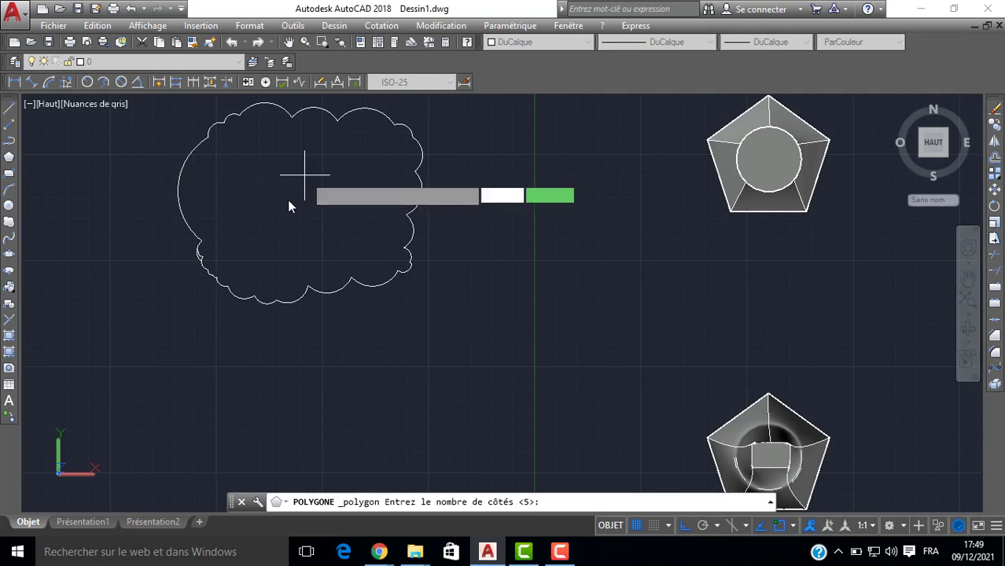
click(306, 201)
key(Return)
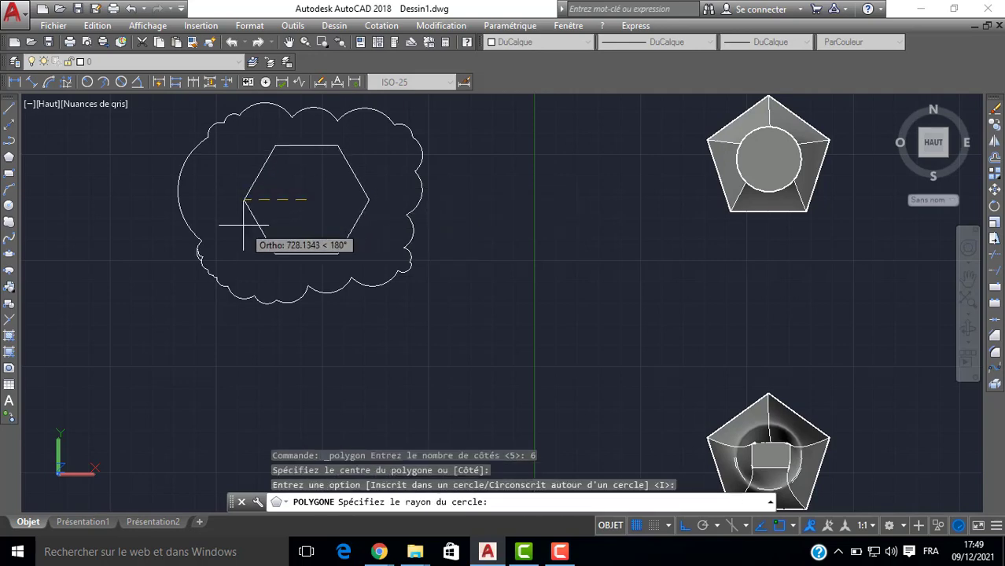
click(245, 224)
Draw a circle centred inside the hexagon, about half the hexagon's width.
middle_drag(190, 214, 174, 209)
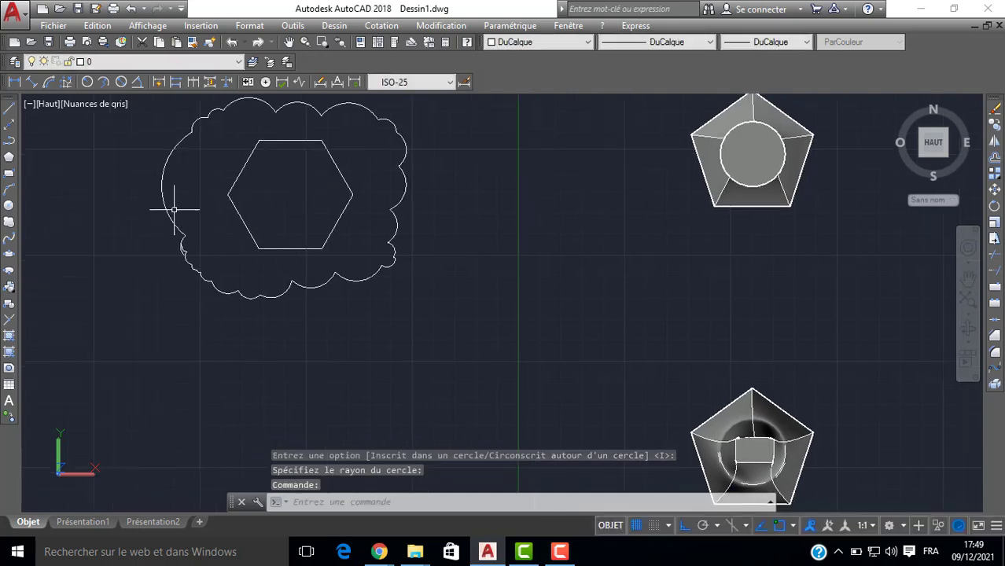
click(9, 207)
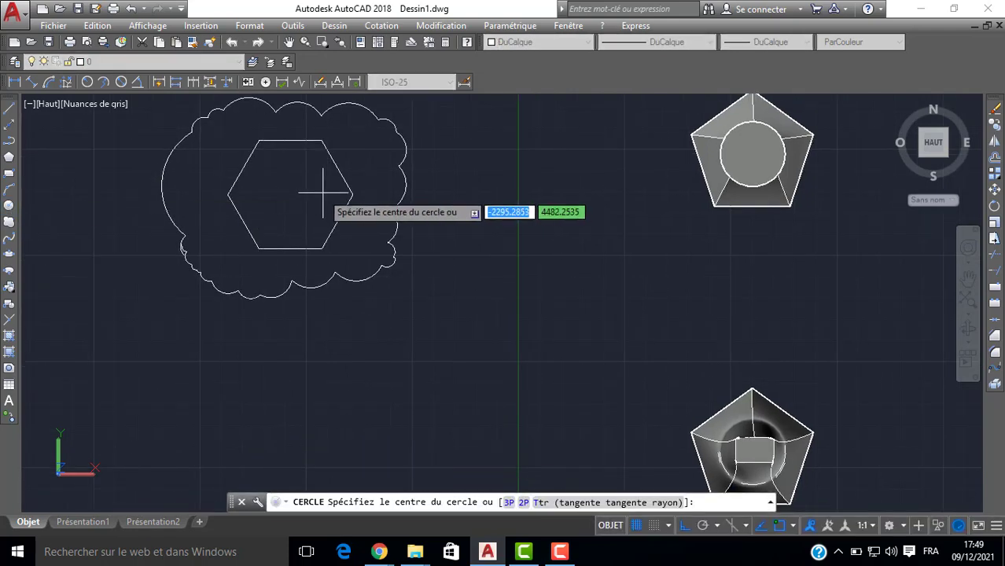
click(291, 192)
click(281, 220)
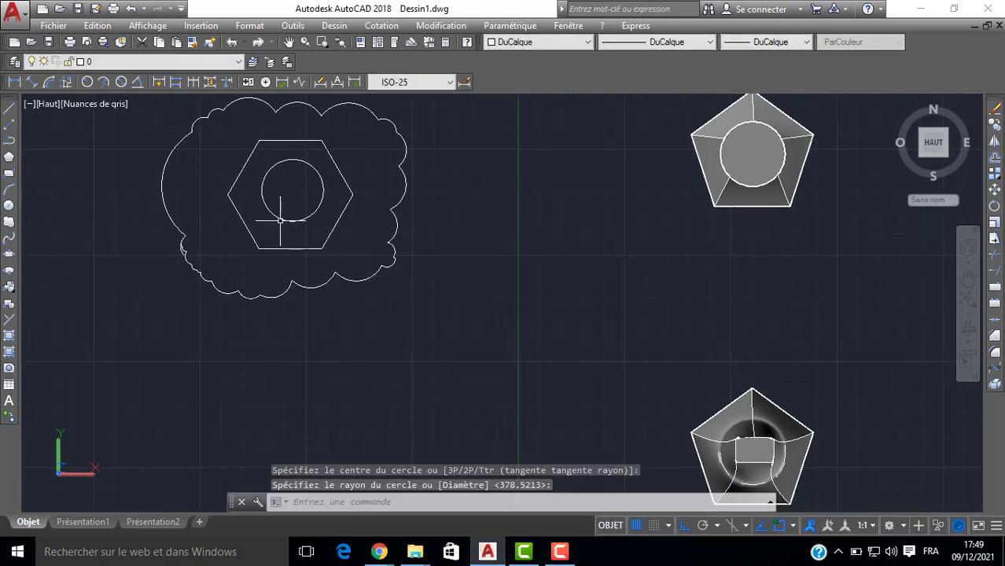
Set the south-east isometric view and move the hexagon straight up along Z, well above the revision cloud.
click(945, 156)
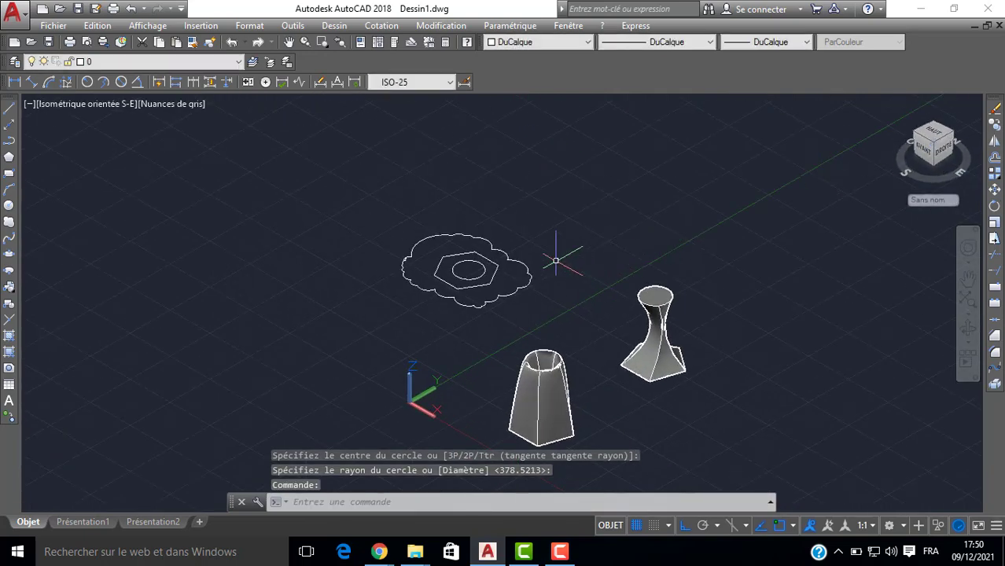
scroll(470, 284, up, 4)
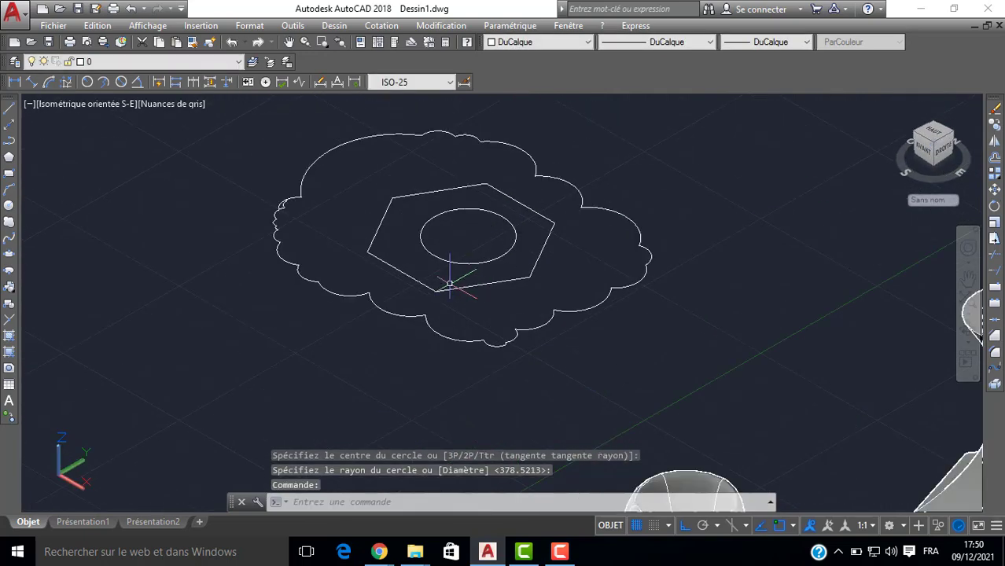
click(449, 283)
click(449, 296)
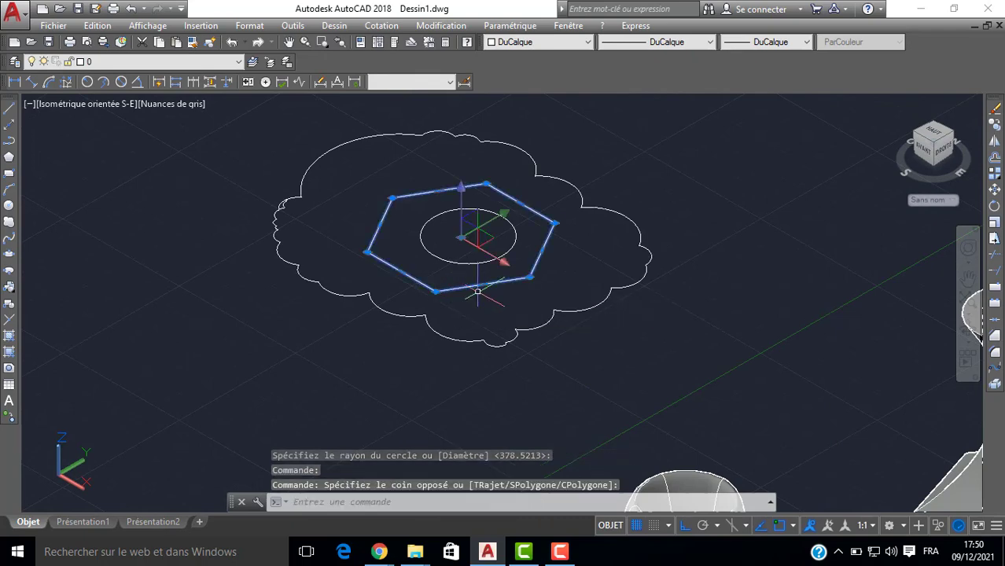
text(dp)
key(Return)
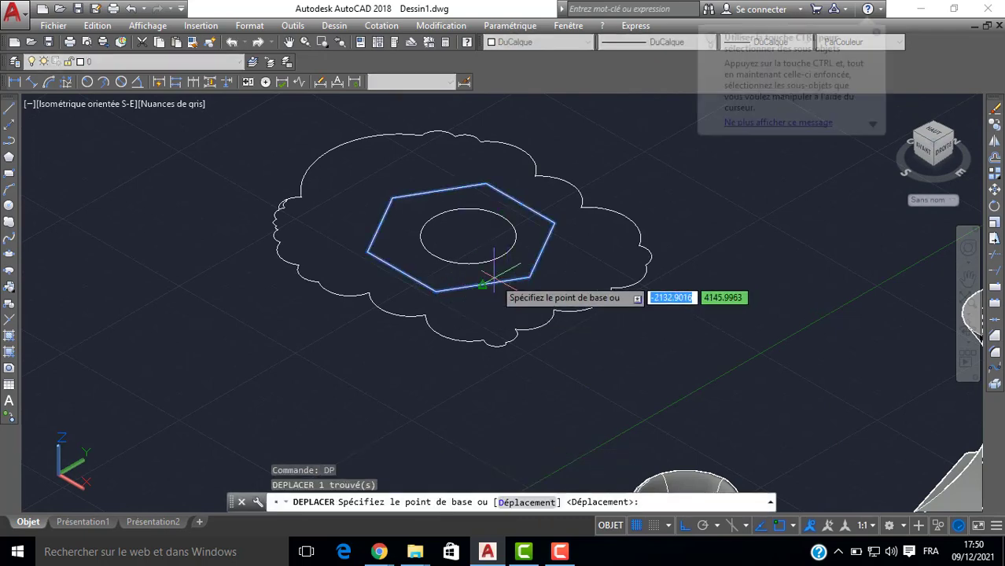
click(484, 283)
middle_drag(489, 143, 494, 219)
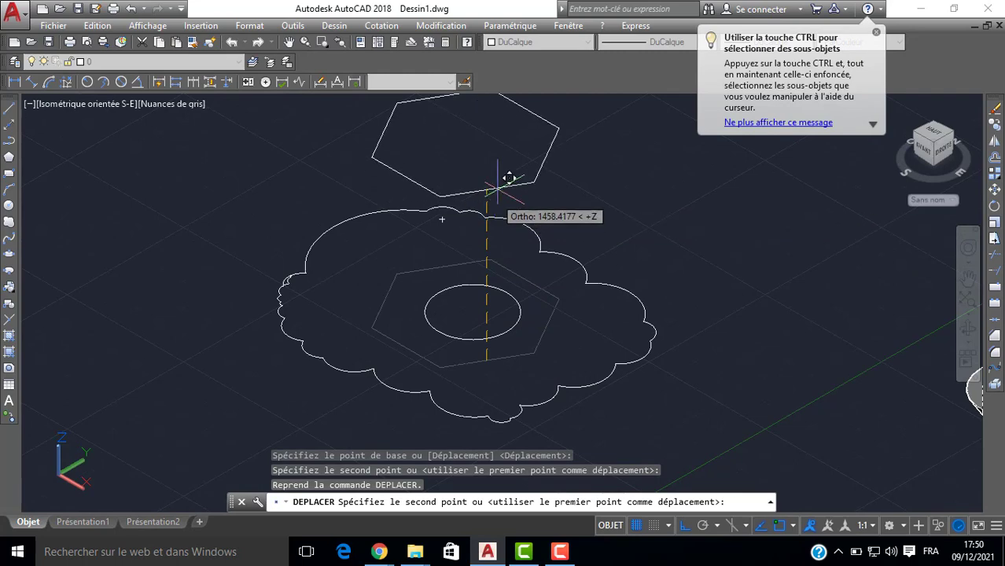
scroll(512, 169, down, 4)
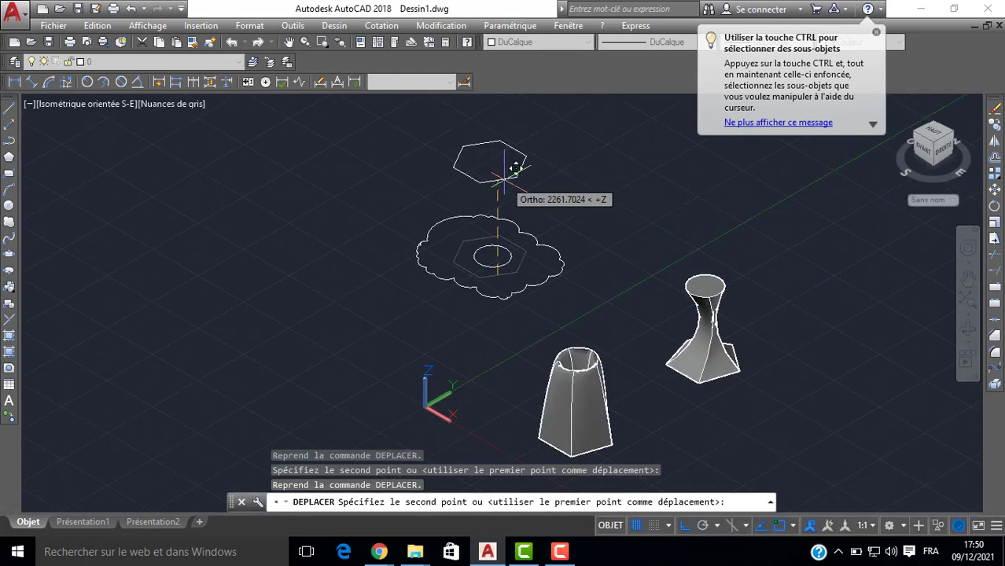
click(503, 148)
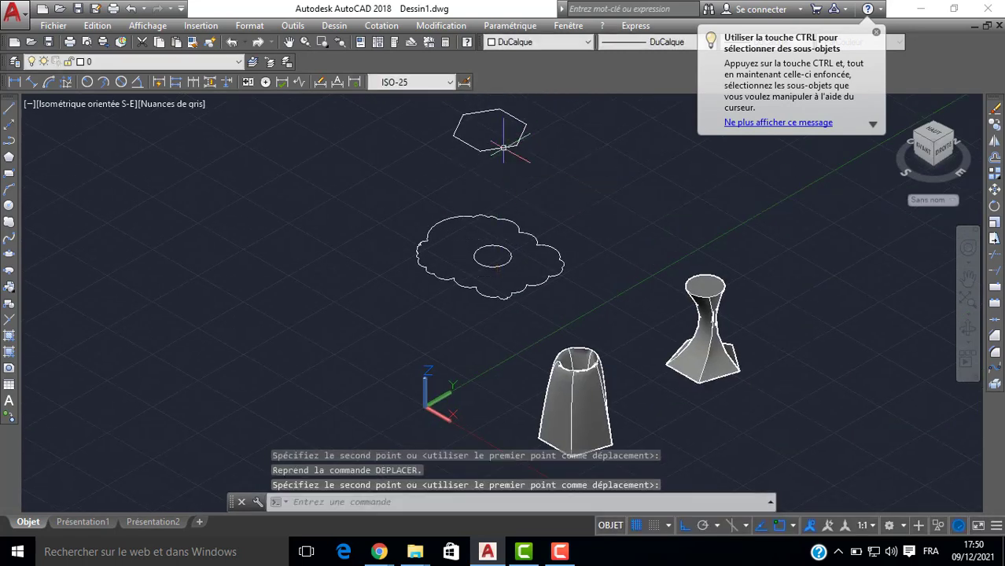
Move the circle straight up along Z to a level between the revision cloud and the hexagon, closer to the cloud.
click(483, 250)
click(470, 247)
text(m)
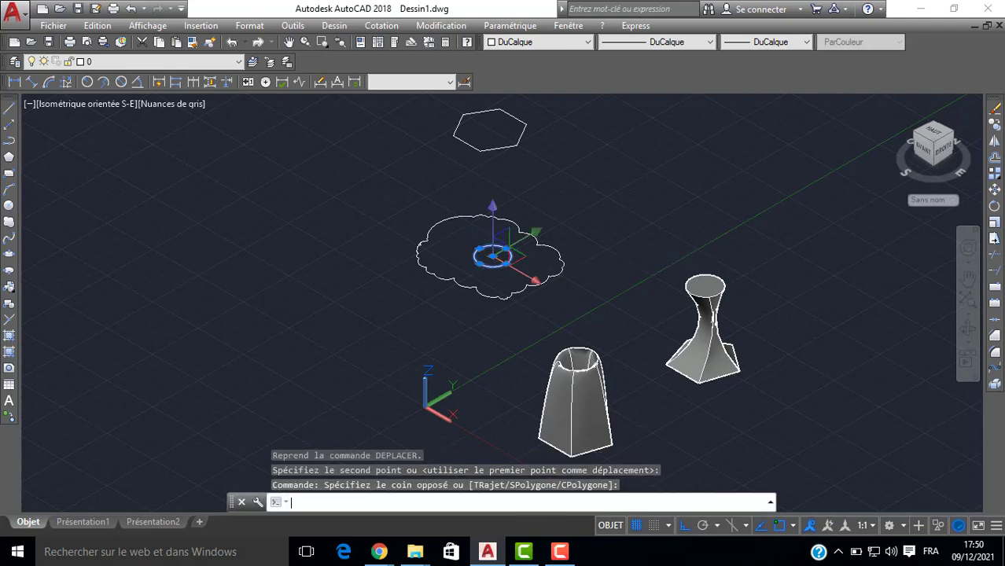
key(Return)
click(489, 252)
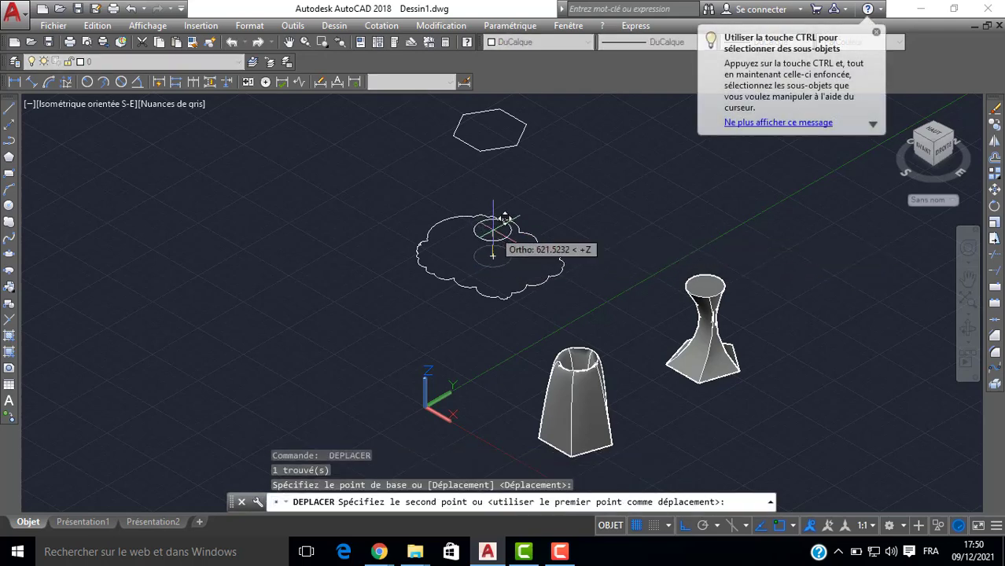
scroll(492, 229, up, 3)
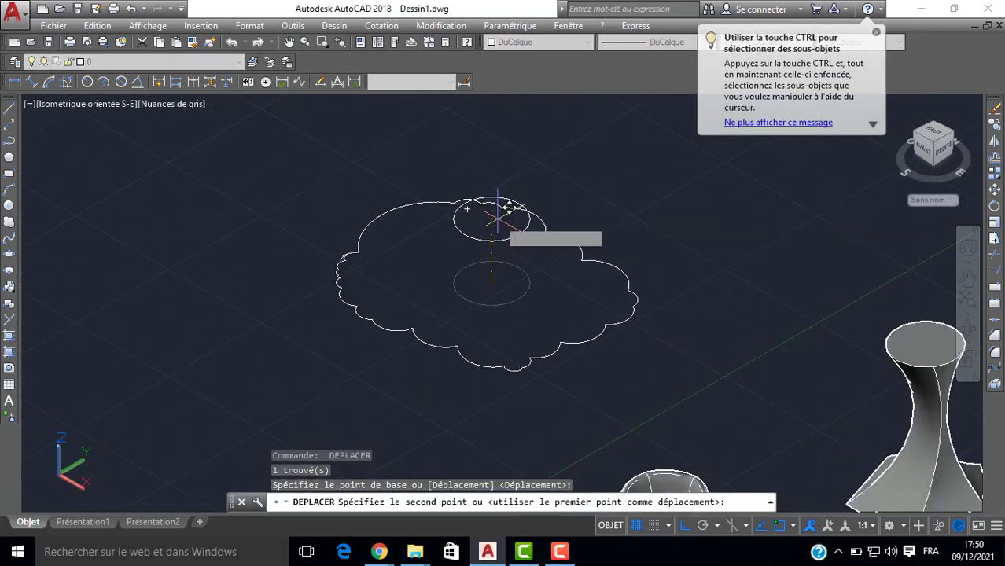
click(497, 221)
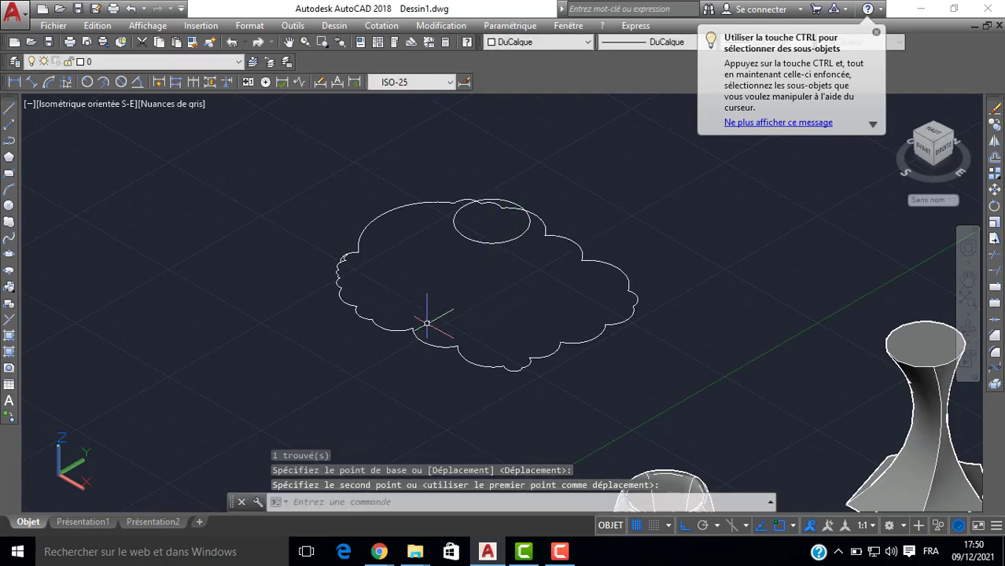
Switch to the Modélisation 3D workspace, with the three stacked profiles seen from the side.
mouse_move(426, 322)
shift+middle_down()
mouse_move(418, 309)
mouse_move(500, 313)
mouse_move(440, 258)
mouse_move(404, 281)
shift+middle_up()
scroll(493, 310, down, 5)
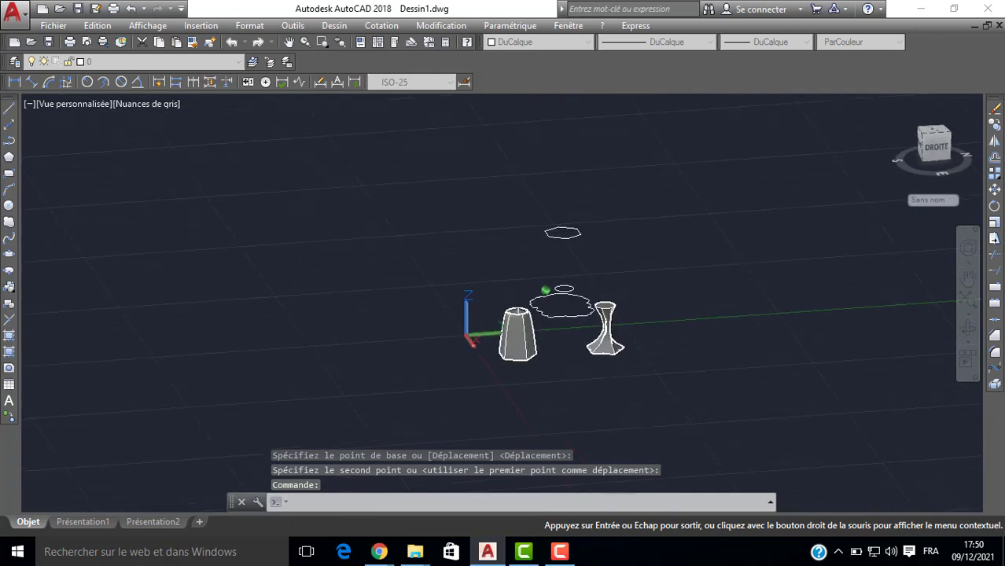
shift+middle_drag(652, 280, 544, 285)
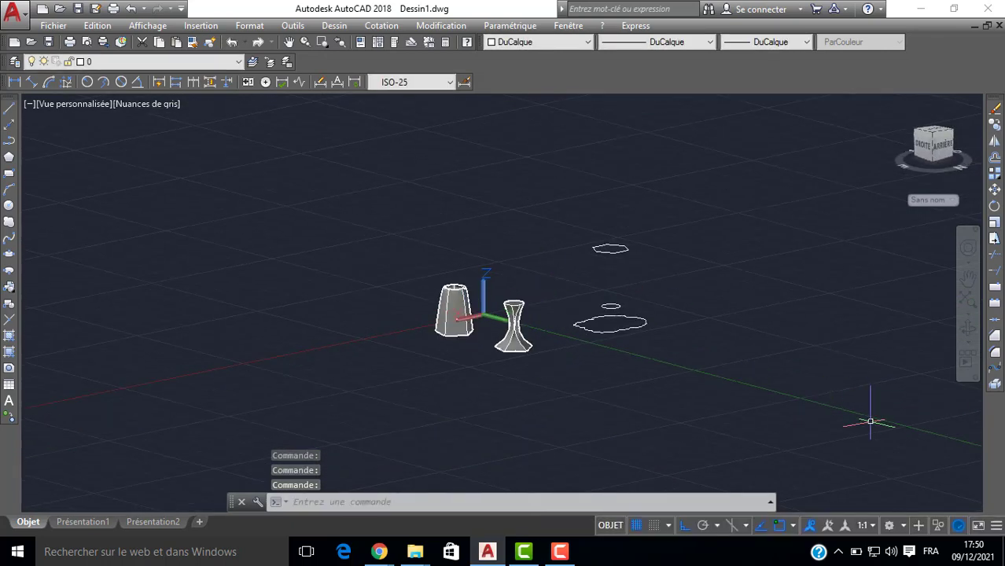
click(890, 525)
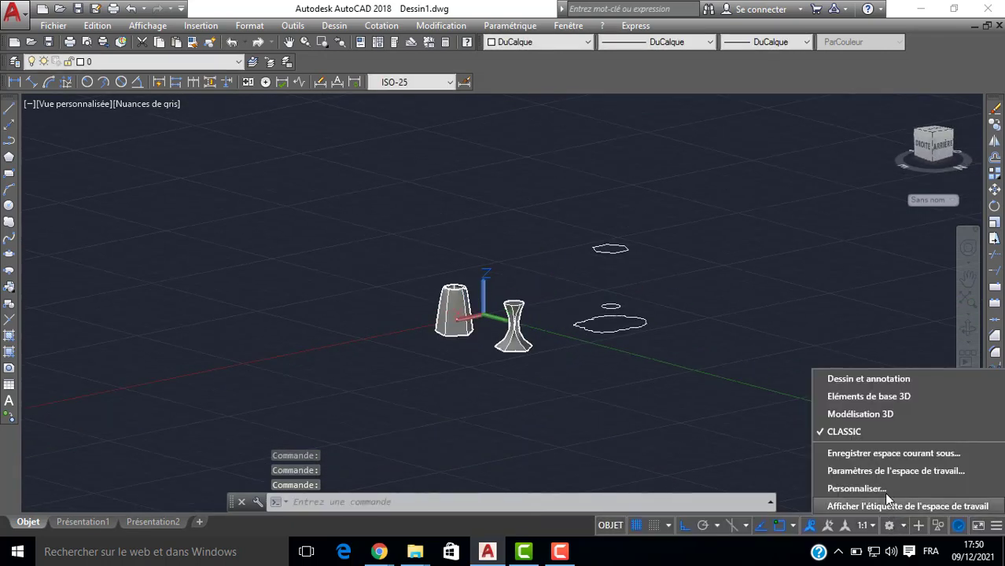
click(874, 414)
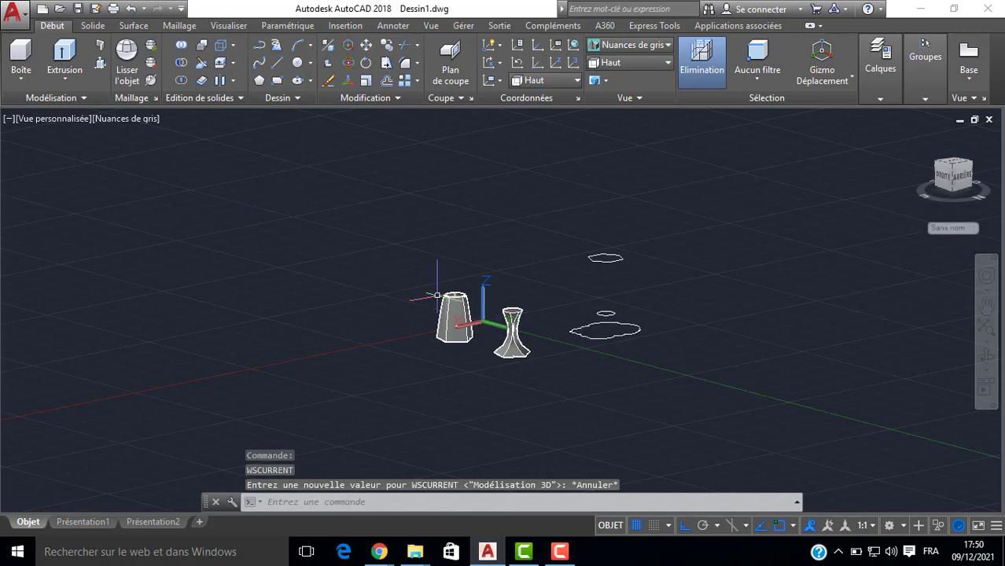
Try to loft (Lissage) a solid from the revision cloud to the circle above it.
click(65, 81)
click(63, 146)
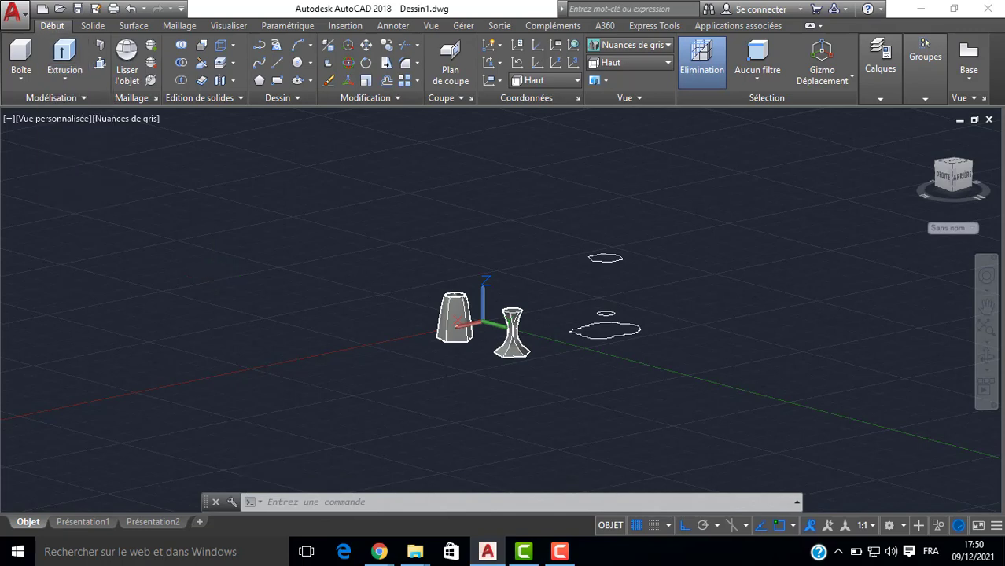
scroll(683, 347, up, 5)
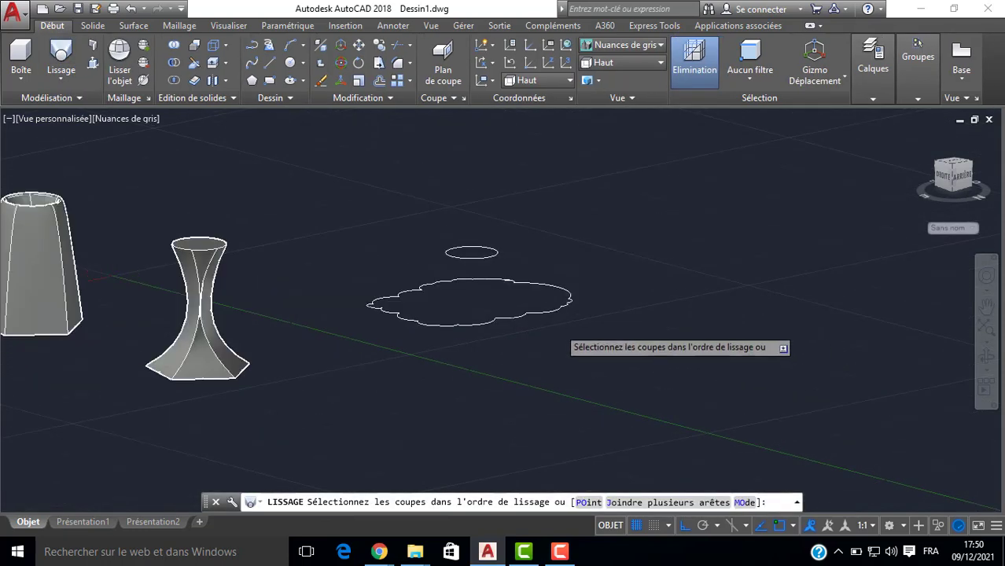
click(472, 253)
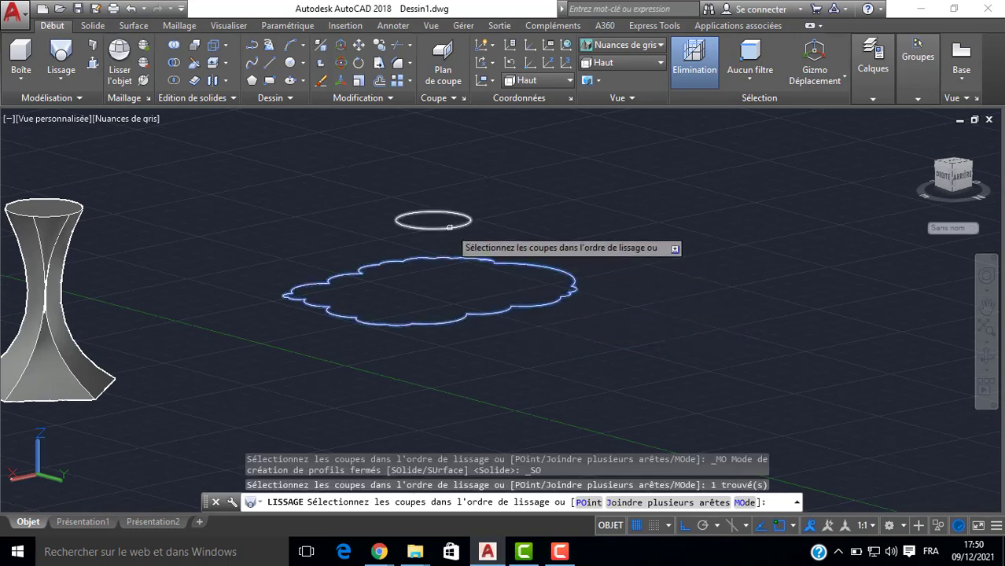
click(449, 229)
scroll(430, 140, down, 6)
middle_drag(429, 132, 432, 255)
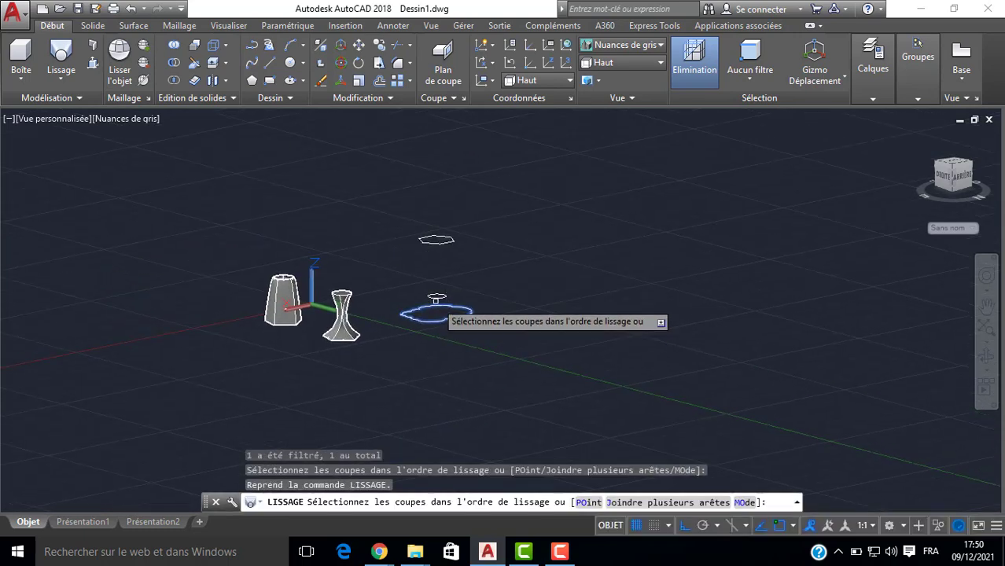
click(435, 296)
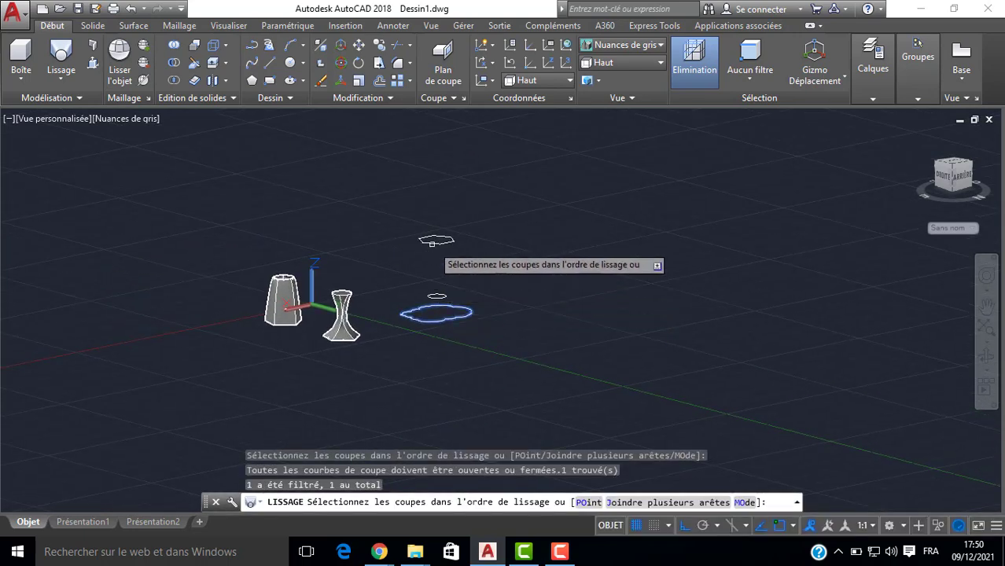
key(Return)
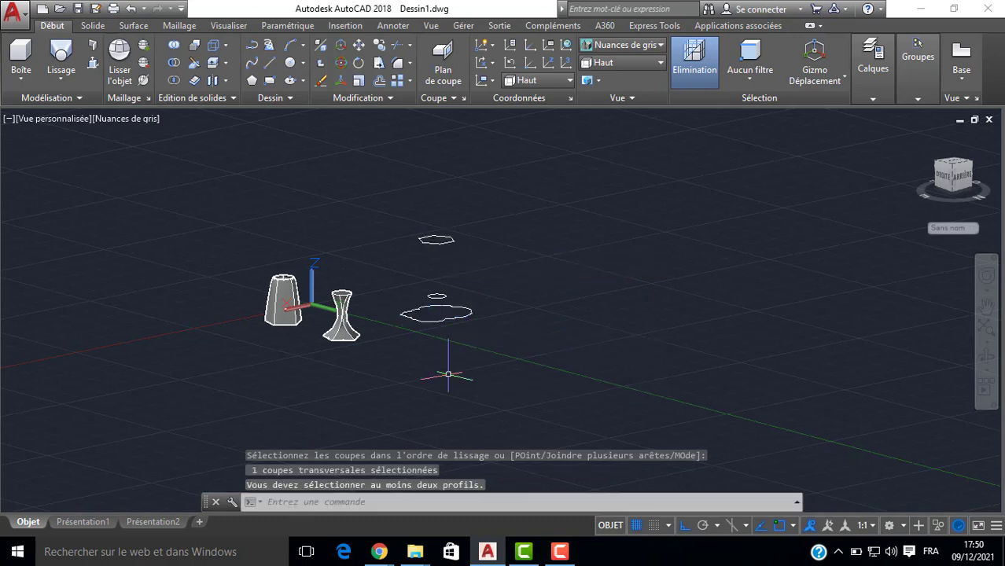
Trim the overlapping ends where the revision cloud crosses itself, and erase the leftover arc fragment.
scroll(412, 292, up, 6)
scroll(622, 379, up, 8)
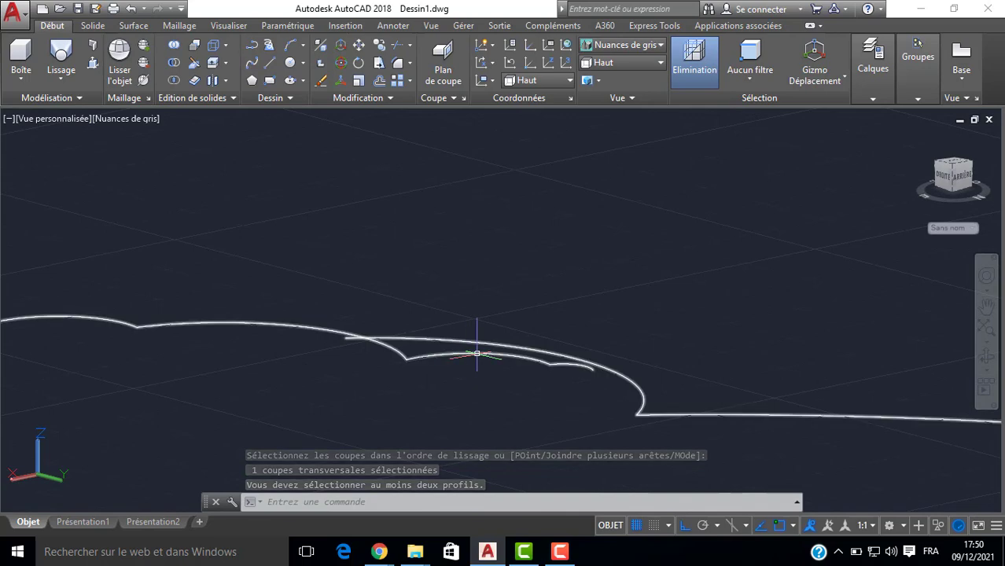
text(aj)
key(Return)
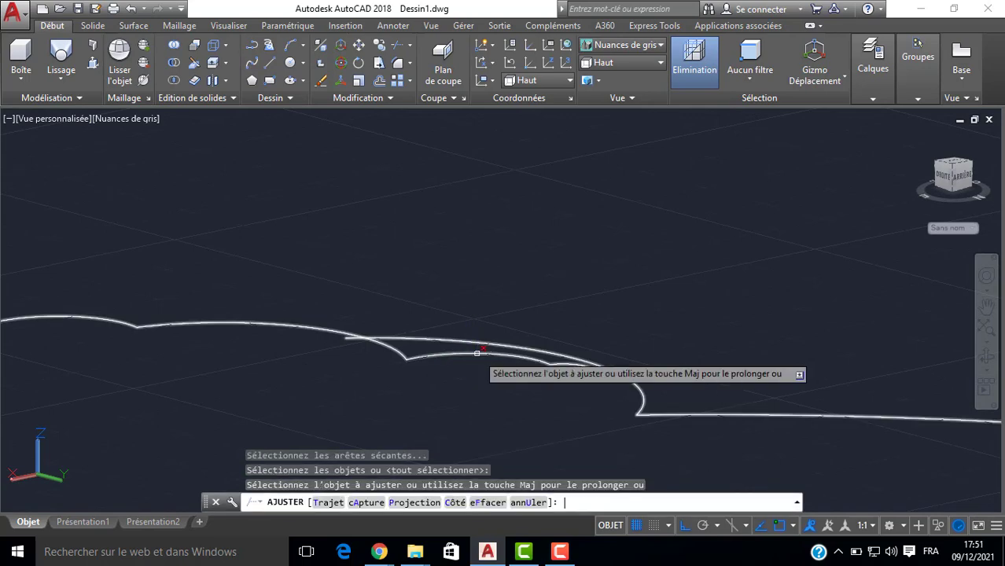
click(393, 350)
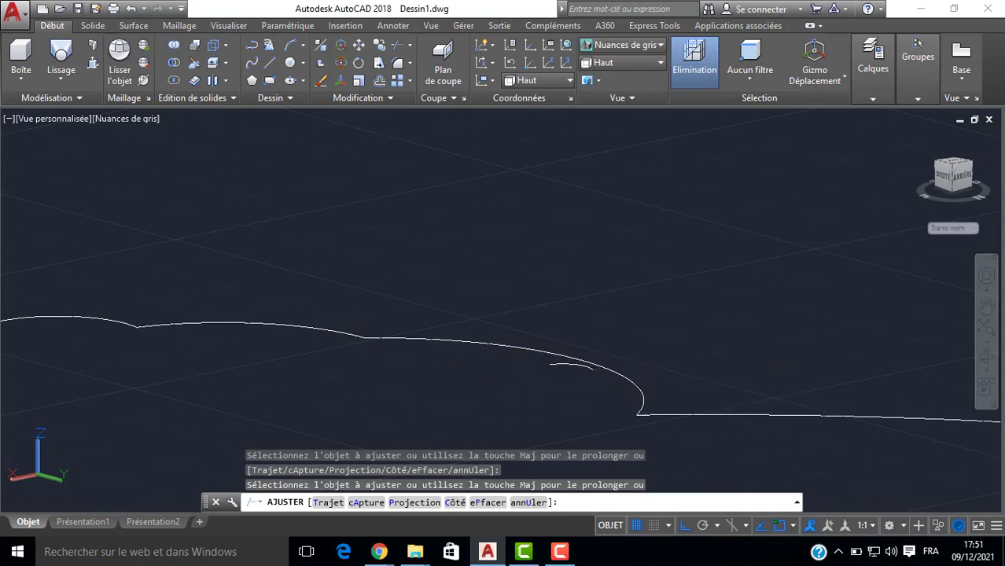
key(Return)
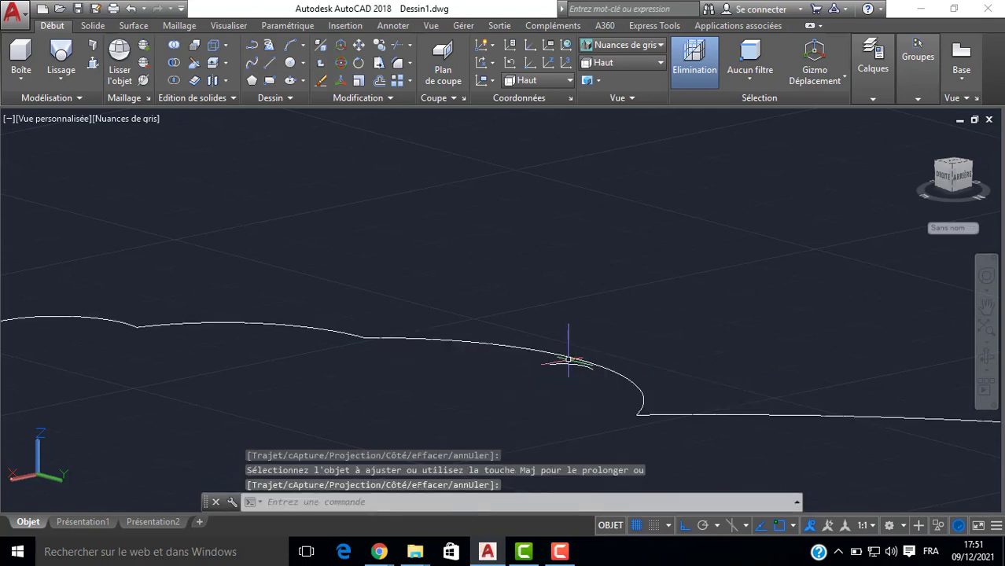
click(555, 363)
key(Delete)
Loft a solid through the revision cloud, the circle and the hexagon in that order, using the Coupes uniquement option.
scroll(555, 364, down, 5)
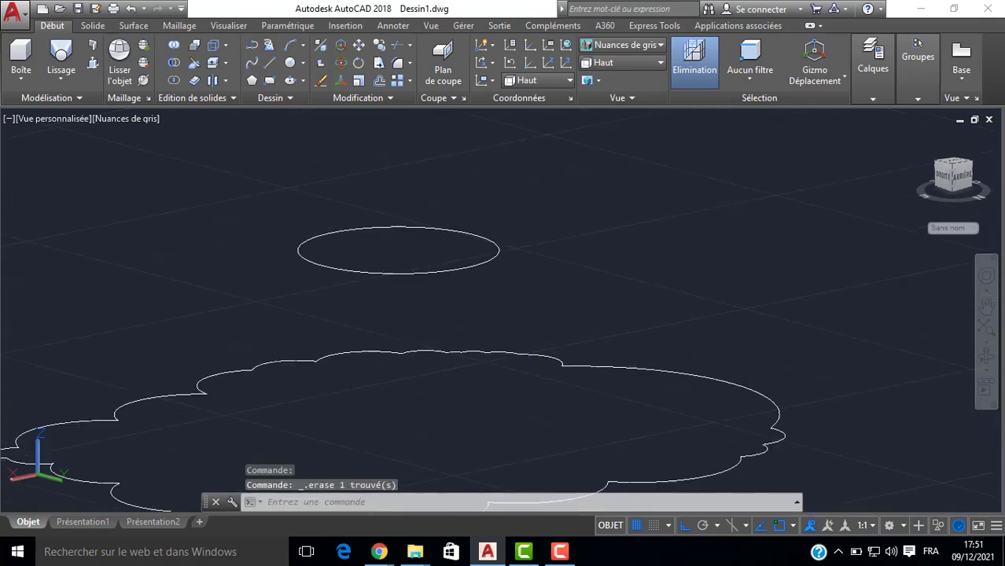
scroll(417, 346, down, 5)
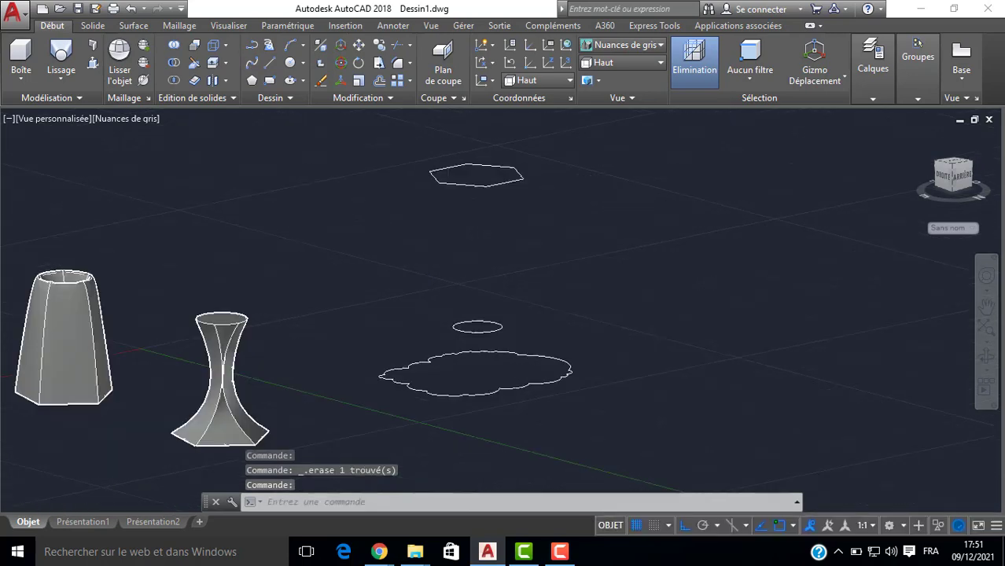
click(61, 55)
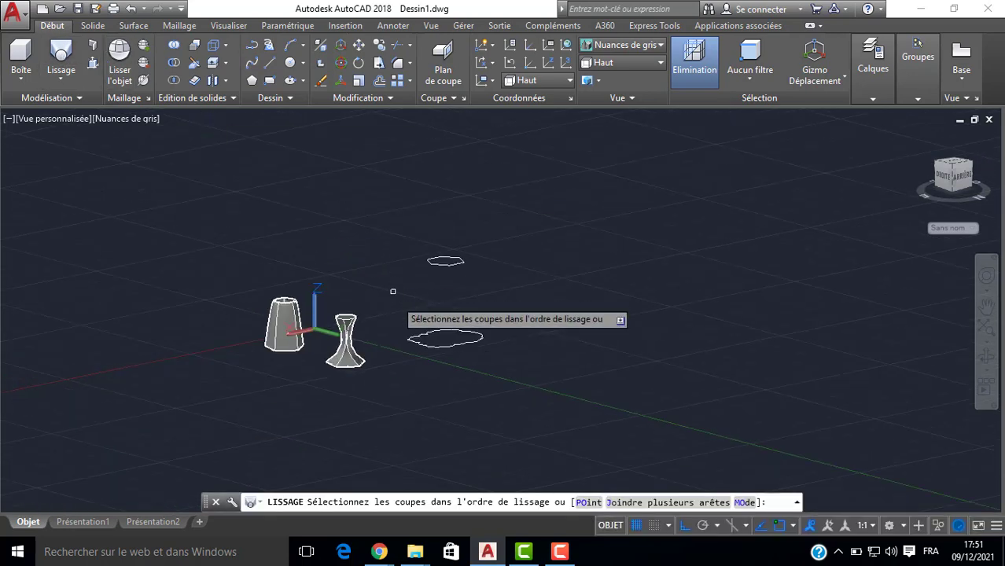
click(442, 346)
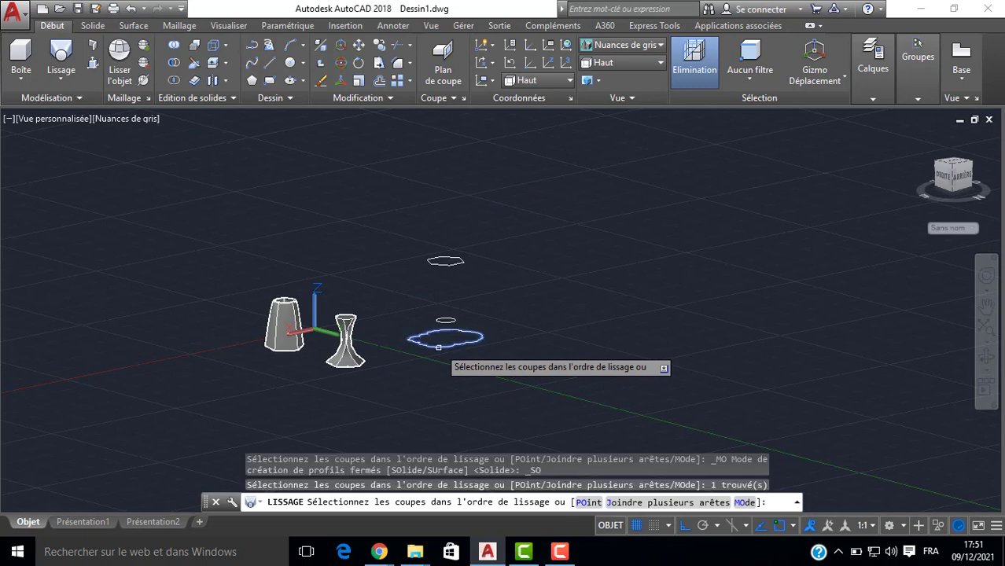
click(444, 321)
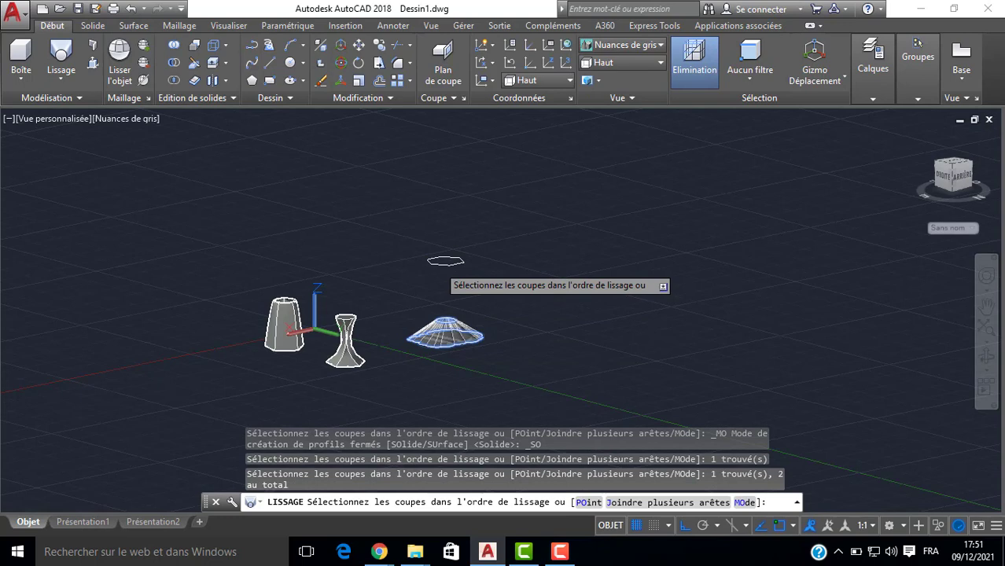
click(442, 264)
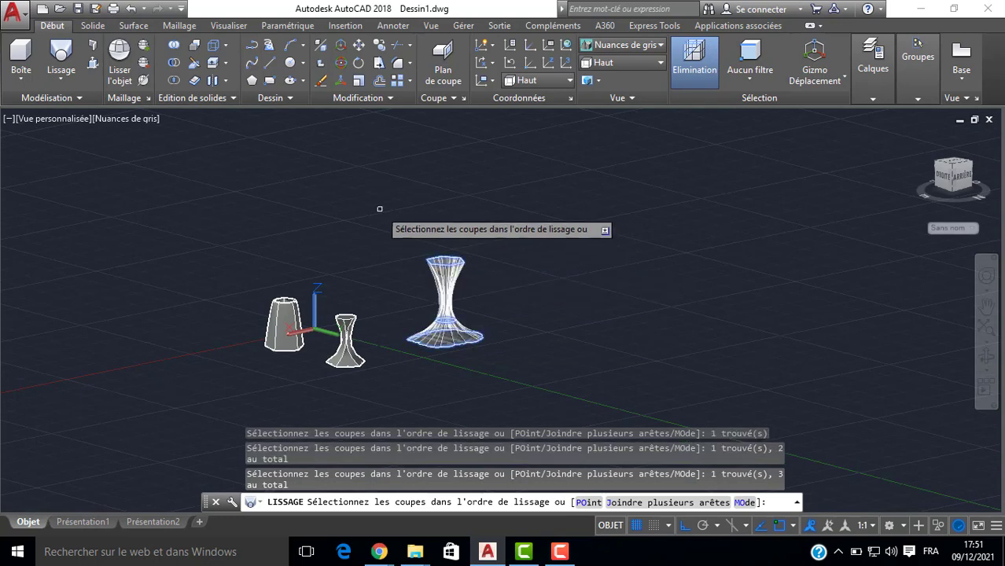
key(Return)
click(408, 279)
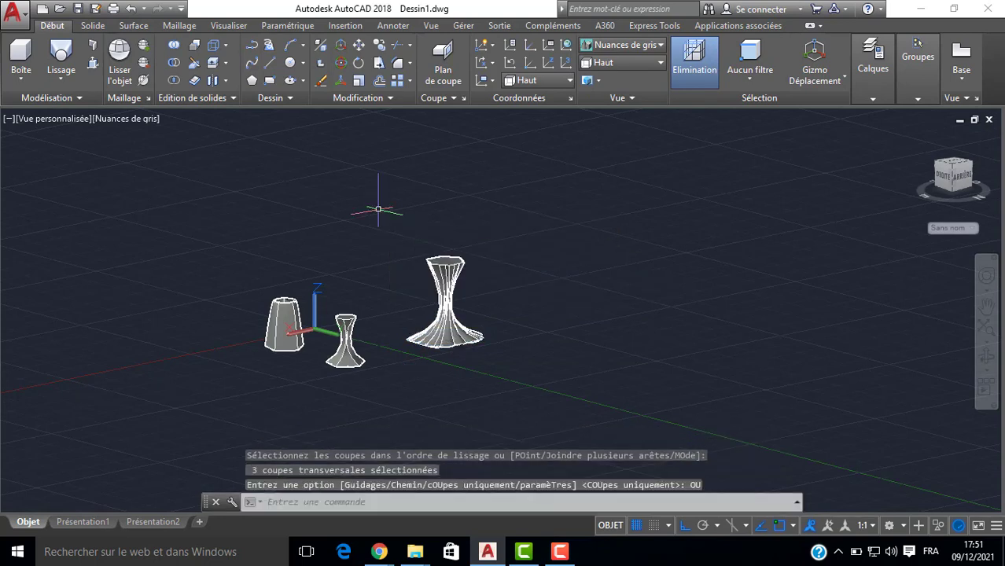
Examine the solid lofted through the revision cloud, circle and hexagon from several sides and up close.
shift+middle_drag(500, 299, 308, 337)
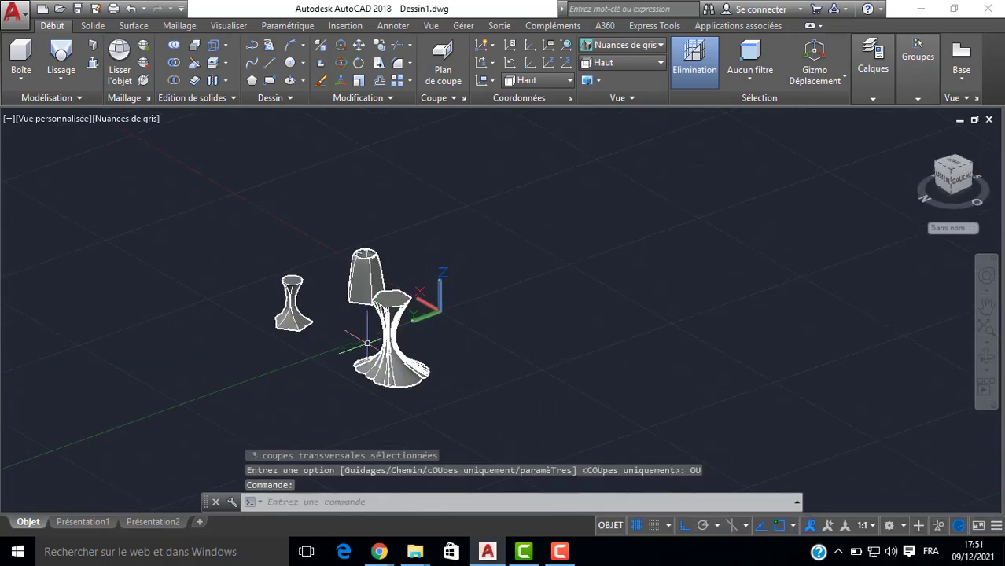
scroll(367, 344, up, 5)
scroll(393, 356, up, 2)
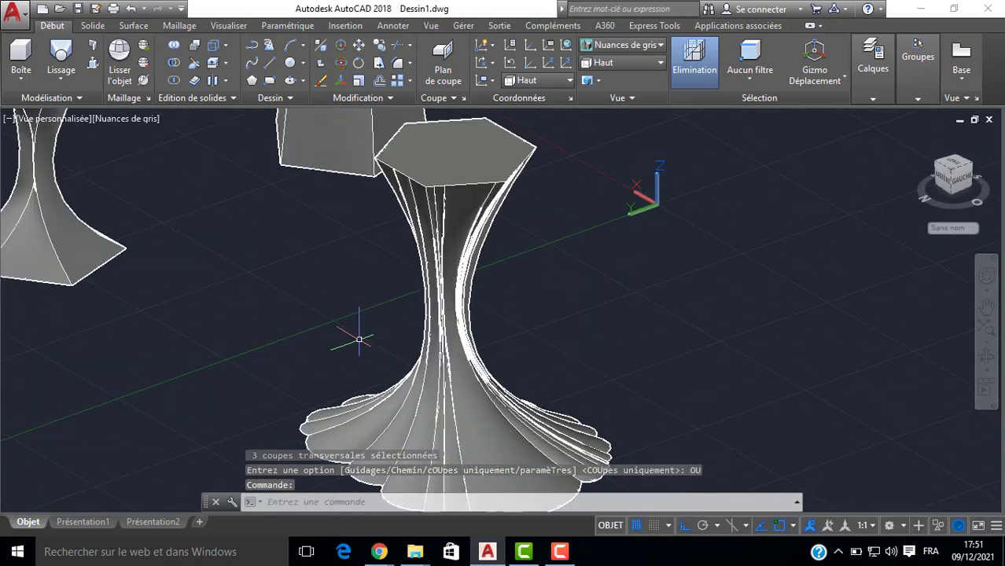
scroll(393, 354, down, 5)
shift+middle_drag(393, 353, 244, 357)
shift+middle_drag(384, 313, 519, 311)
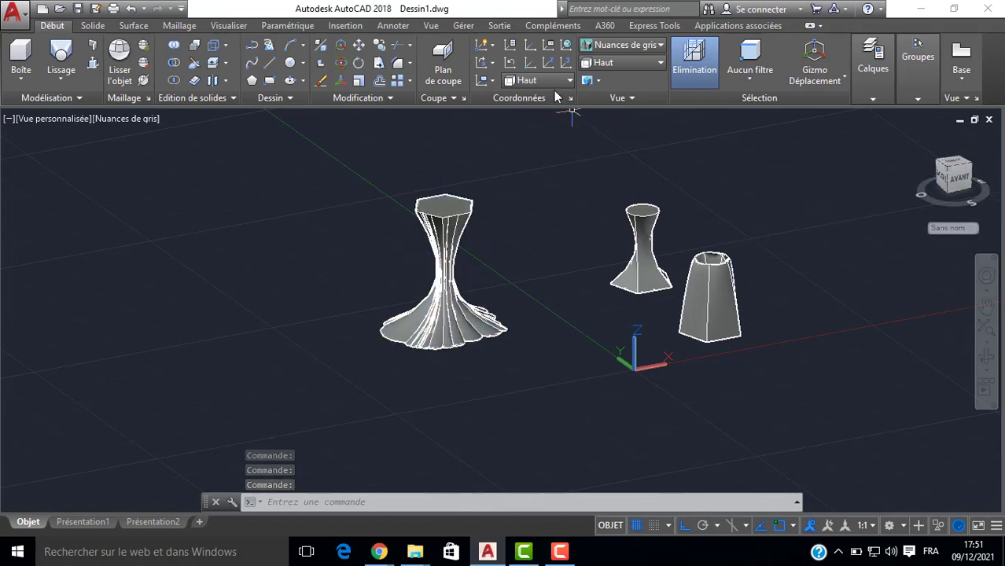
In the top view, copy the revision-cloud loft about 8111 units in the negative X direction.
click(953, 165)
click(480, 167)
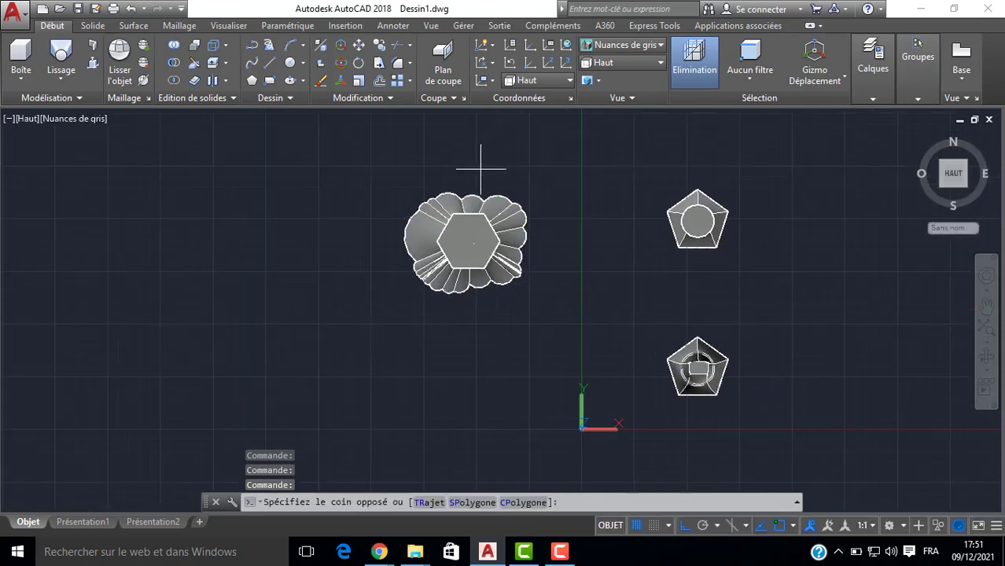
click(399, 233)
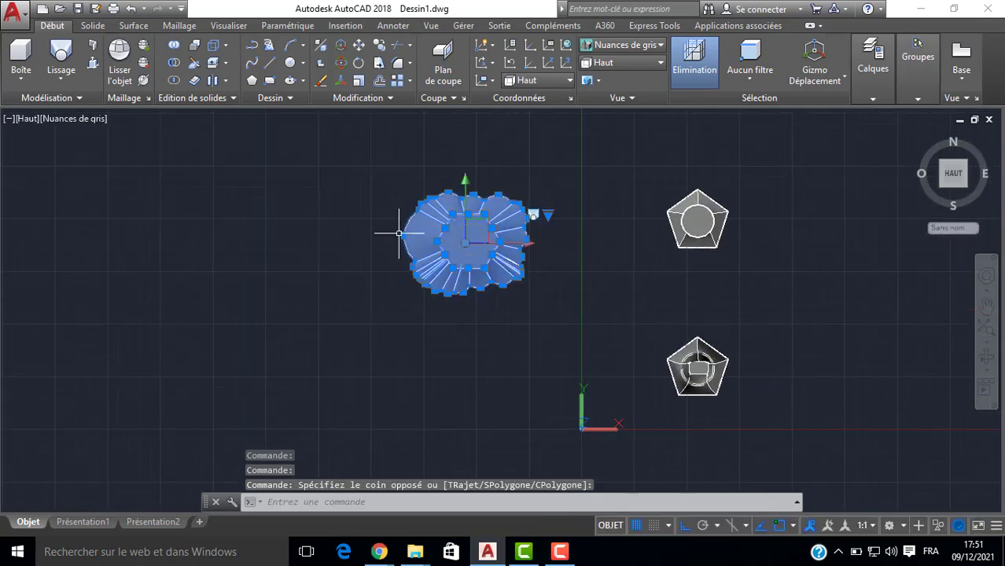
text(CP)
key(Return)
click(464, 237)
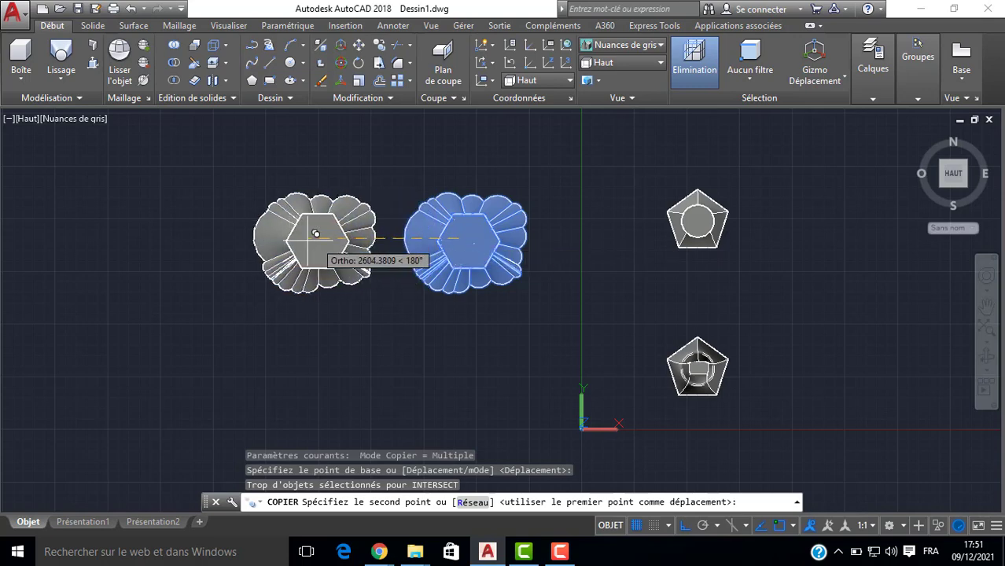
middle_drag(259, 234, 324, 234)
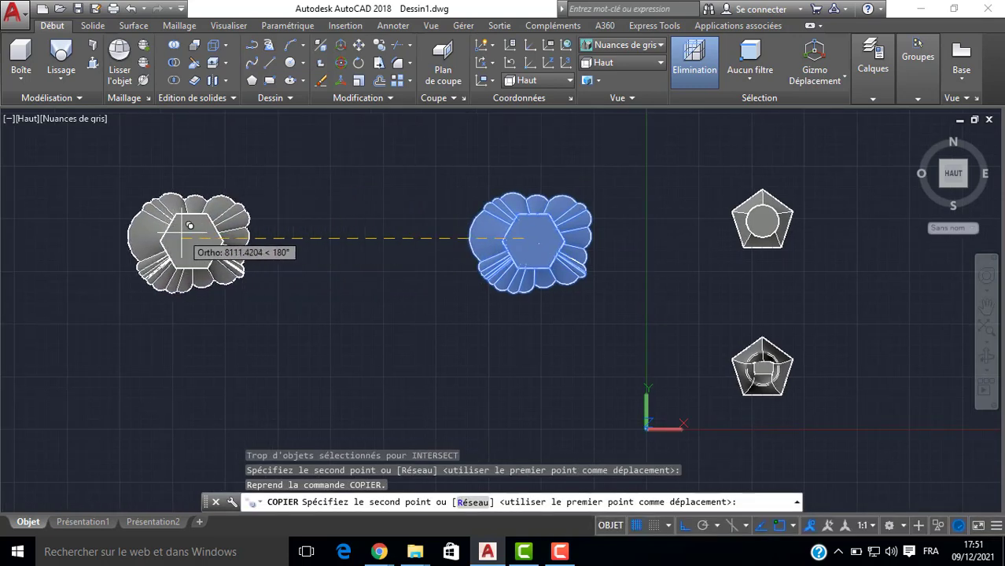
click(189, 226)
key(Return)
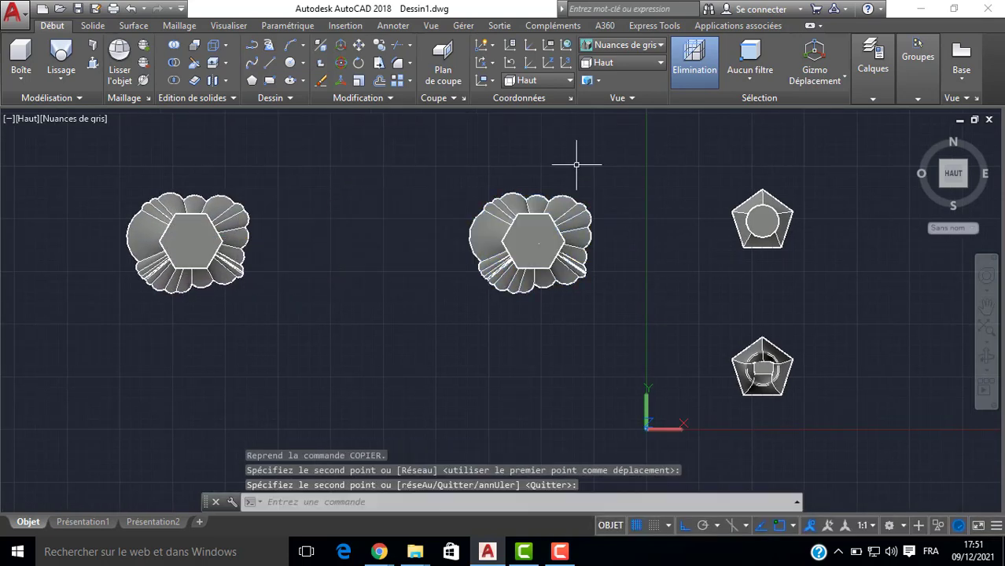
Copy both revision-cloud lofts together straight down in the negative Y direction to form a second row.
click(576, 165)
click(181, 293)
scroll(310, 297, down, 3)
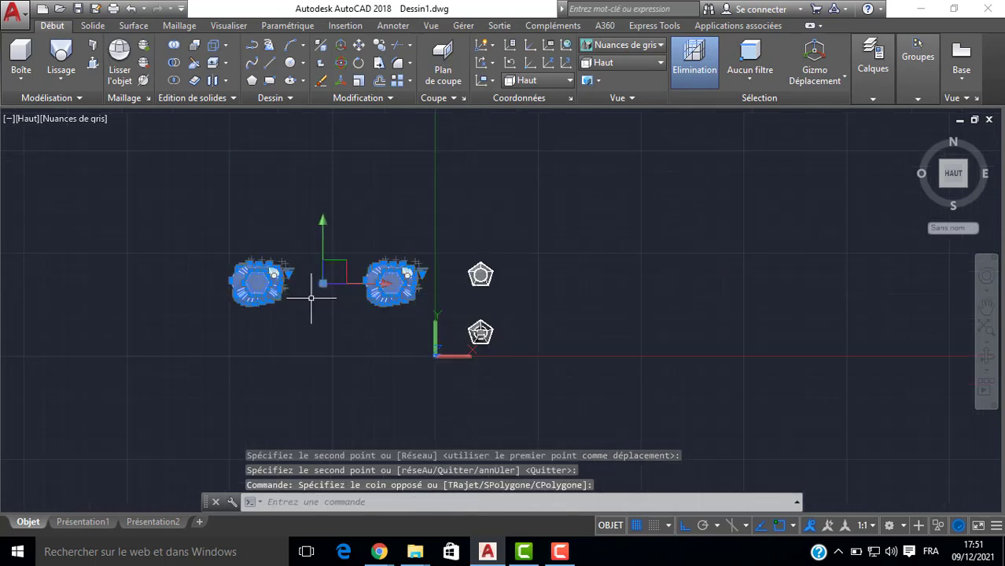
key(Return)
click(254, 284)
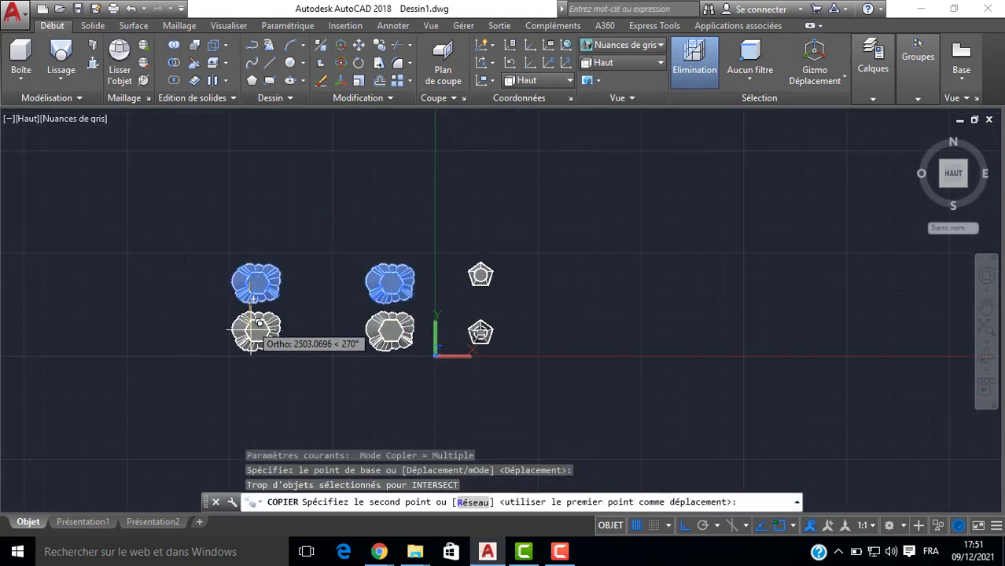
click(255, 363)
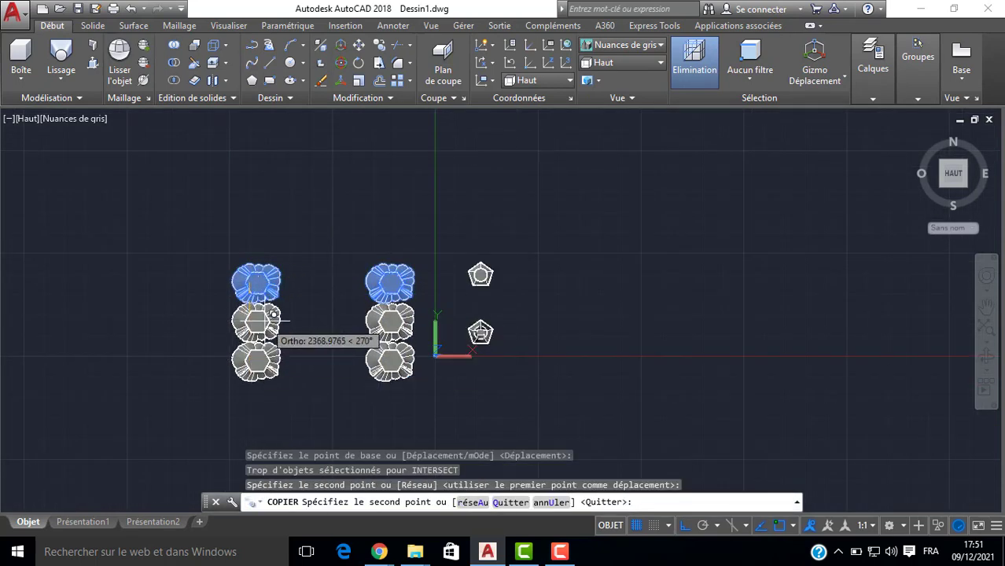
key(Escape)
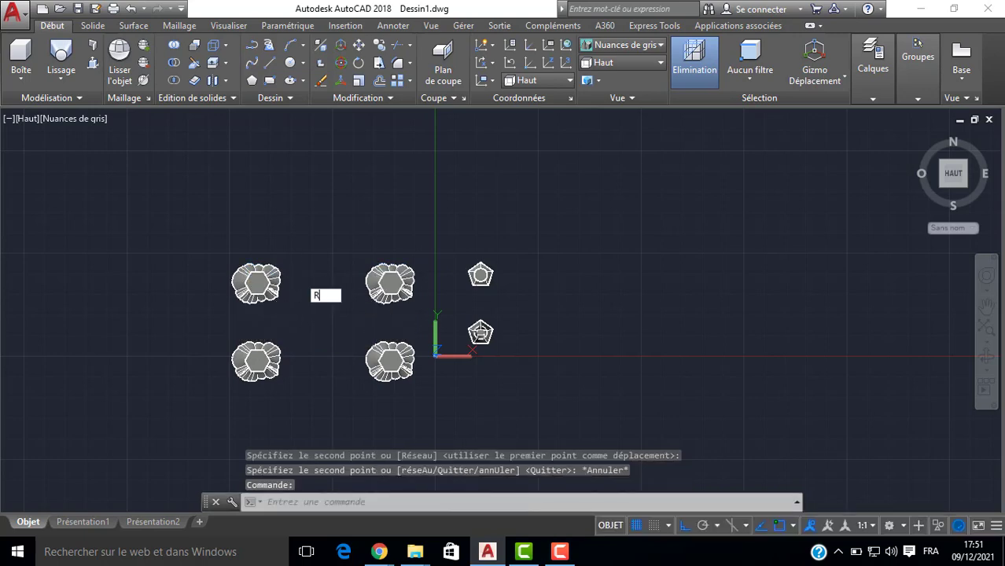
Draw a rectangle of about 11540 by 7956 units around the four lofted solids and show the model in southeast isometric view.
text(REC)
key(Return)
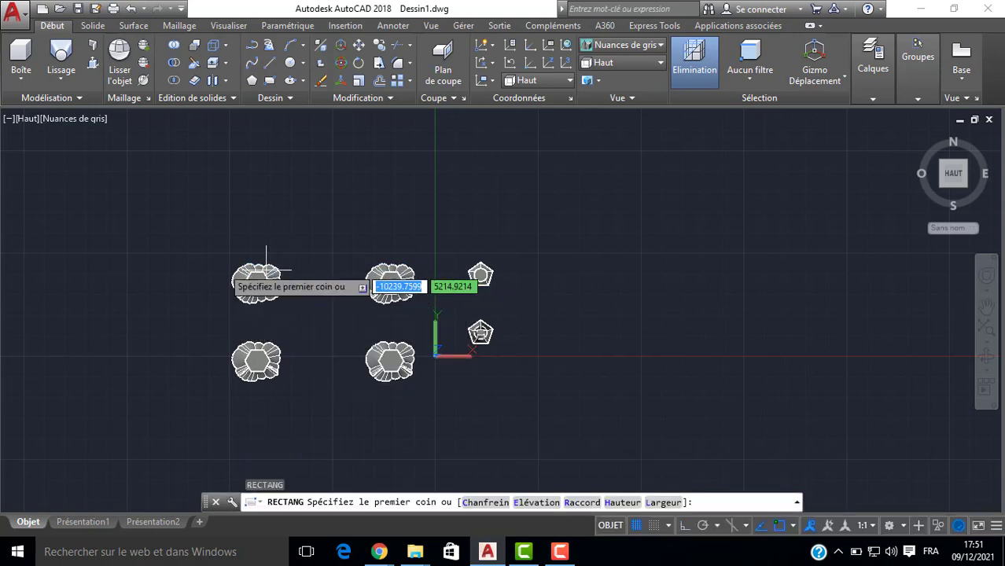
click(228, 255)
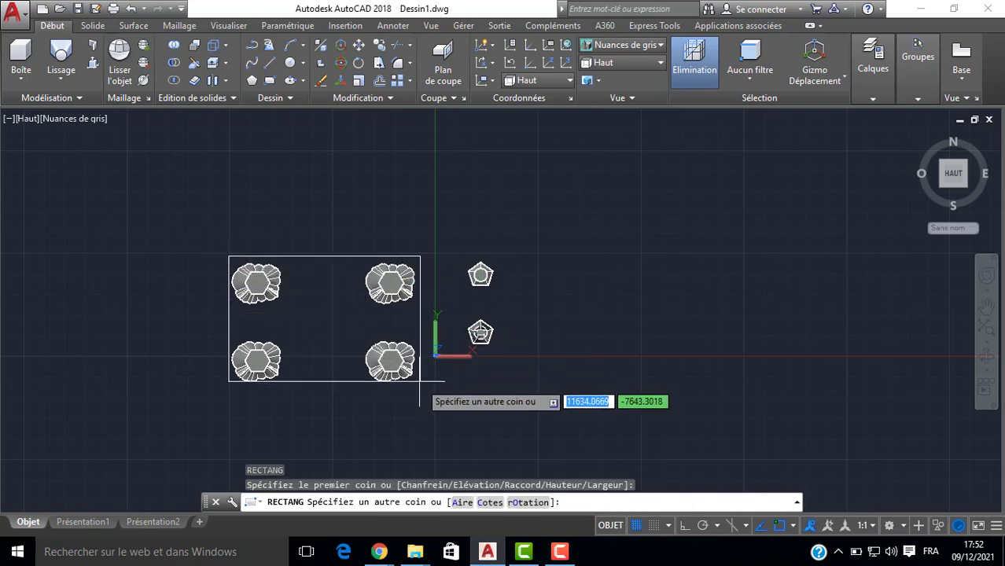
scroll(420, 382, up, 2)
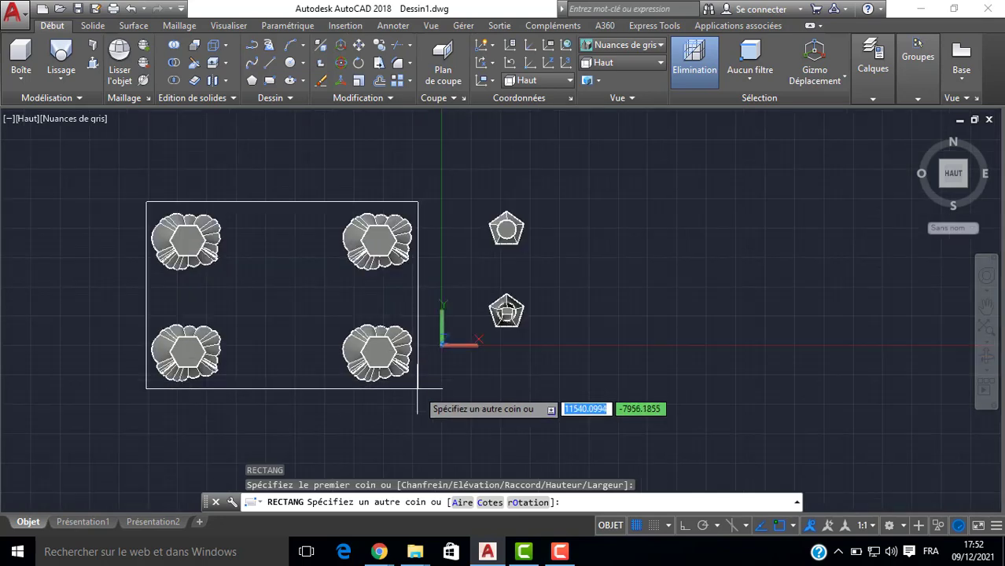
click(417, 388)
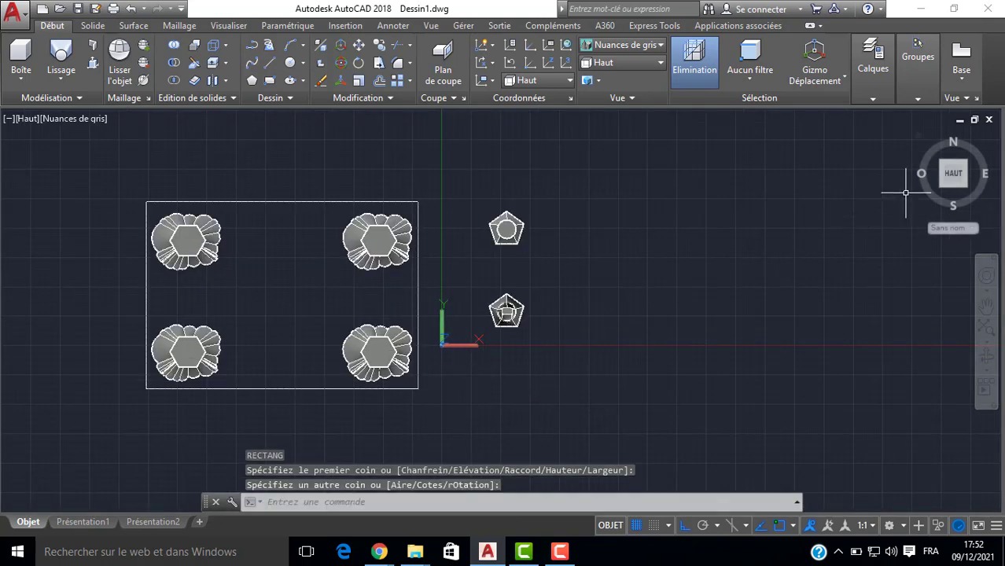
click(969, 185)
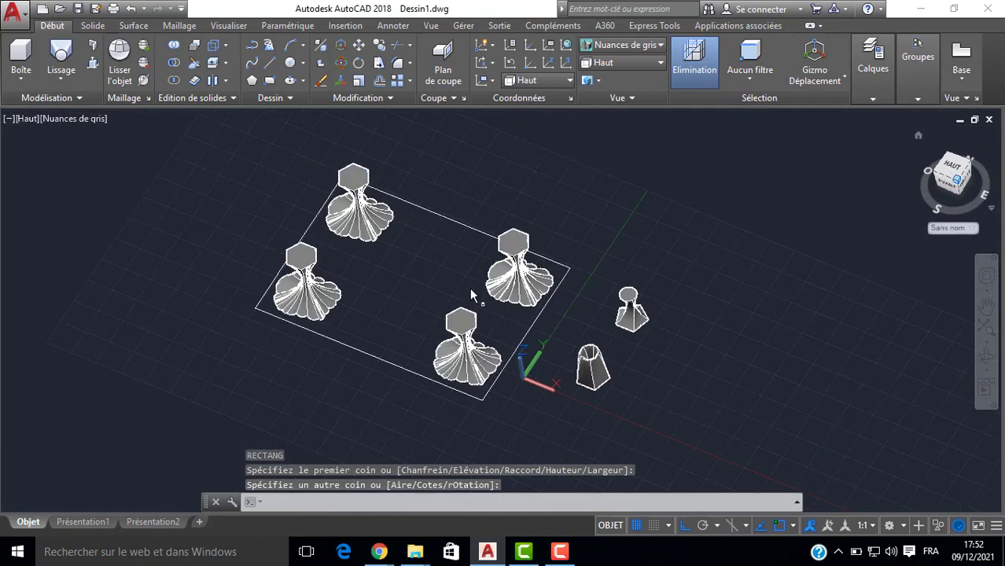
middle_drag(406, 350, 391, 313)
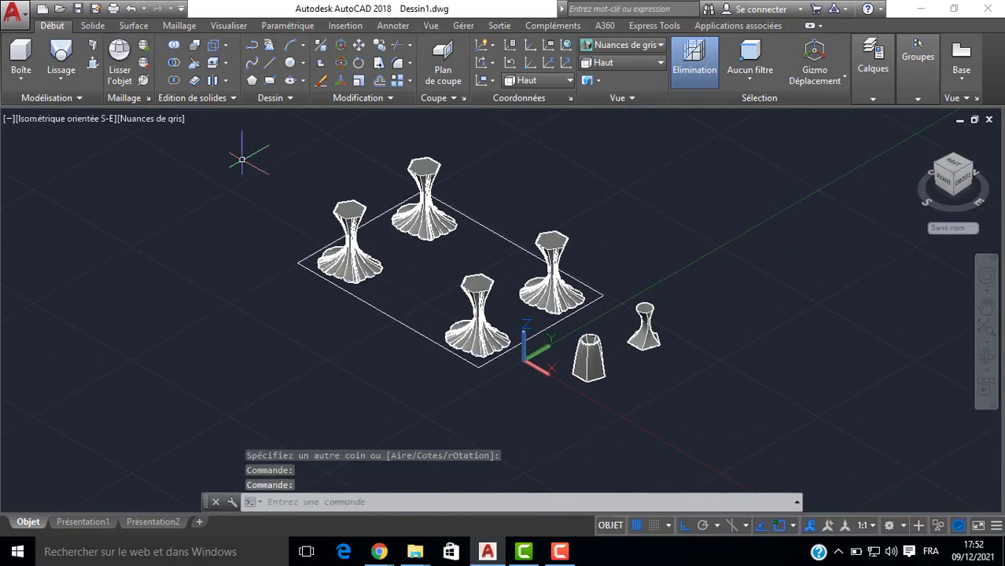
click(61, 77)
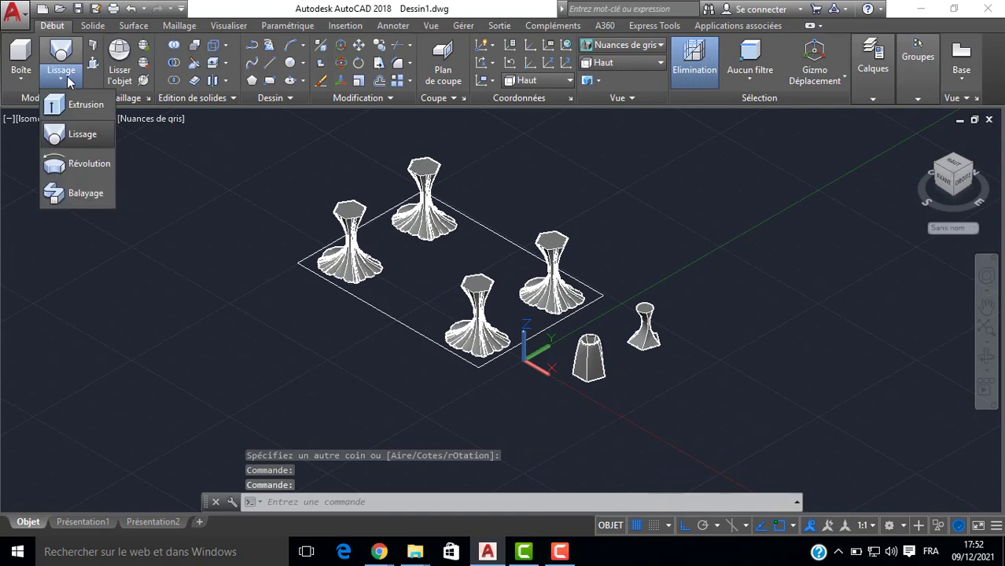
click(72, 105)
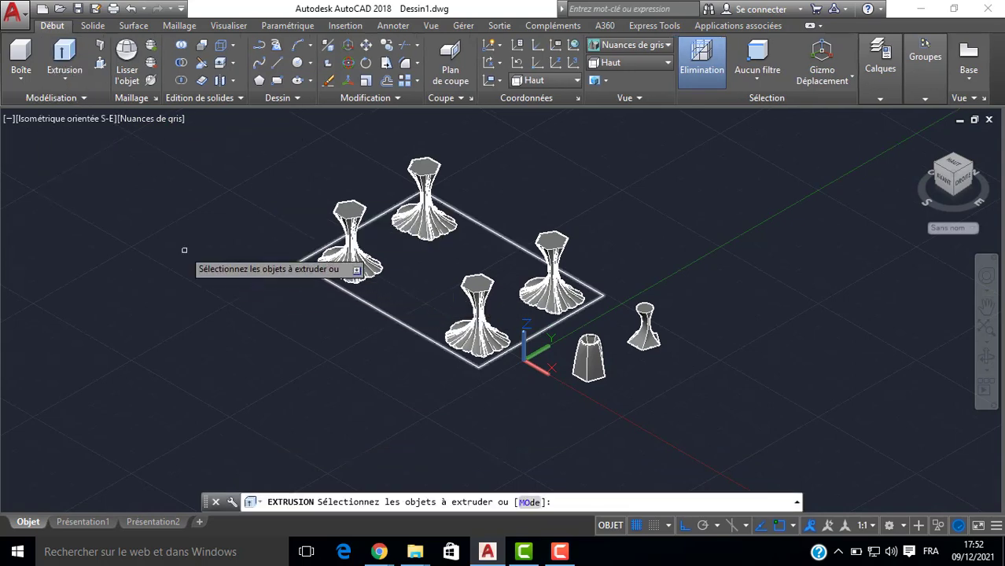
key(Escape)
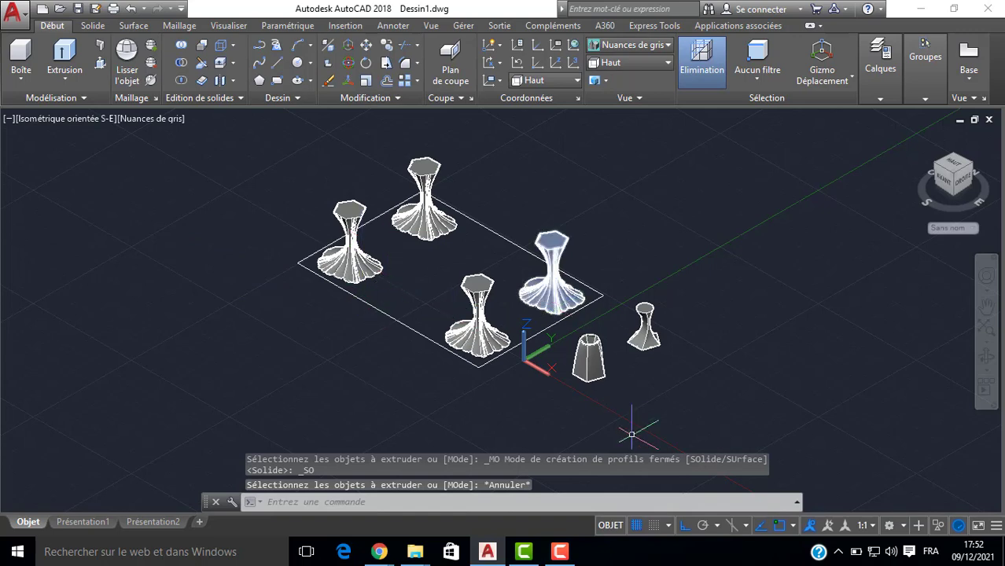
Switch to the CLASSIC workspace.
click(890, 526)
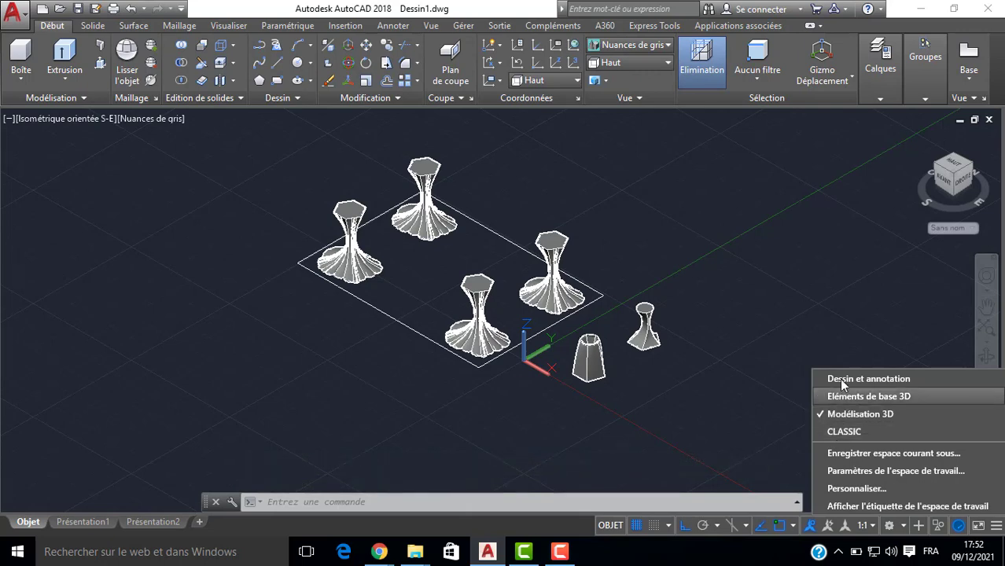
click(843, 432)
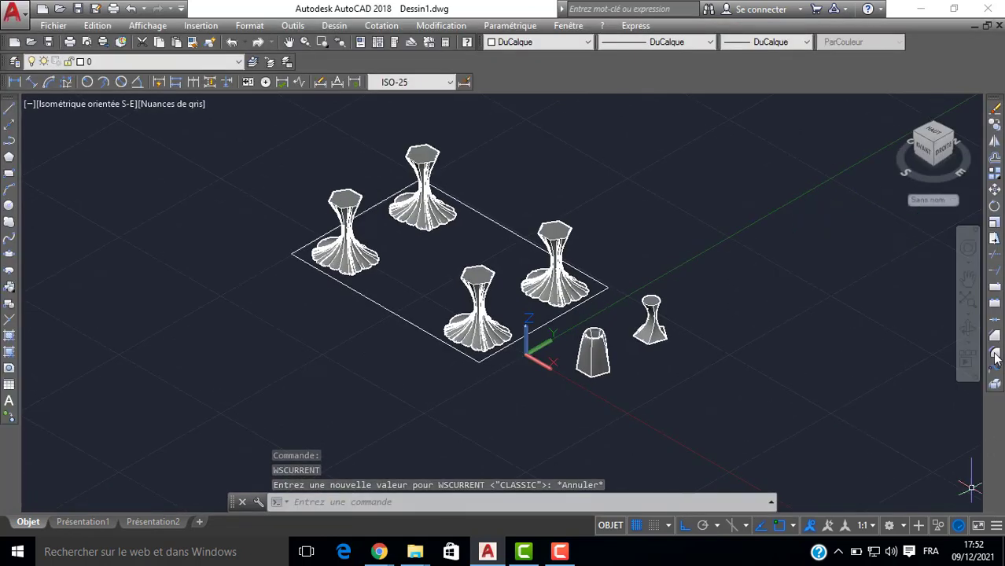
Try rounding the rectangle's front corner with a Raccord (fillet) of radius 300.
click(422, 327)
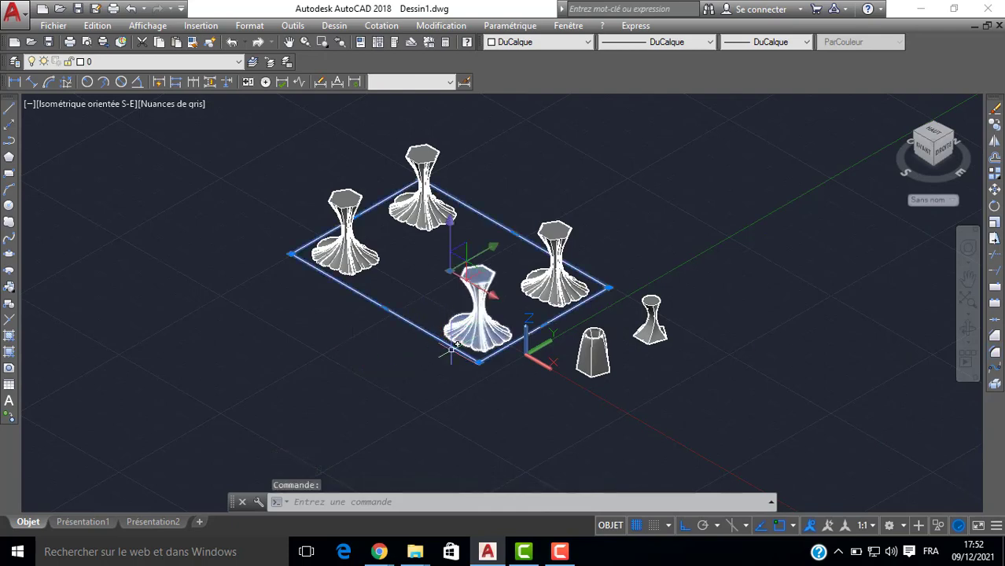
mouse_move(478, 362)
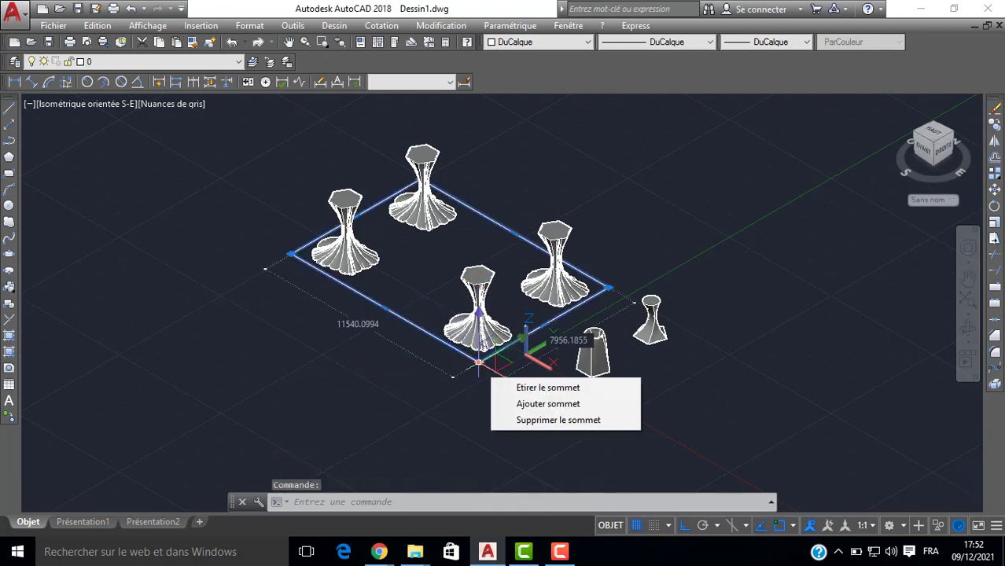
click(995, 352)
text(R)
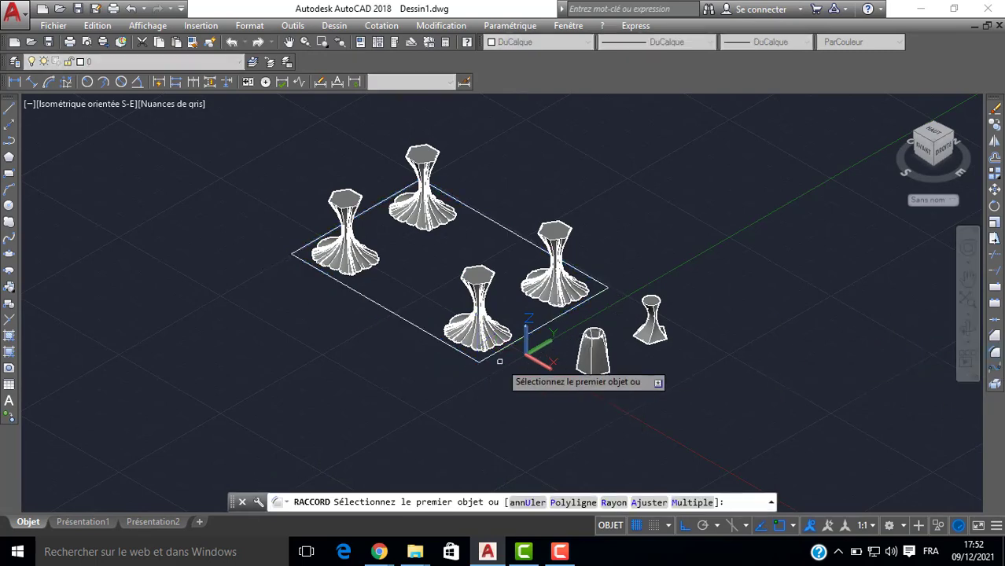
key(Return)
text(3)
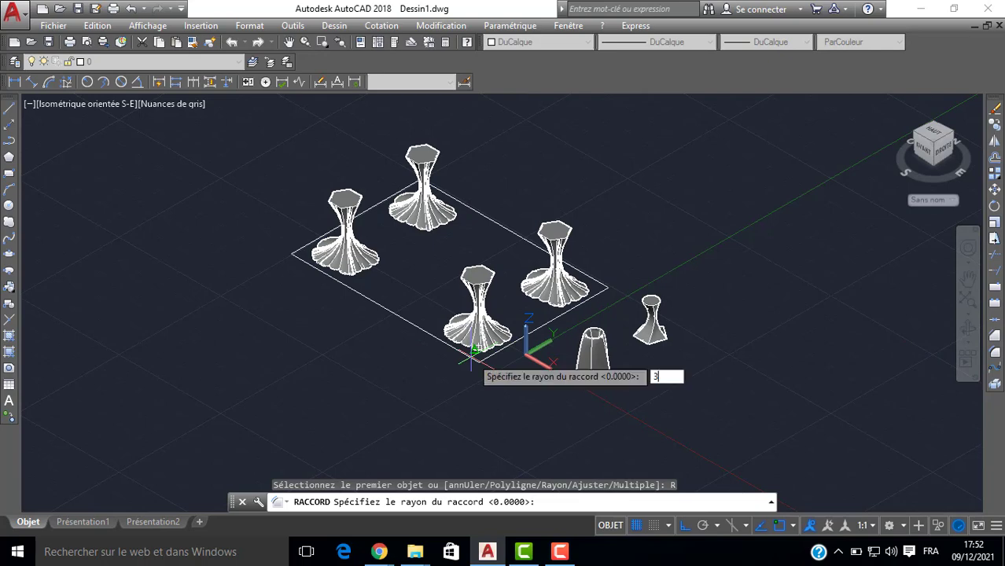
text(00)
key(Return)
click(470, 357)
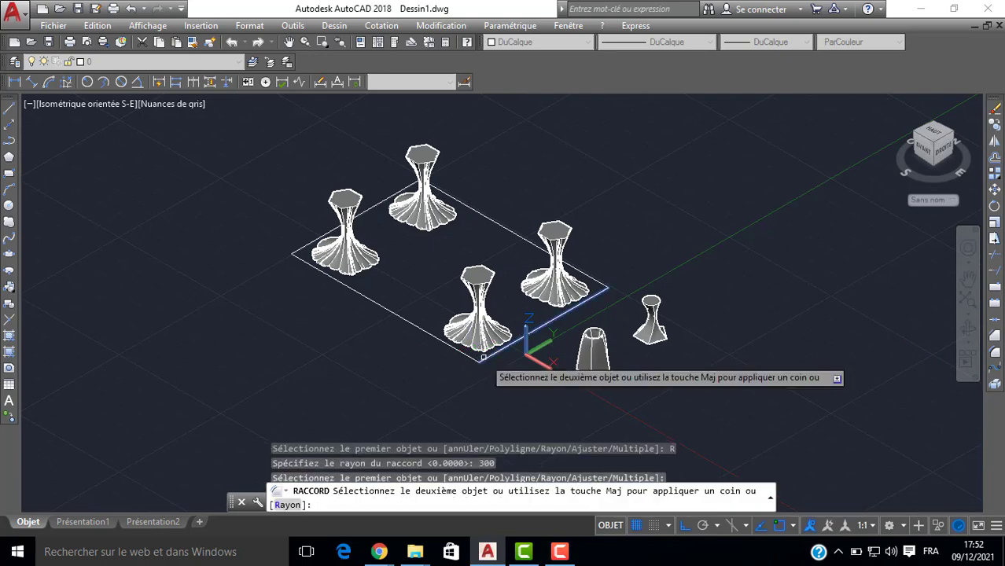
click(483, 359)
scroll(472, 359, up, 8)
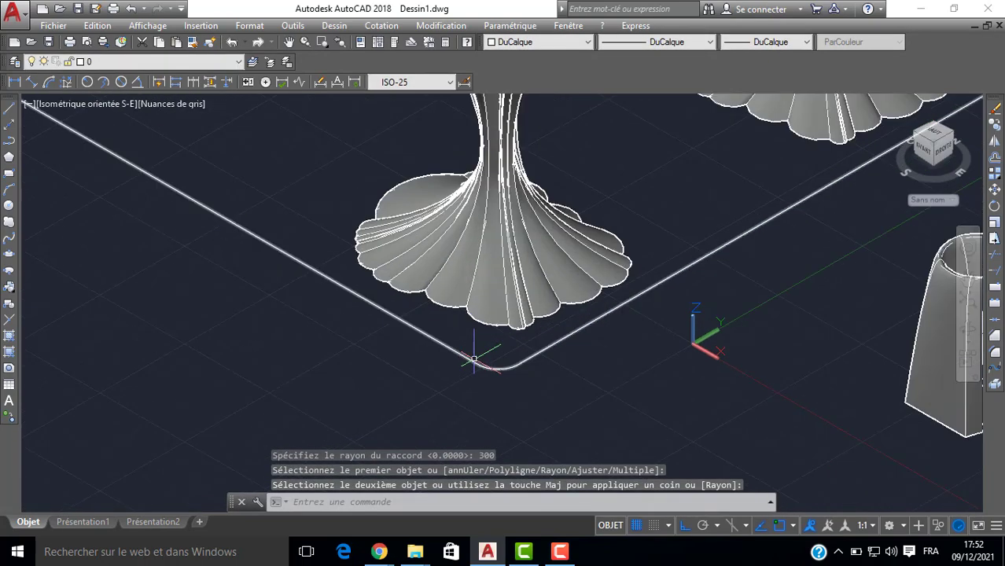
Undo the radius 300 fillet on the rectangle's front corner.
key(ctrl+z)
scroll(475, 360, up, 4)
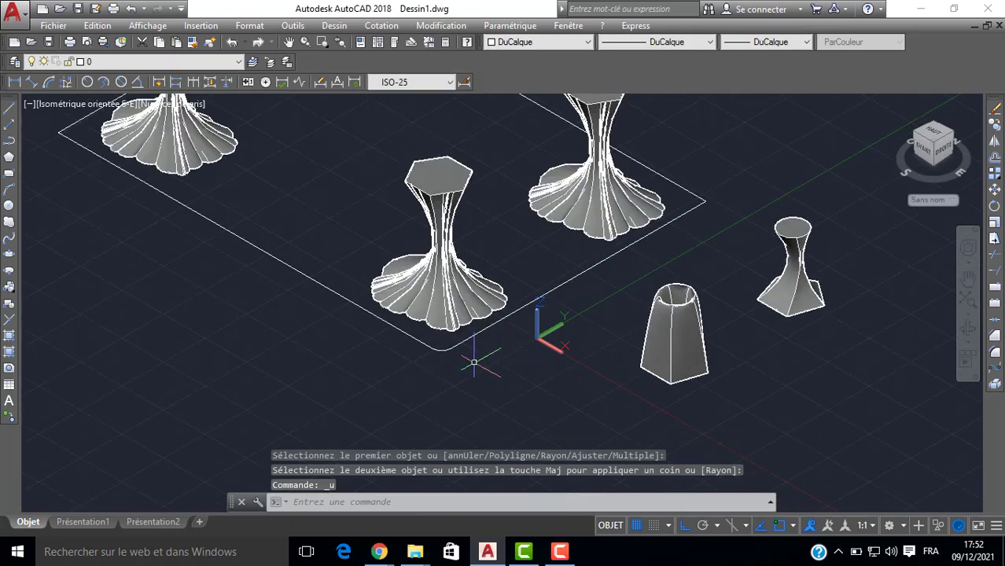
key(ctrl+z)
key(ctrl+z)
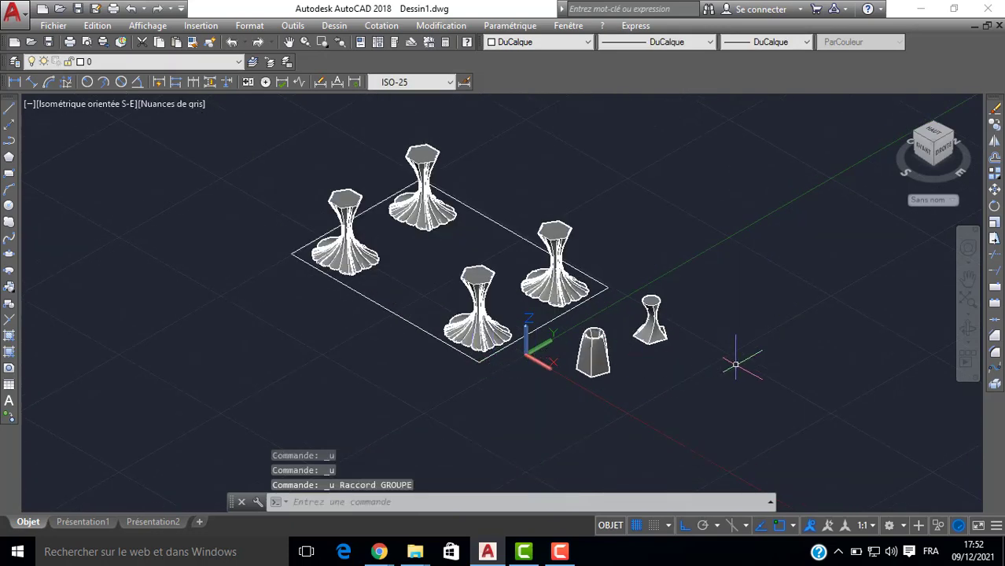
click(994, 353)
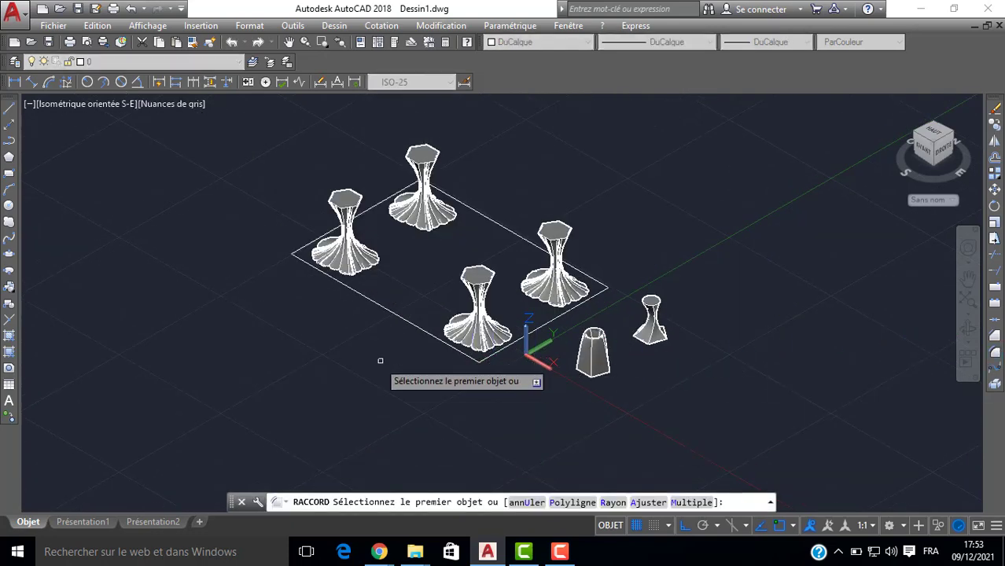
text(R)
key(Return)
scroll(378, 360, up, 5)
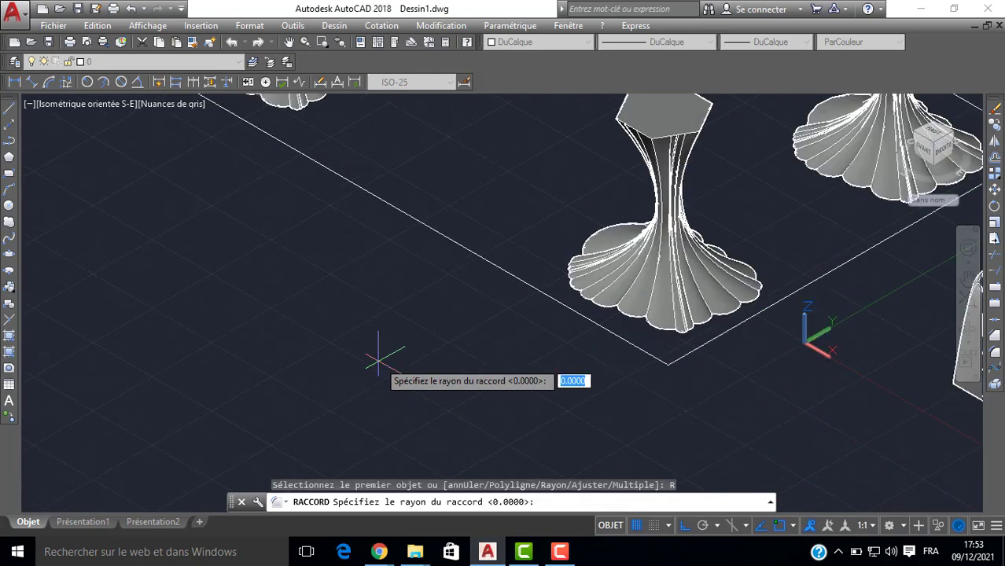
text(800)
key(Return)
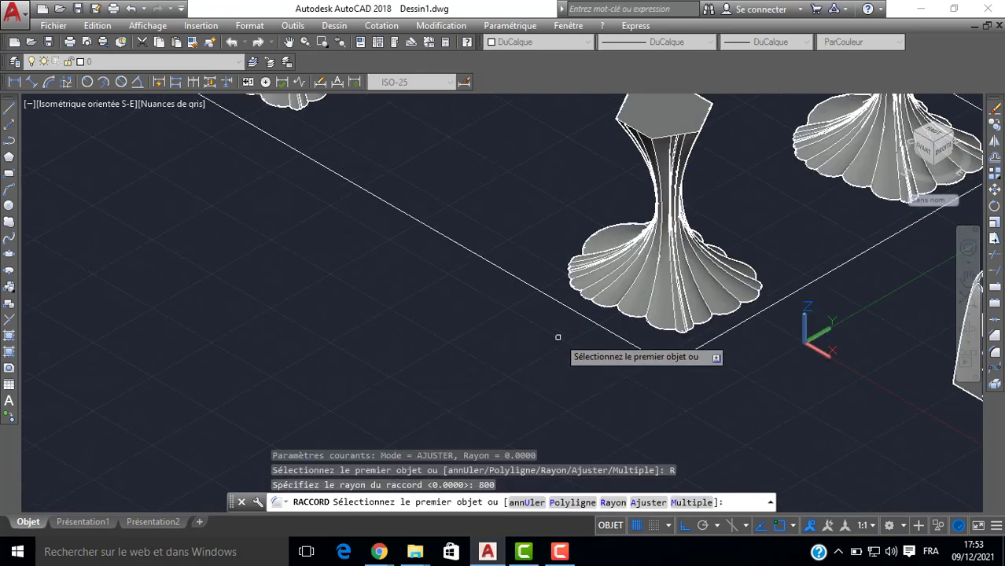
click(568, 304)
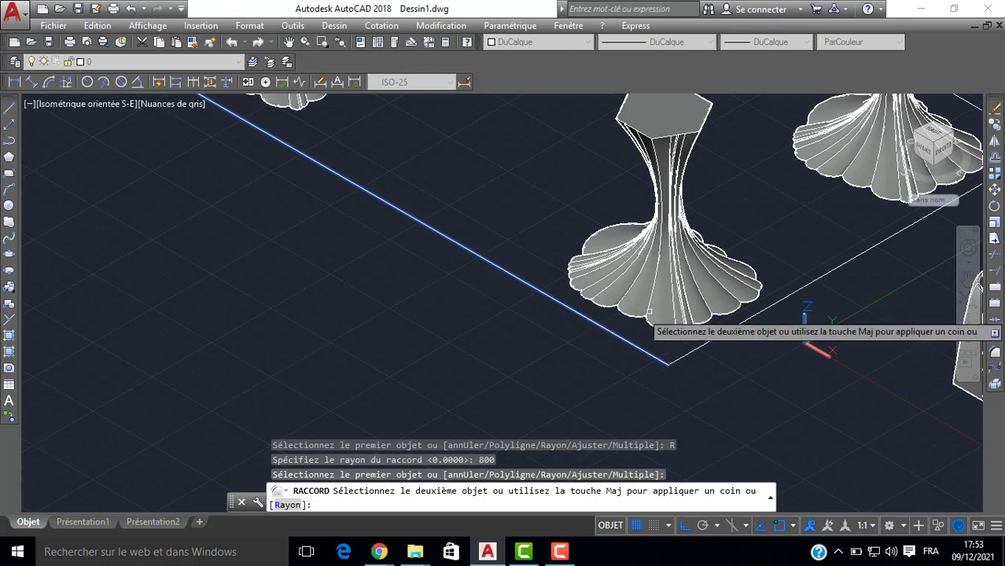
scroll(518, 315, down, 5)
key(Escape)
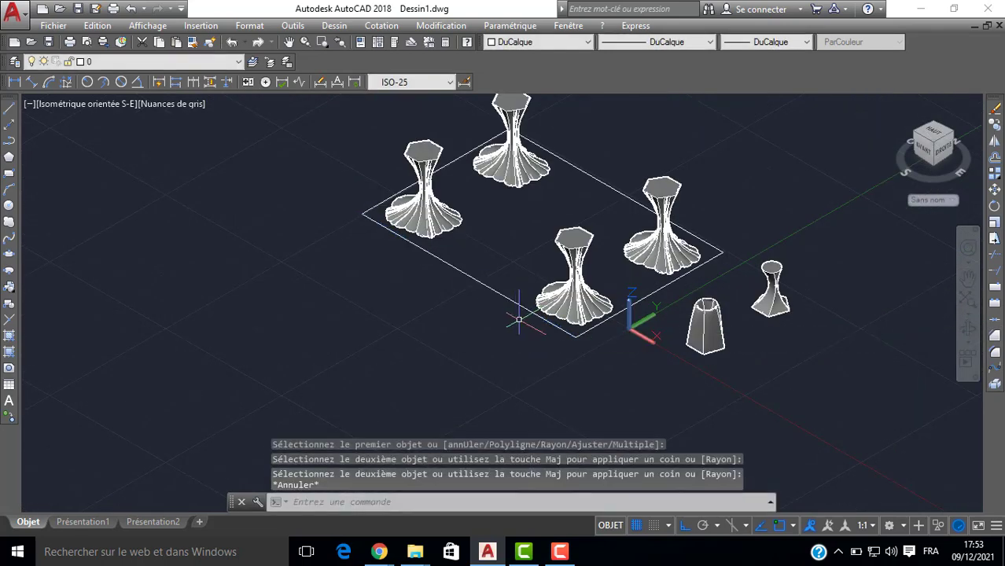
Fillet the rectangle's front corner, between its two front edges, with a Raccord radius of 1000.
click(995, 354)
text(r)
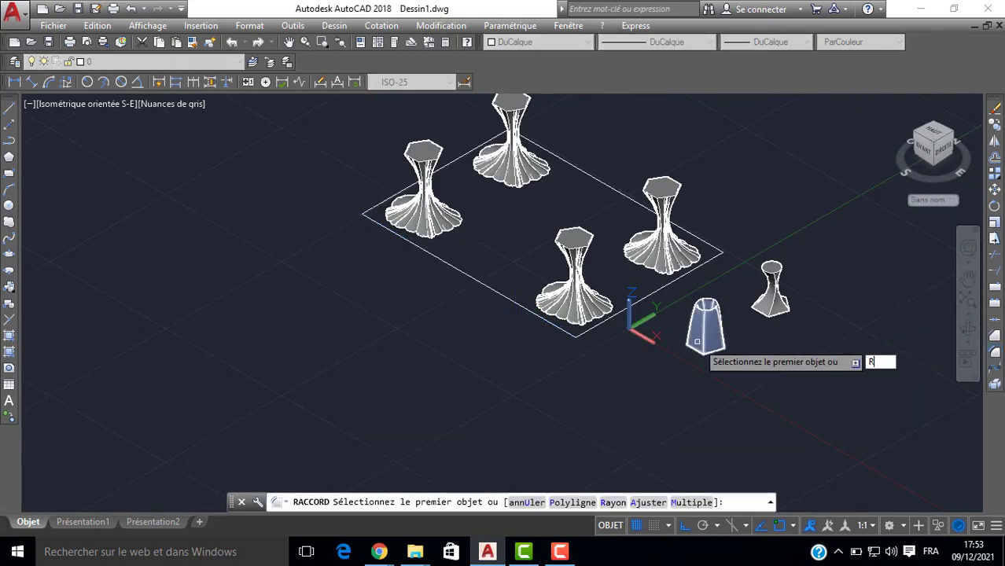
key(Return)
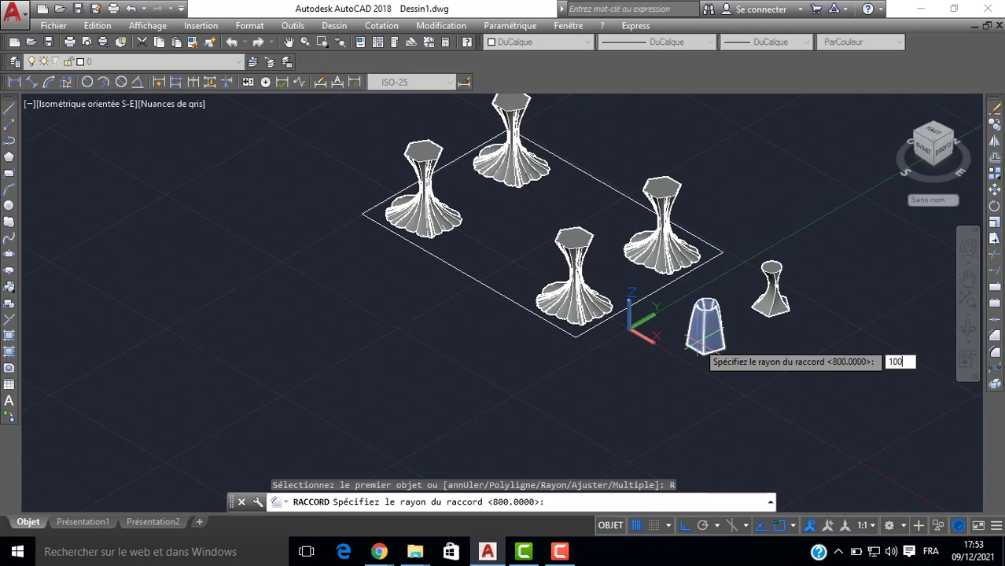
text(1000)
key(Return)
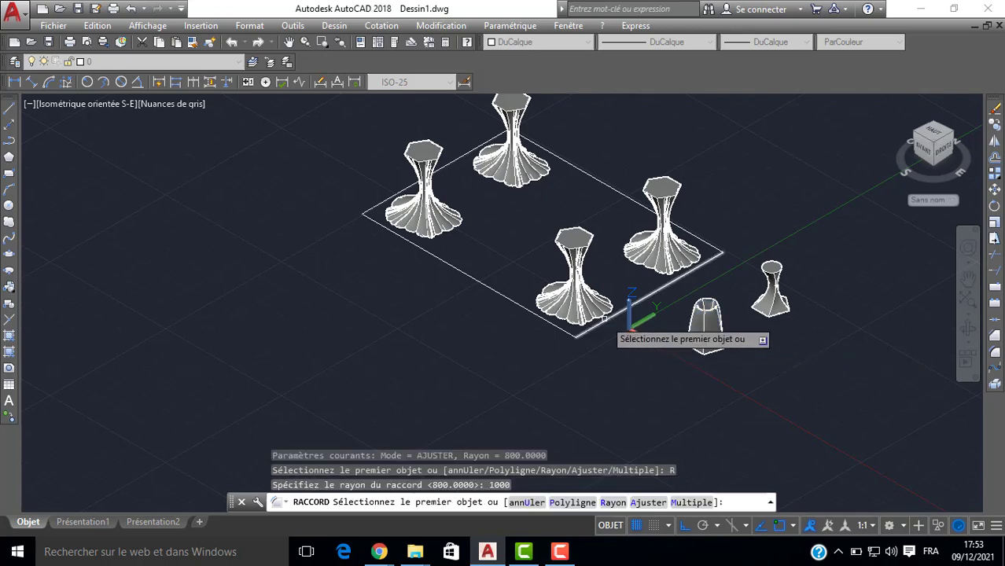
click(596, 323)
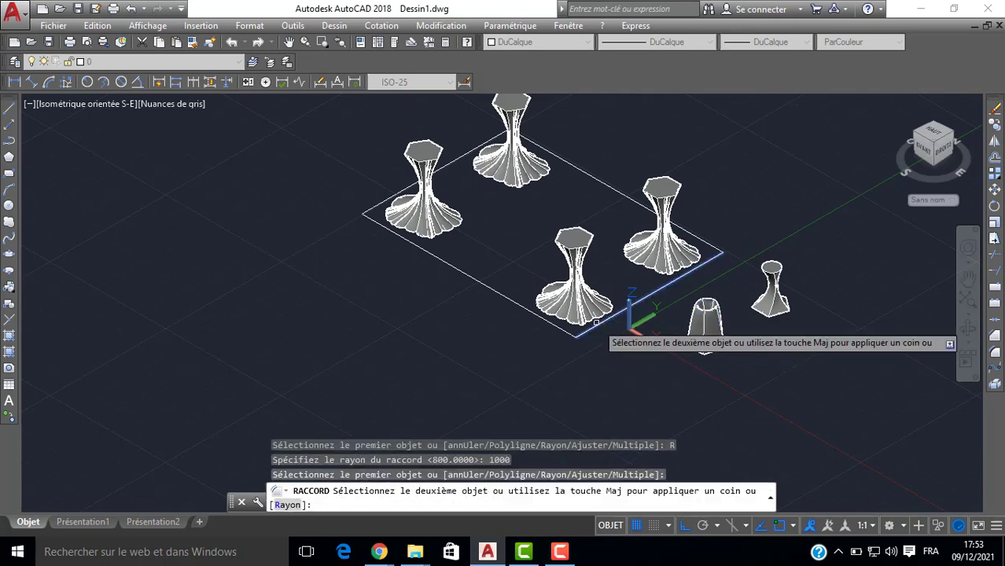
click(529, 309)
Fillet the rectangle's three remaining corners with the same radius of 1000.
key(Return)
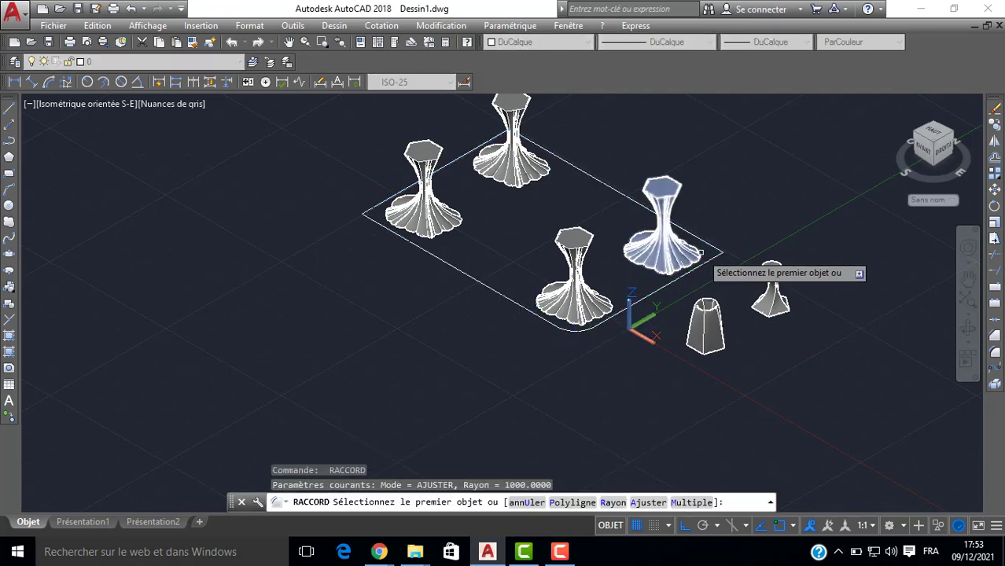
click(696, 264)
click(697, 264)
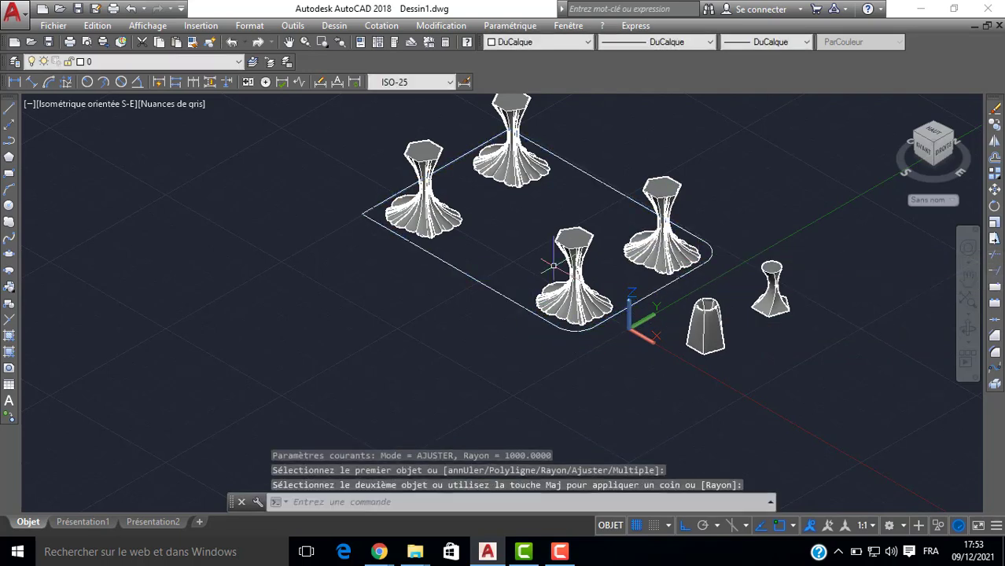
key(Return)
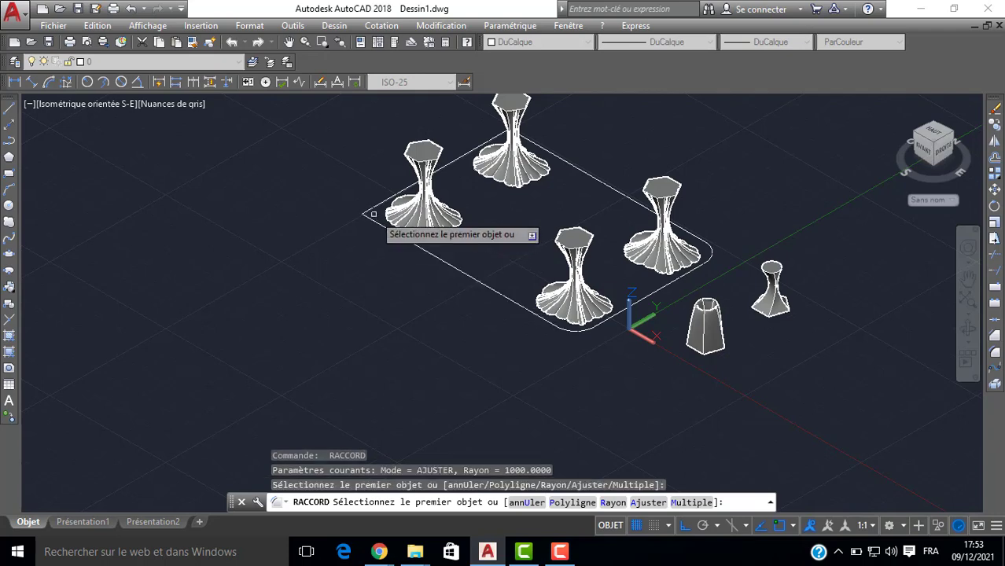
click(374, 206)
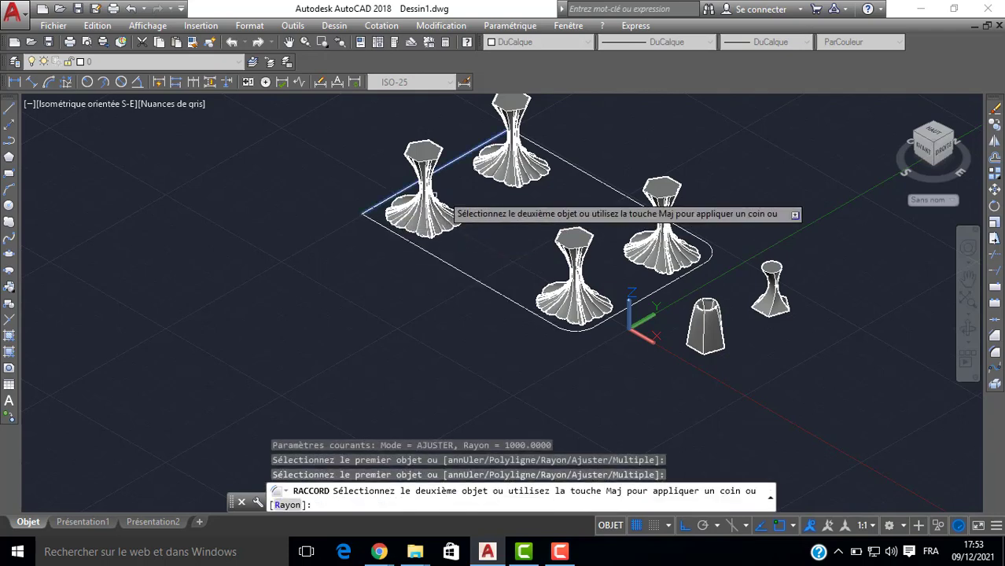
click(373, 234)
key(Return)
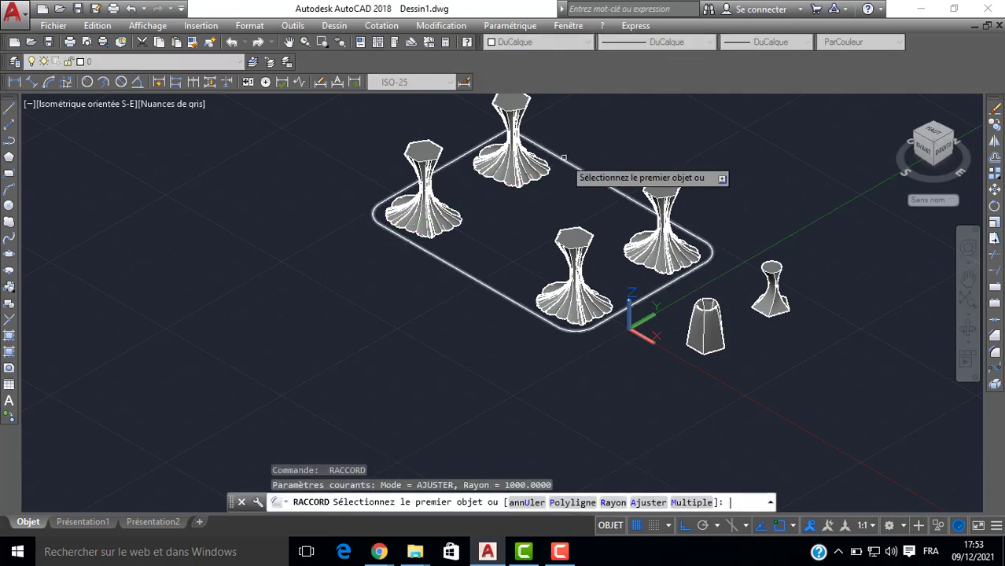
click(447, 166)
click(557, 155)
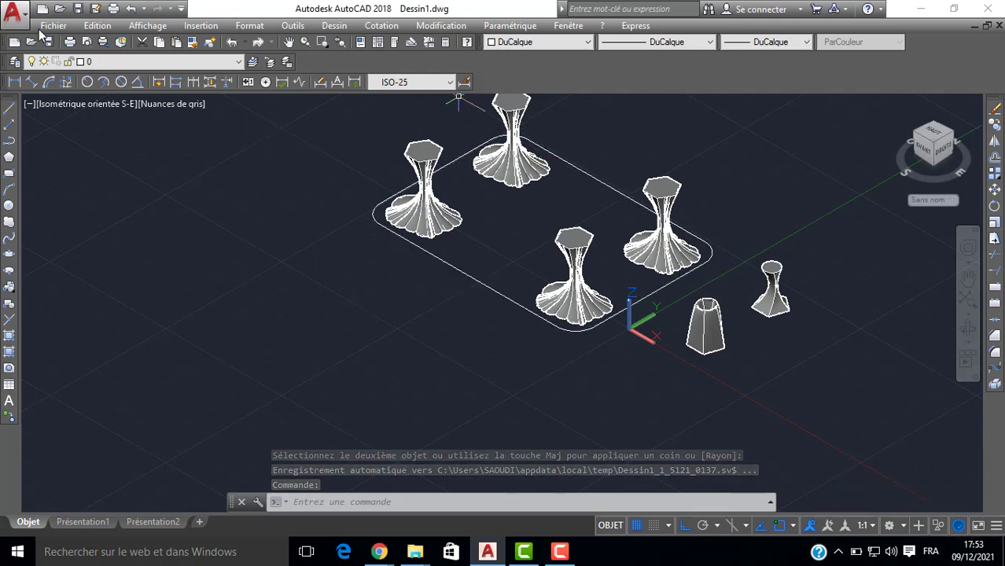
Display the Modélisation tools and extrude the rounded rectangle into a solid slab 200 units high.
right_click(44, 82)
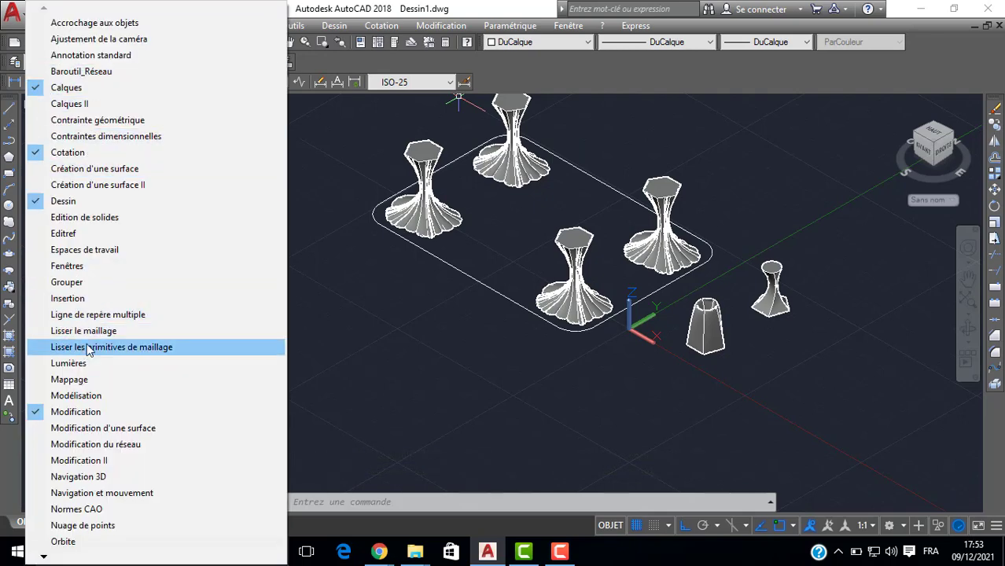
click(85, 399)
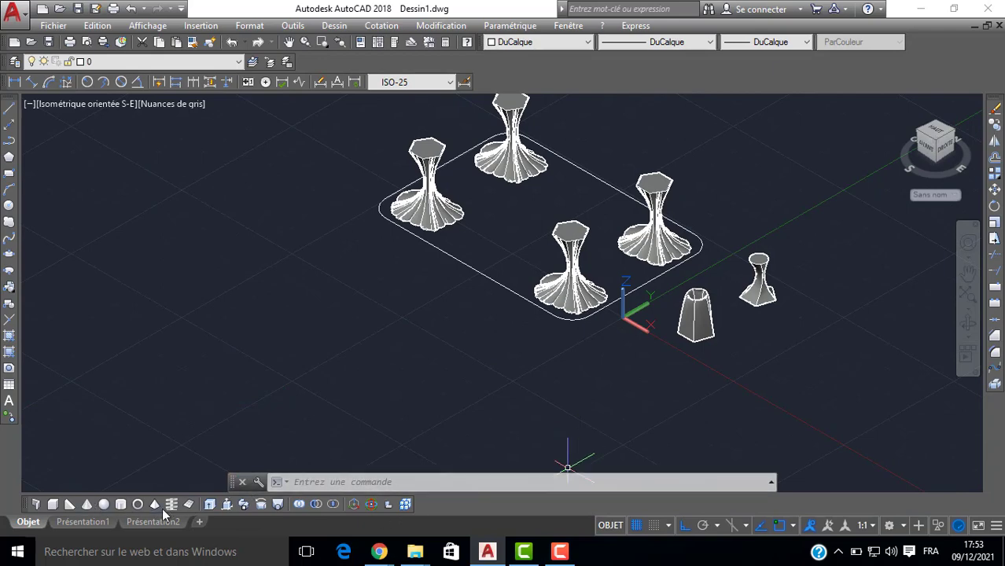
click(210, 505)
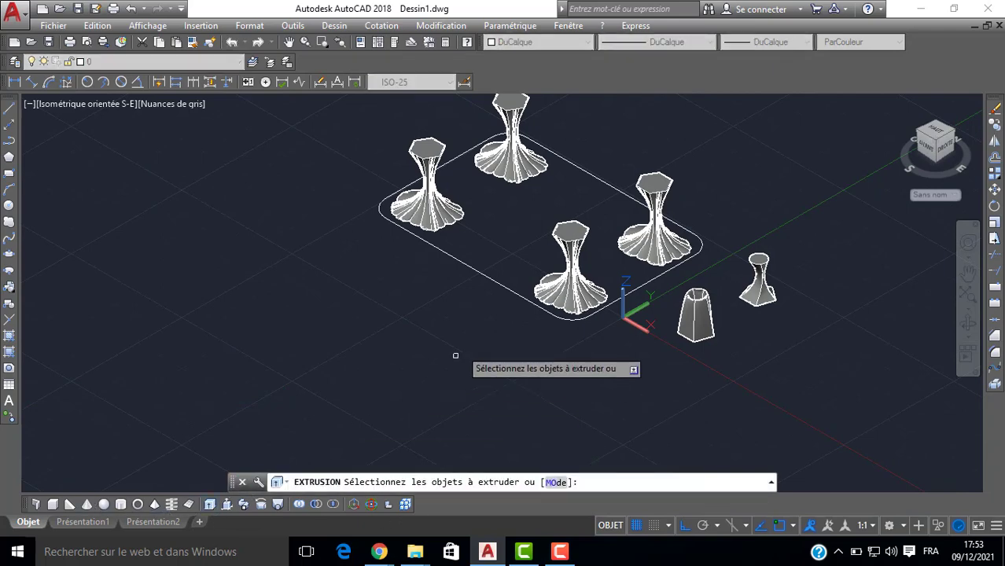
click(486, 278)
key(Return)
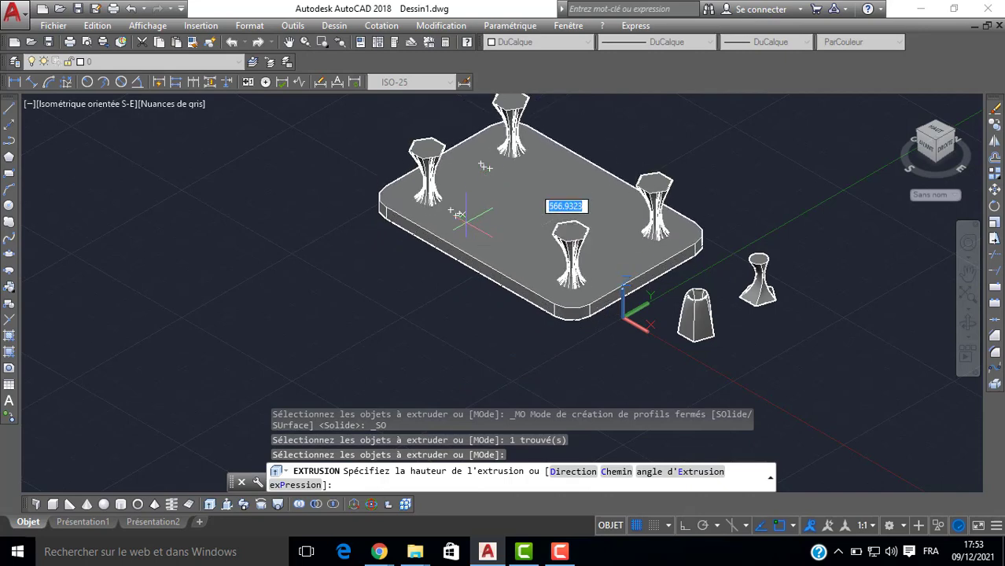
text(200)
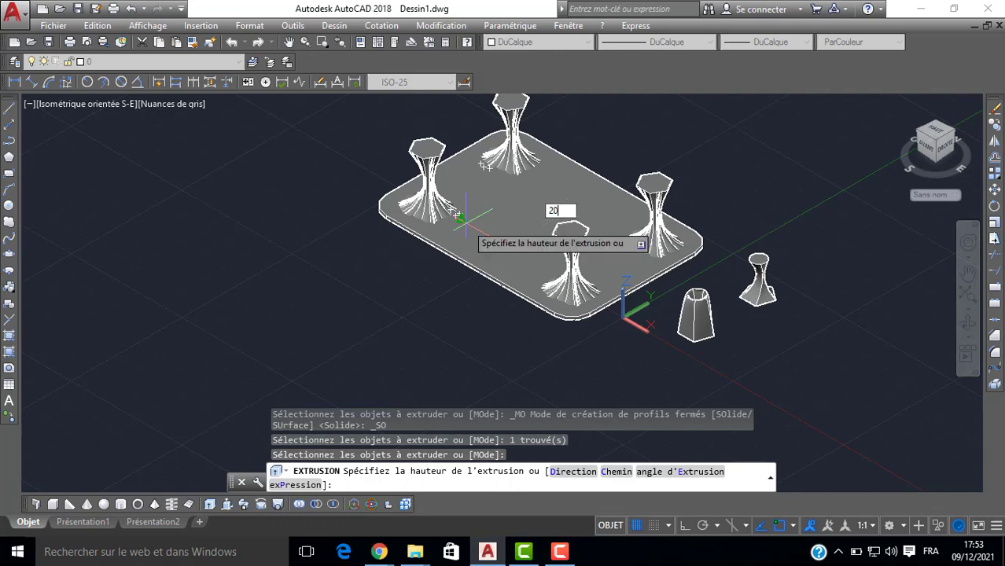
key(Return)
Move the slab straight up along Z by about 4290 units, above the four lofted legs, and show the model in front view.
click(466, 255)
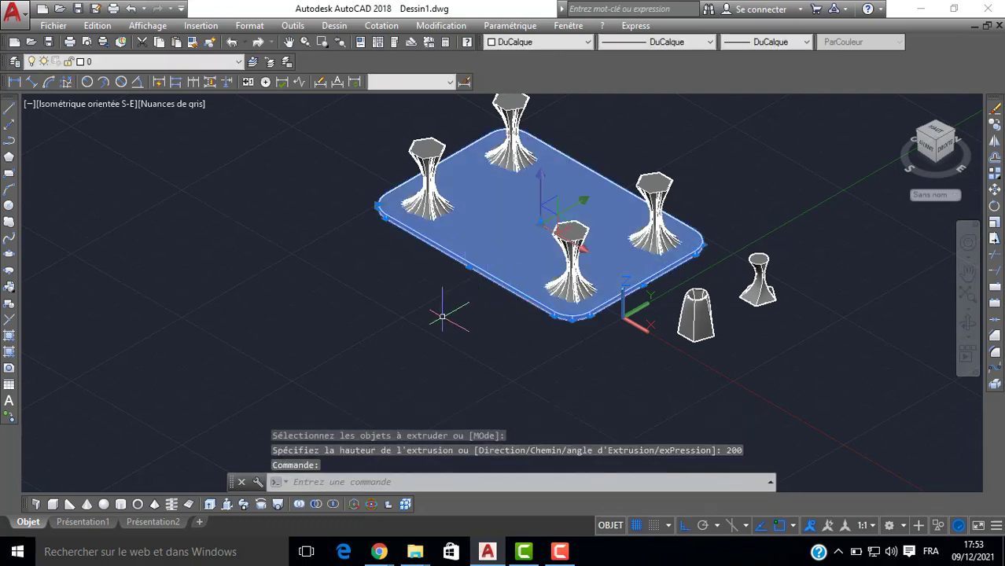
text(D)
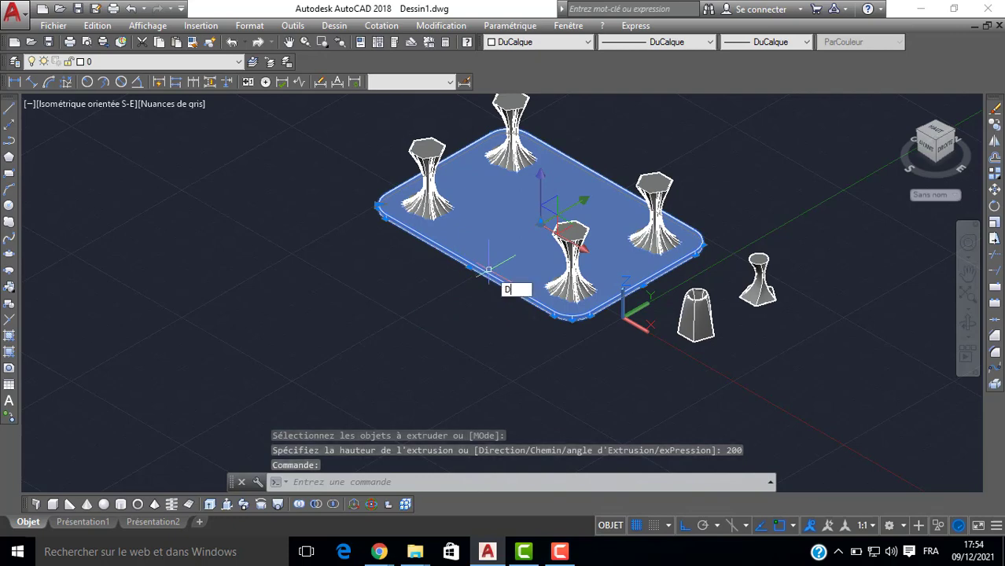
text(P)
key(Return)
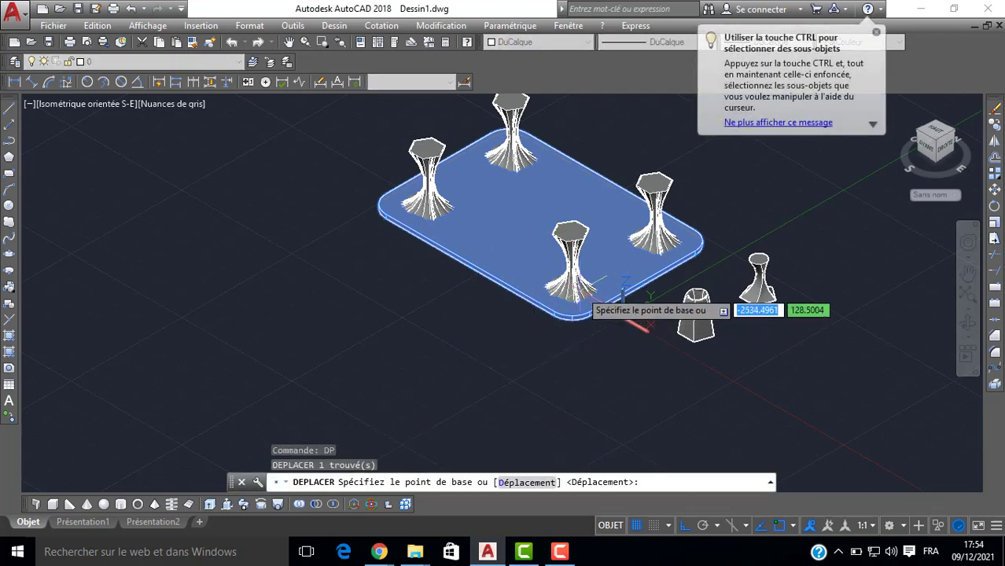
scroll(571, 299, up, 5)
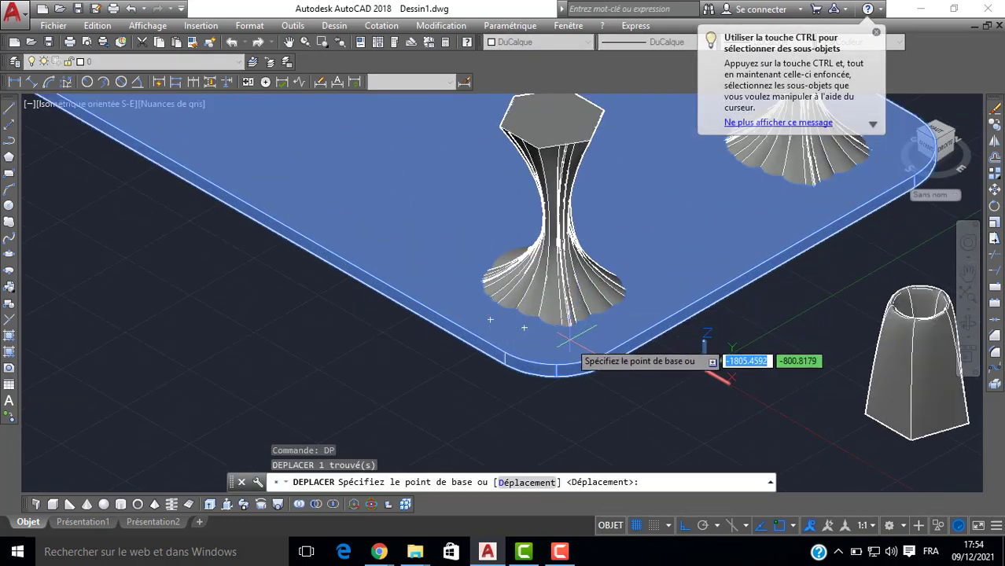
click(542, 372)
scroll(546, 330, down, 5)
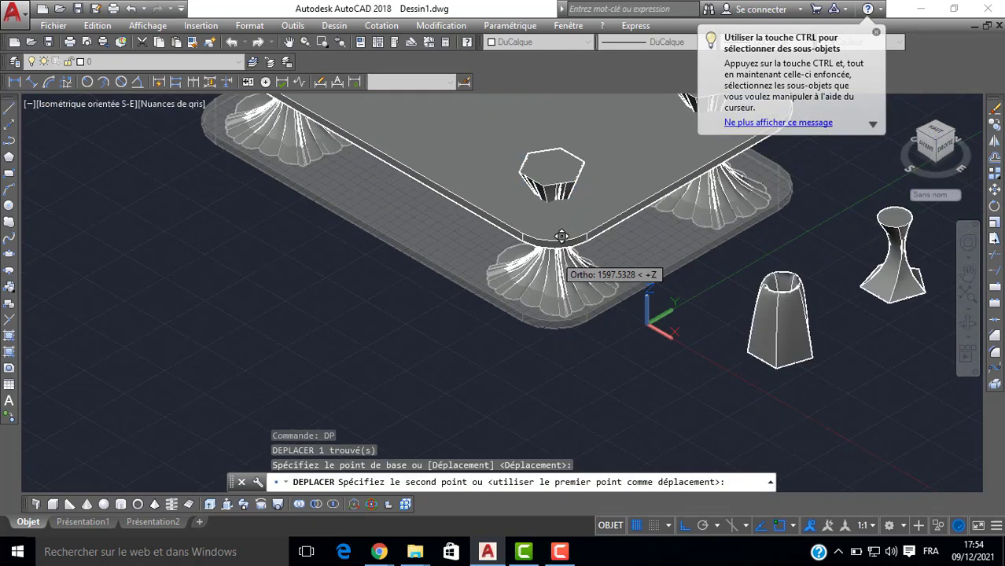
scroll(559, 214, up, 3)
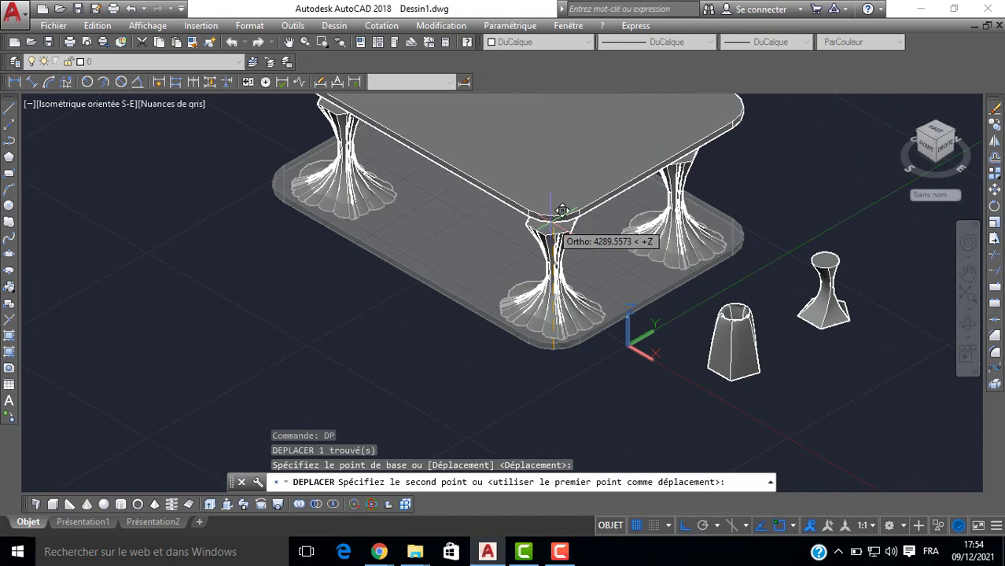
click(560, 214)
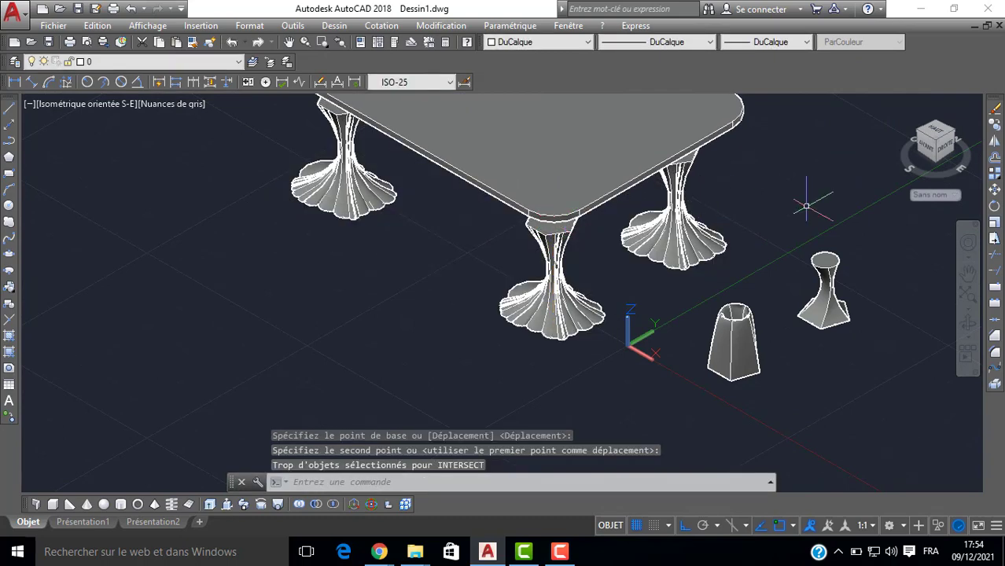
click(927, 149)
click(488, 245)
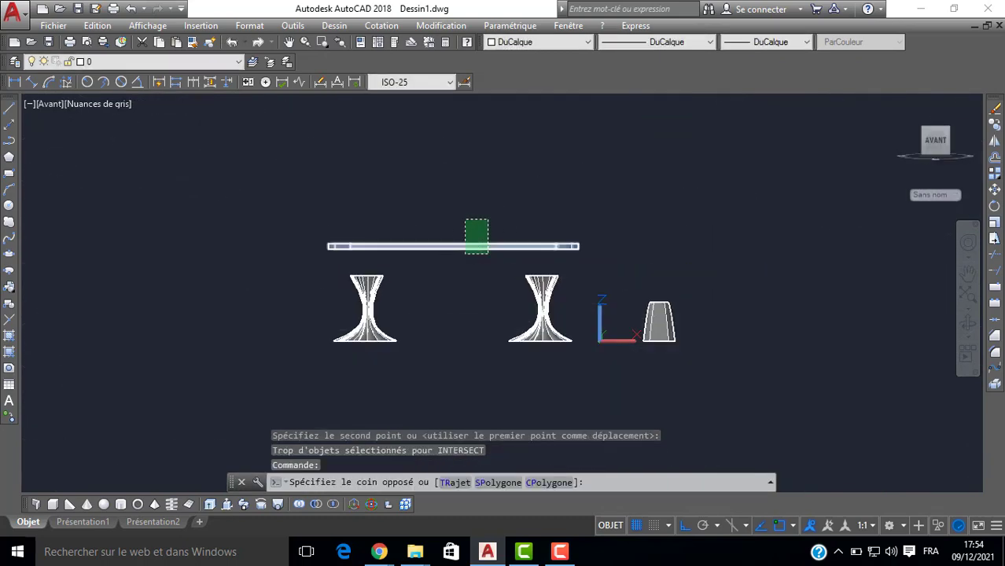
click(464, 217)
scroll(486, 266, up, 4)
text(P)
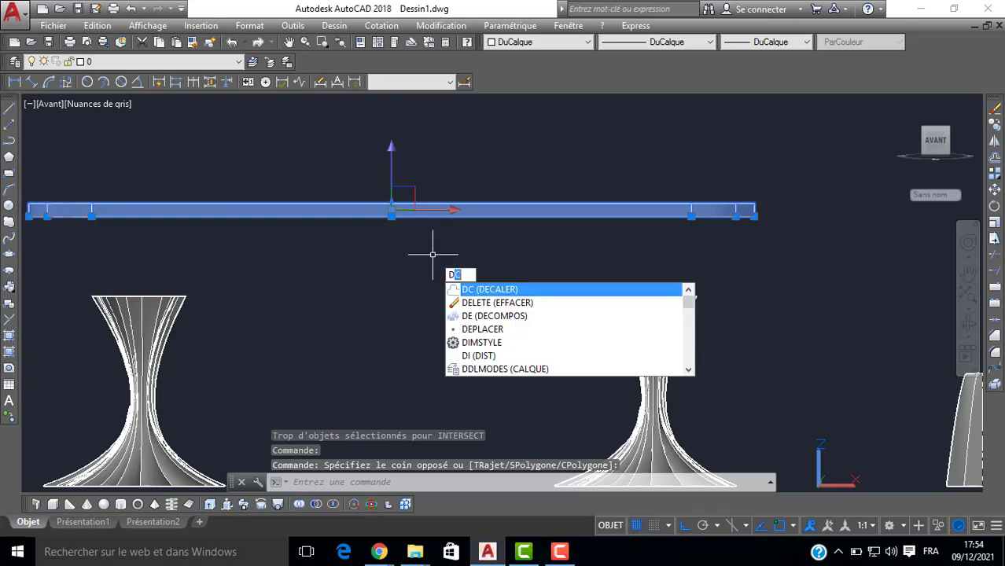
key(Return)
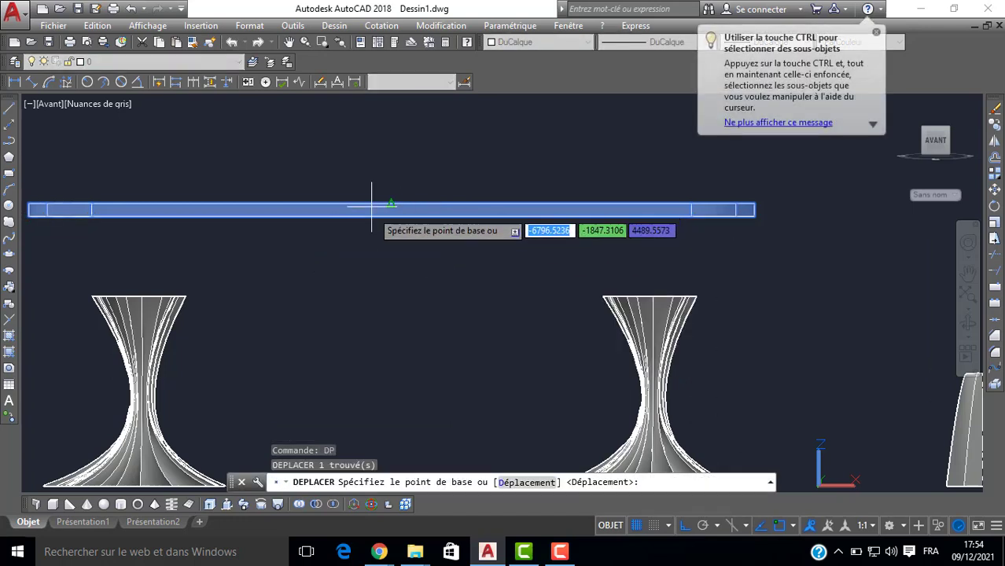
click(411, 255)
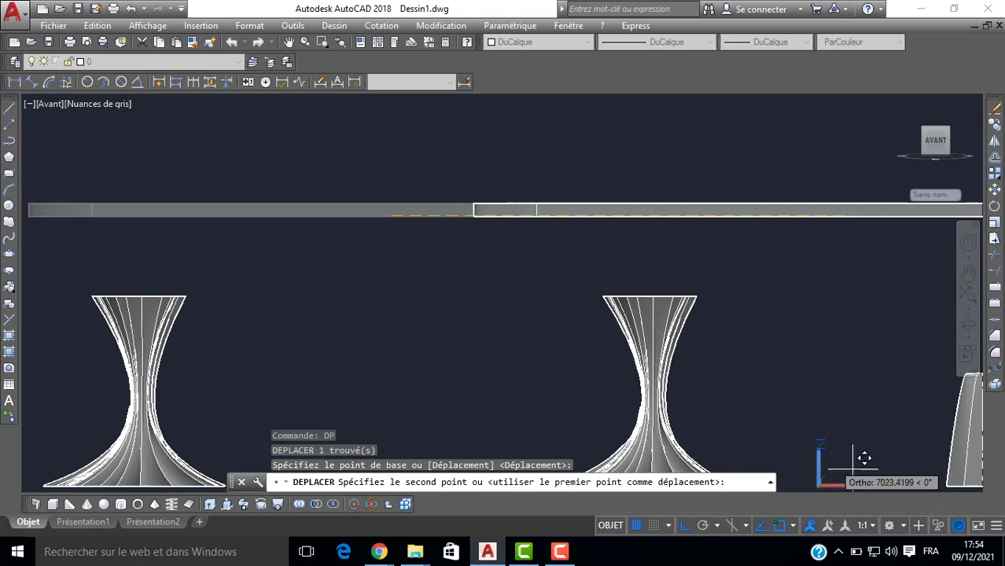
key(Escape)
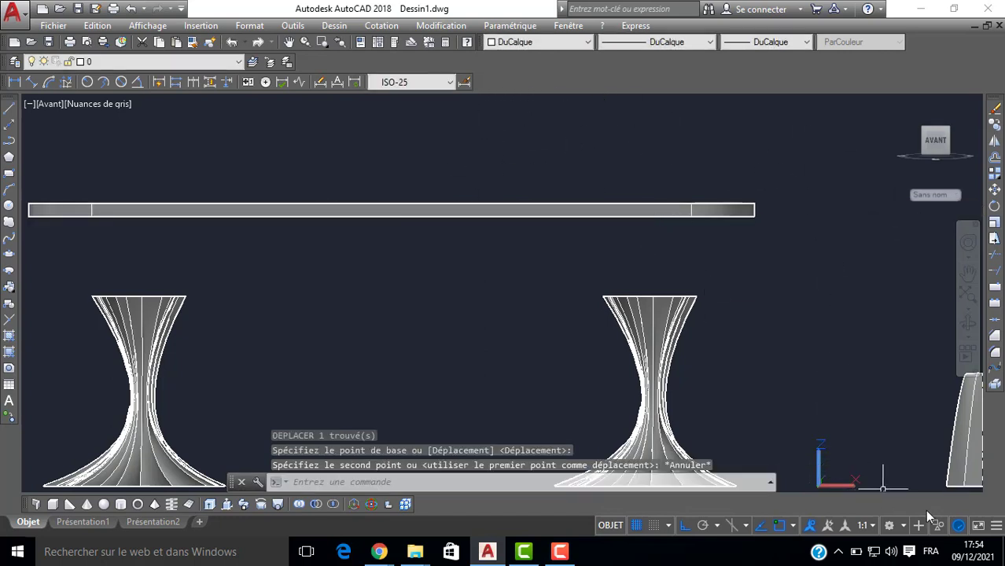
Switch to the Modélisation 3D workspace and set the coordinate system to Avant.
click(889, 525)
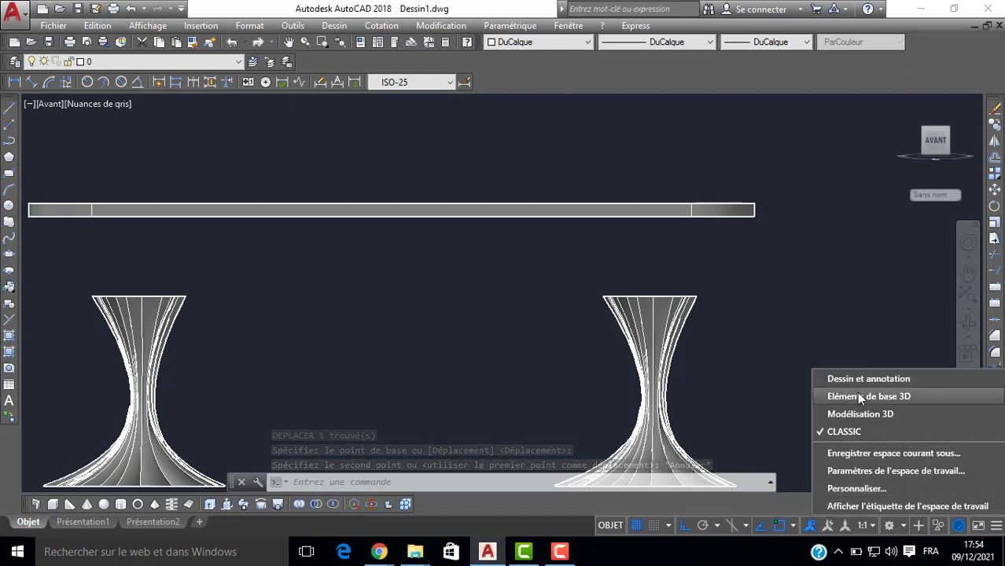
click(853, 415)
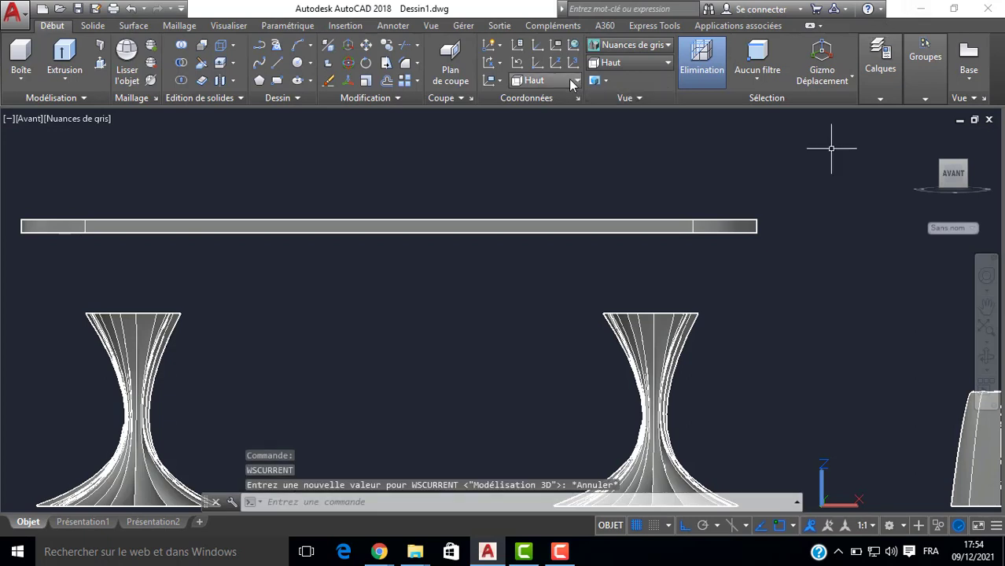
click(568, 79)
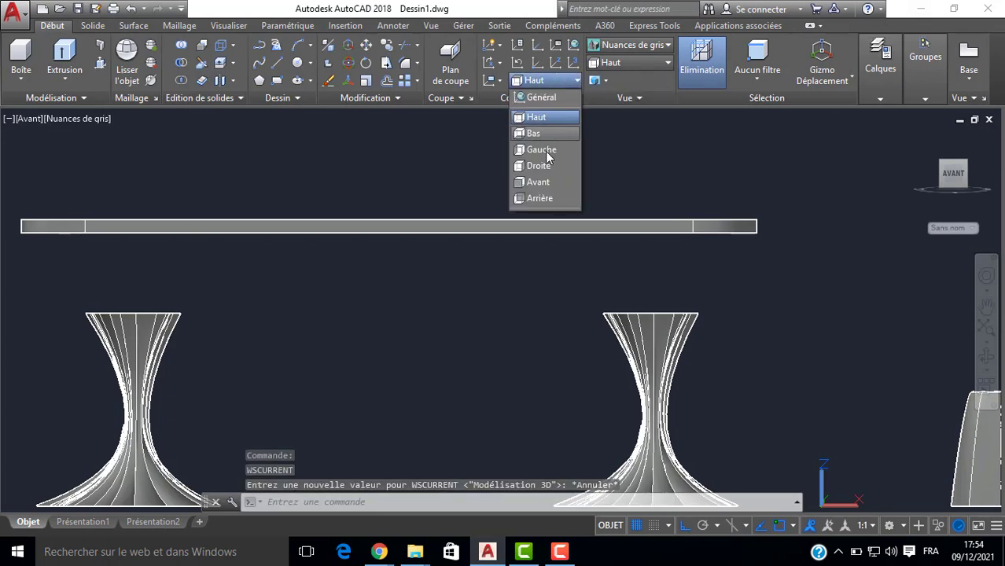
click(535, 183)
Move the rounded slab straight down by about 1406 units with Ortho, onto the tops of the four legs.
click(532, 182)
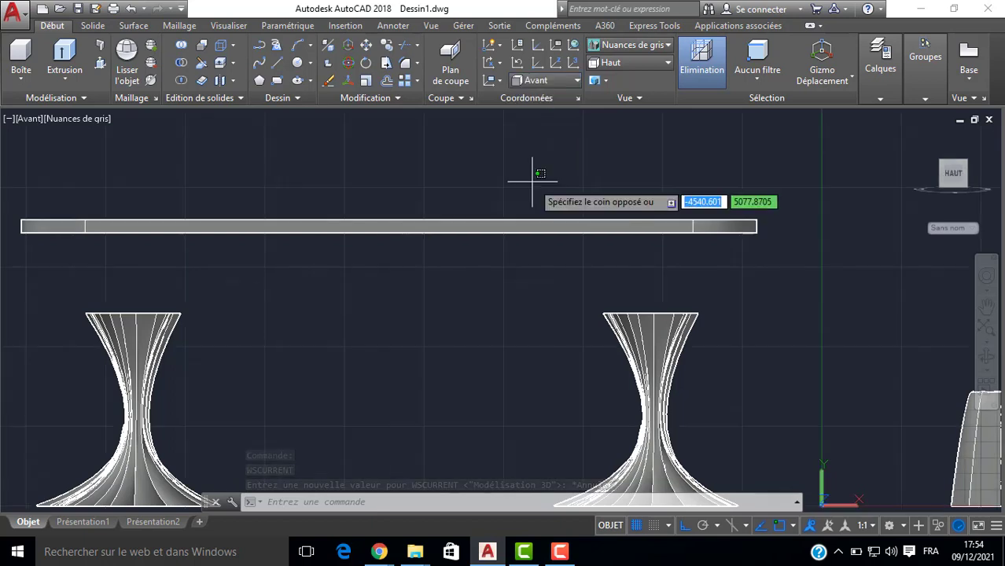
click(460, 245)
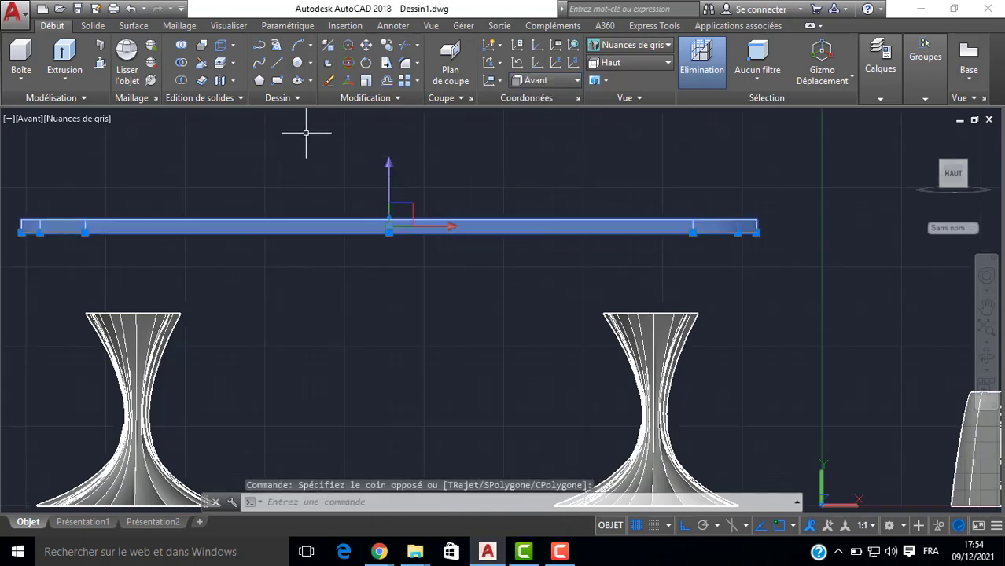
text(DP)
key(Return)
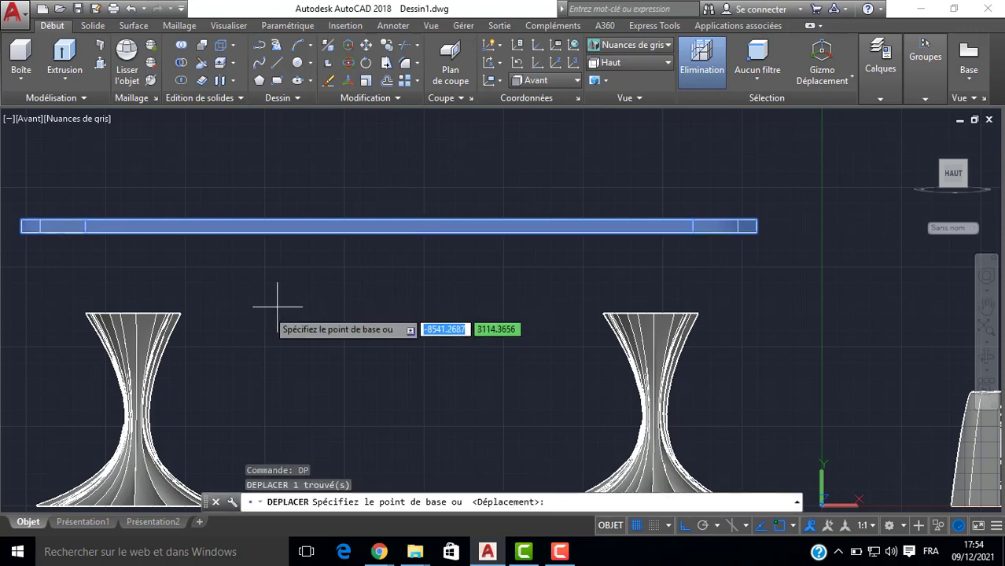
click(389, 229)
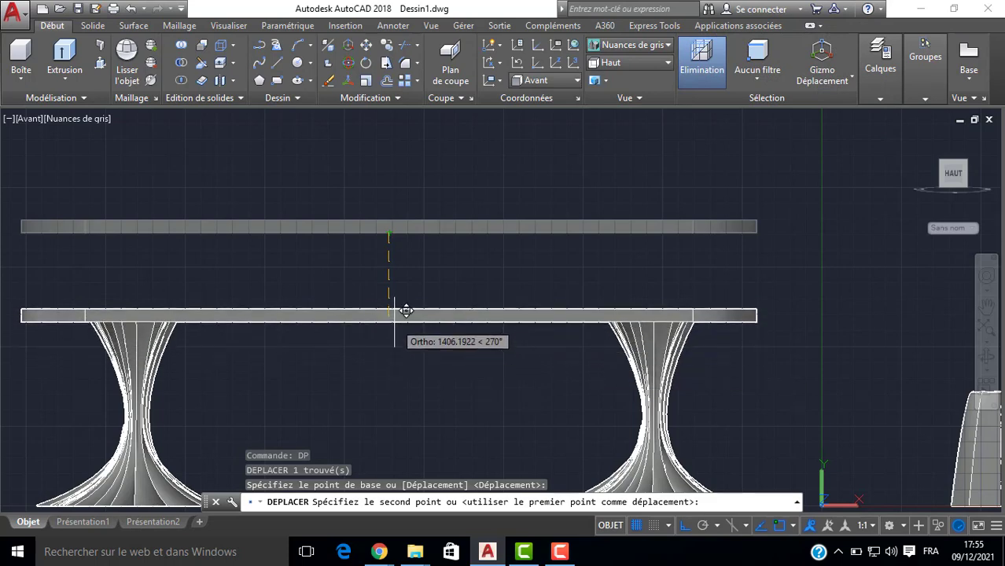
click(406, 311)
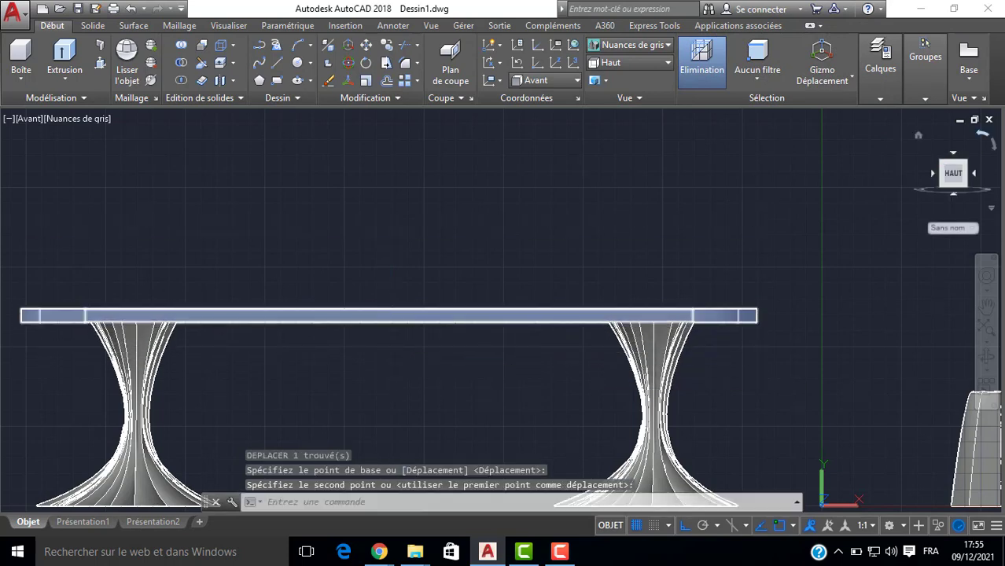
Set the coordinate system back to Haut and inspect the assembled table from the south-east isometric view and other angles.
click(968, 166)
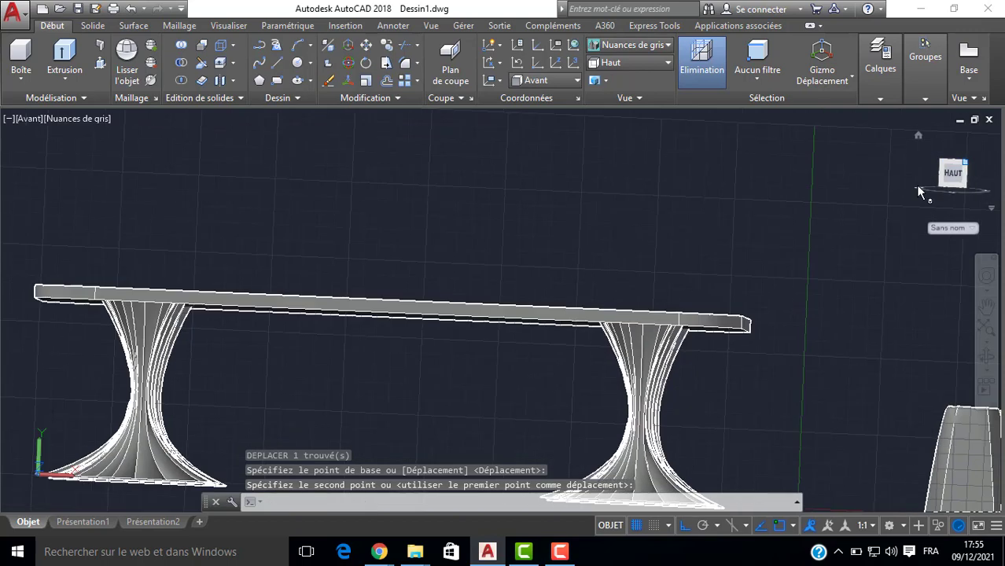
click(561, 81)
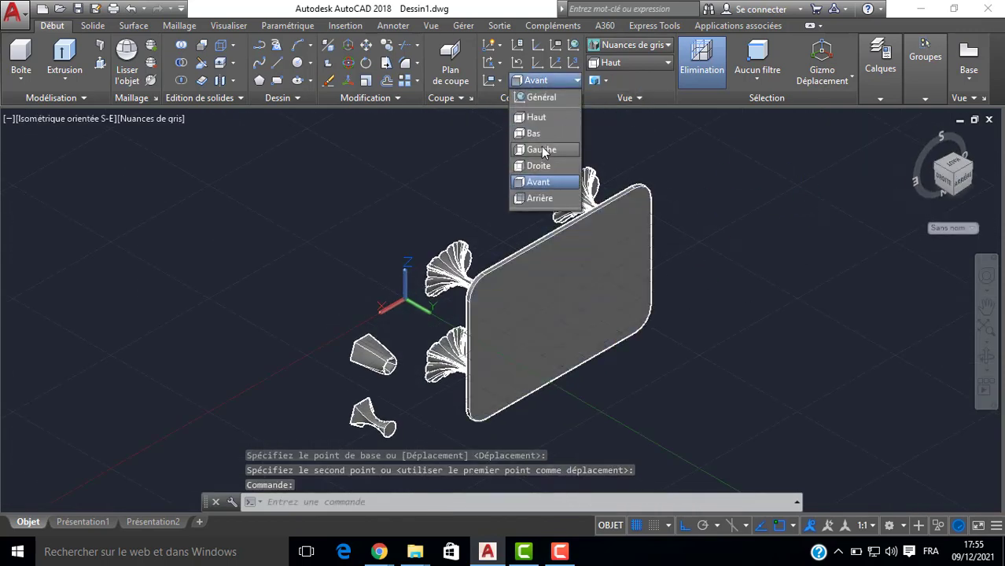
click(536, 118)
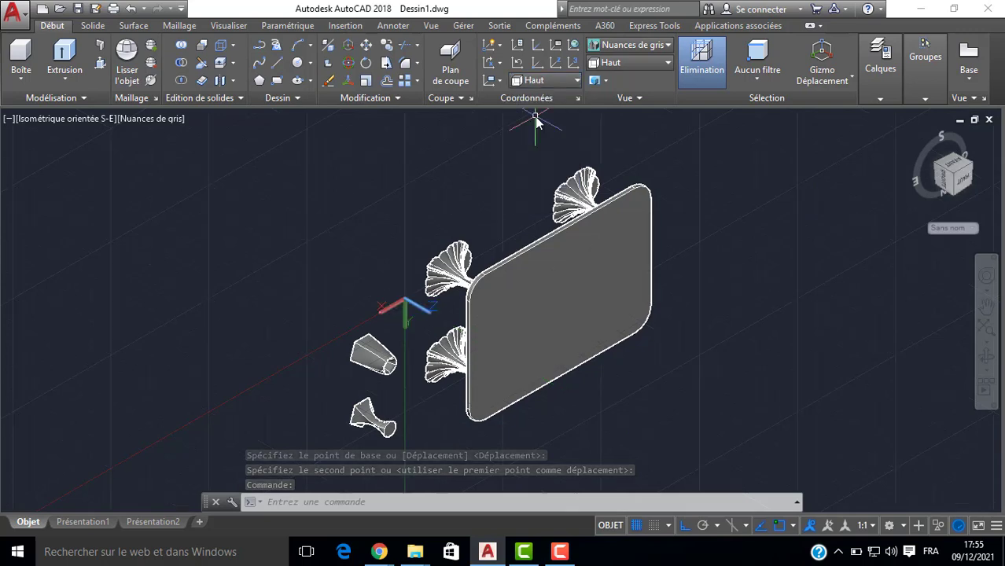
click(968, 181)
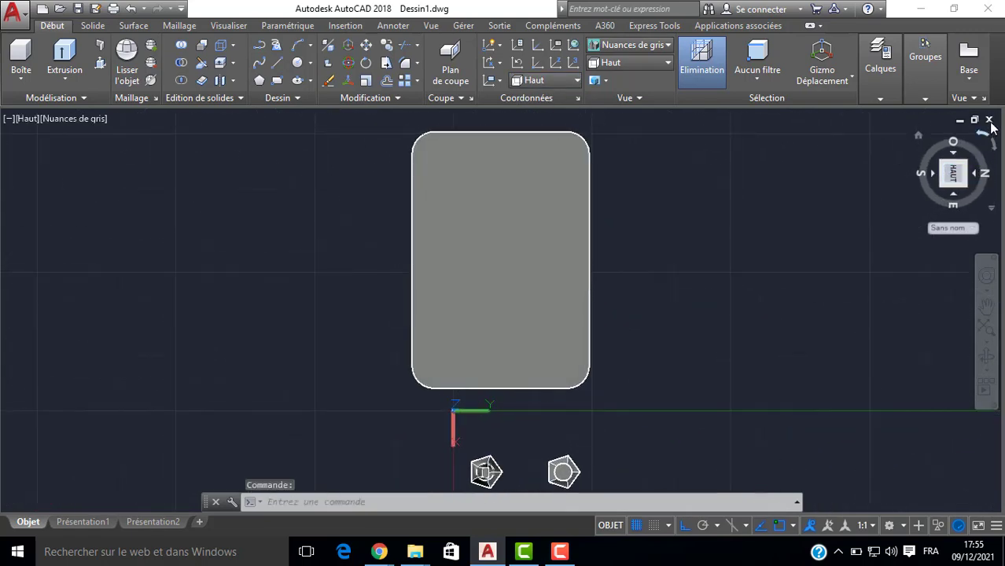
click(984, 138)
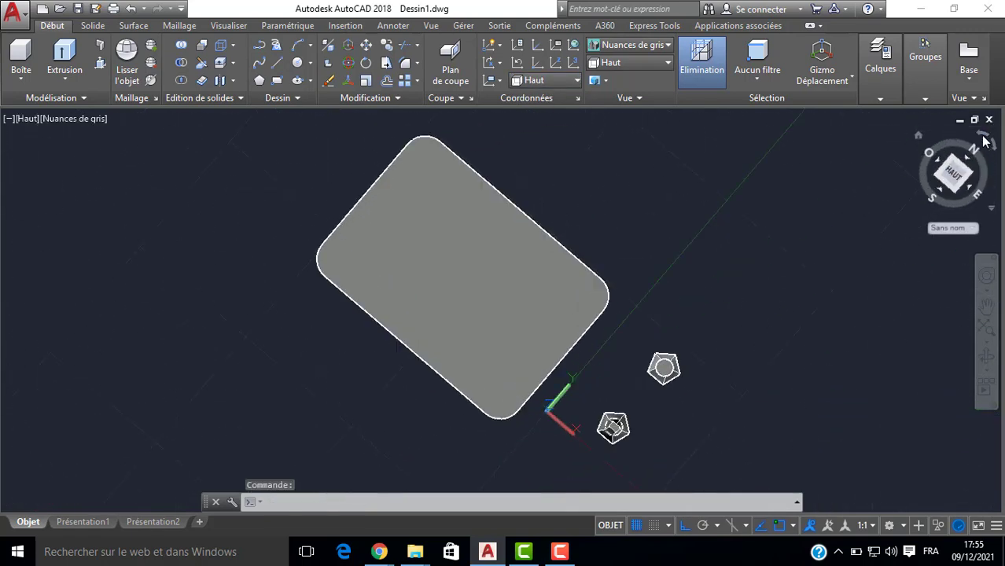
click(970, 192)
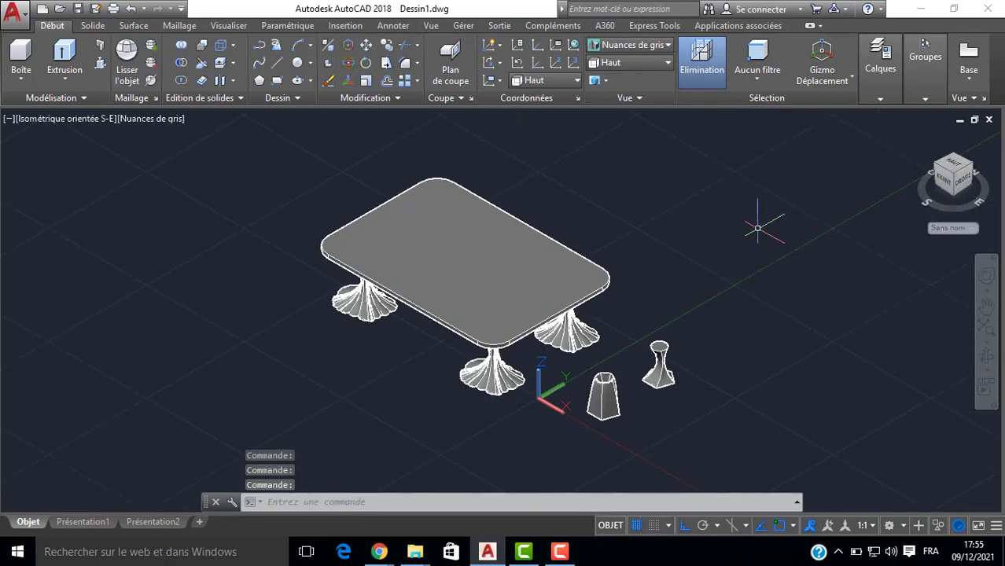
shift+middle_drag(503, 281, 508, 235)
scroll(429, 322, up, 3)
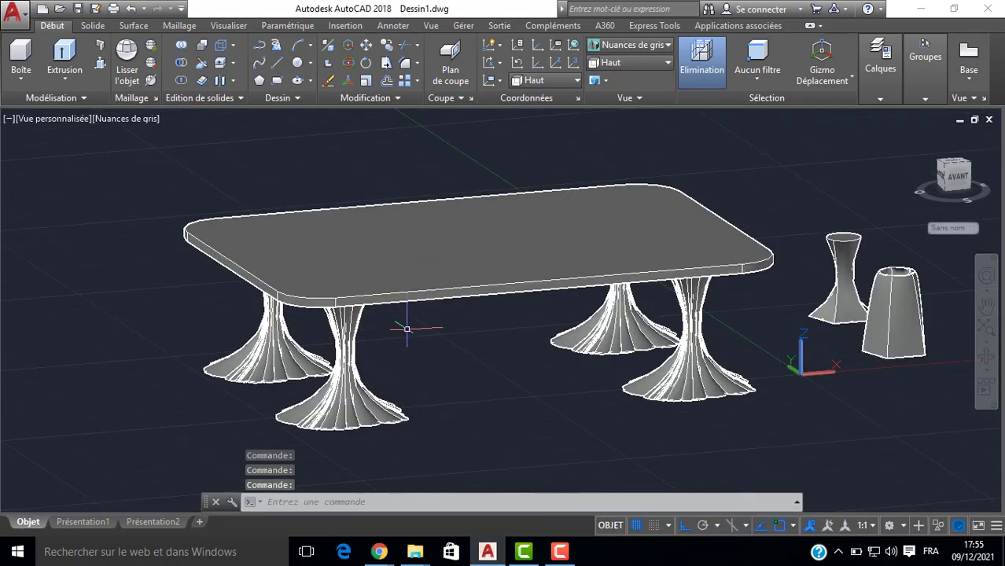
shift+middle_drag(471, 330, 537, 319)
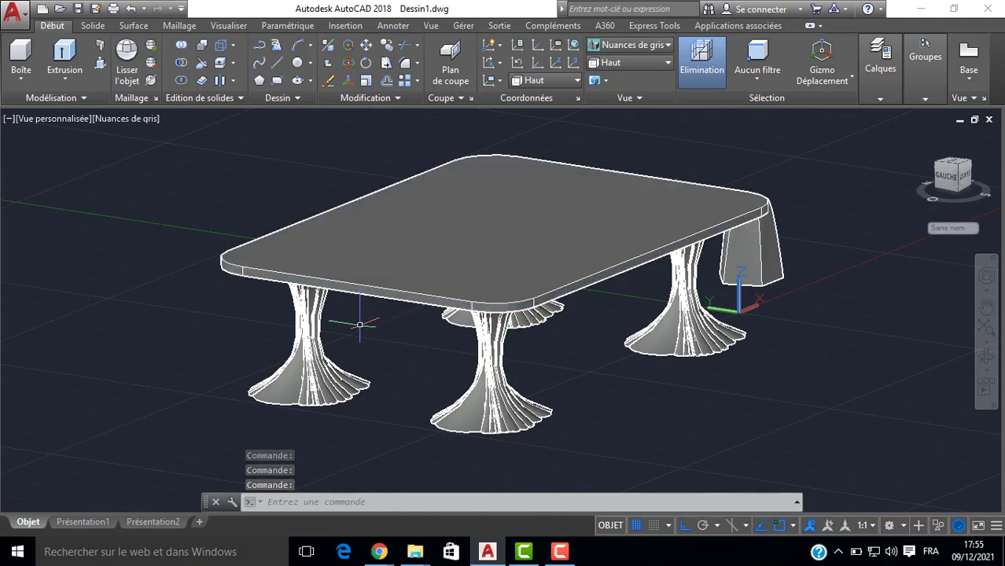
middle_drag(406, 317, 590, 281)
scroll(281, 254, down, 2)
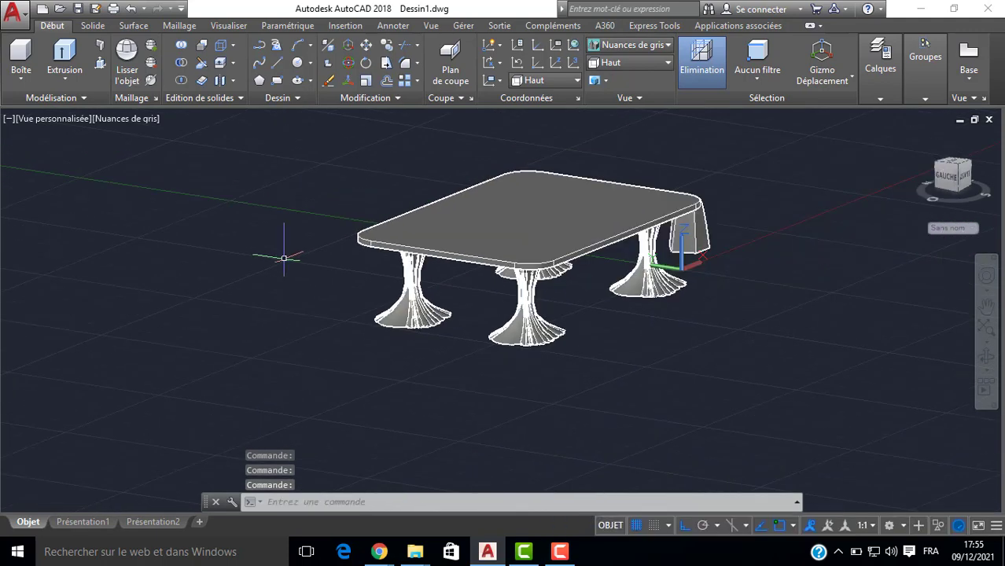
Draw a circle of radius about 1225 on the ground plane, in the empty area away from the table.
middle_drag(280, 254, 330, 252)
middle_drag(243, 203, 313, 208)
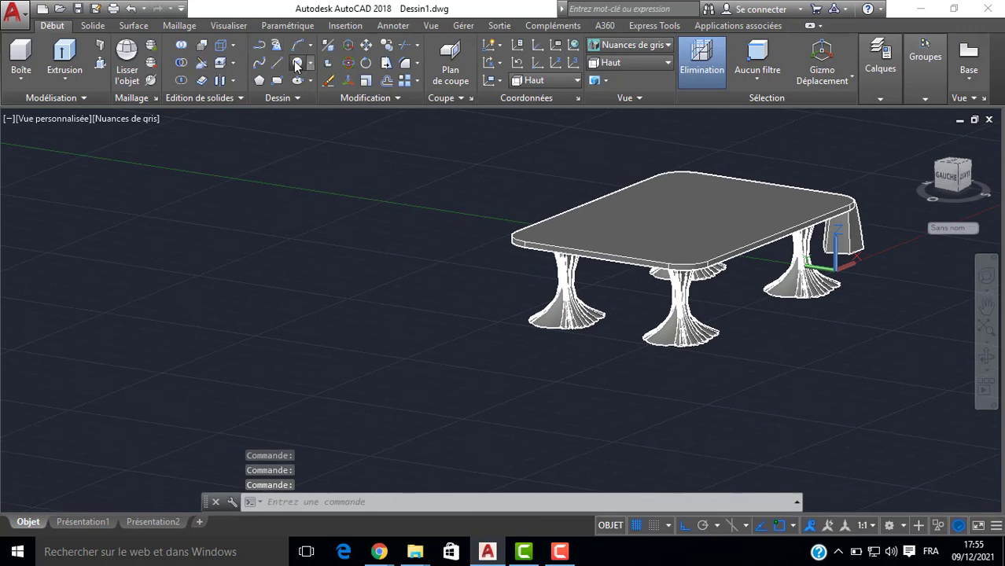
click(296, 65)
click(230, 277)
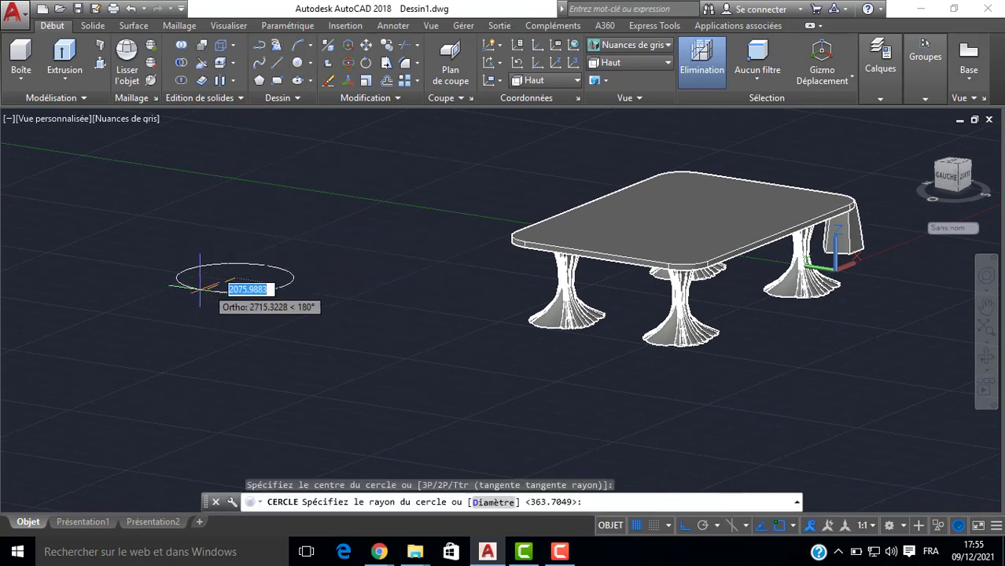
scroll(213, 275, up, 2)
click(213, 272)
scroll(213, 273, down, 3)
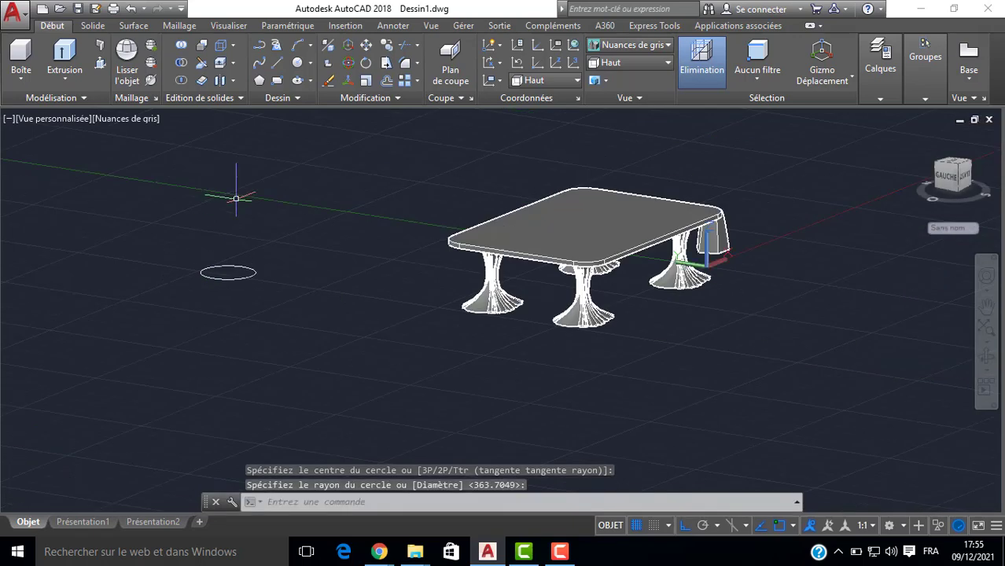
Turn Ortho off and draw a three-point arc in the Haut plane, starting from the circle's centre.
middle_drag(236, 198, 226, 275)
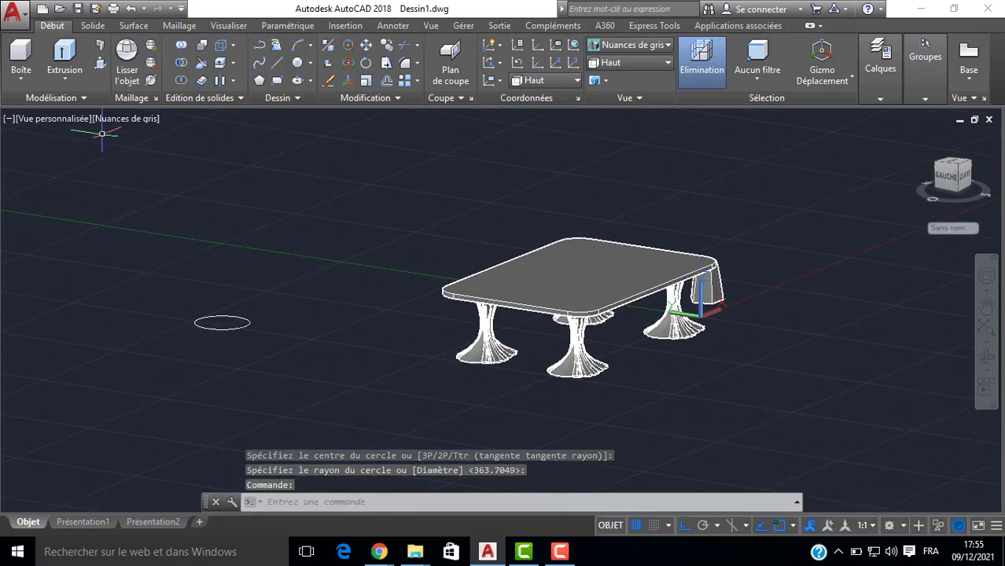
middle_drag(368, 260, 369, 273)
text(a)
key(Return)
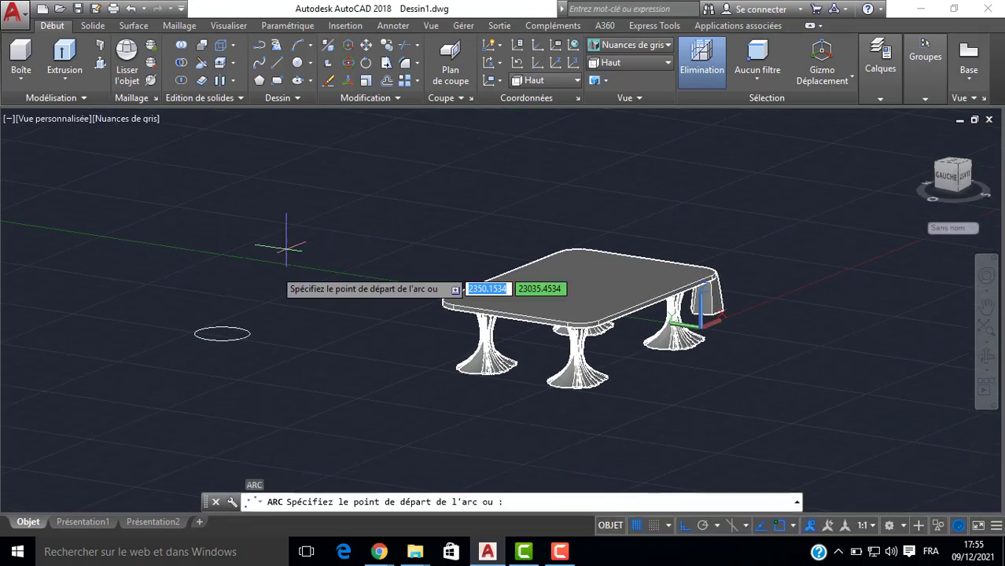
click(222, 333)
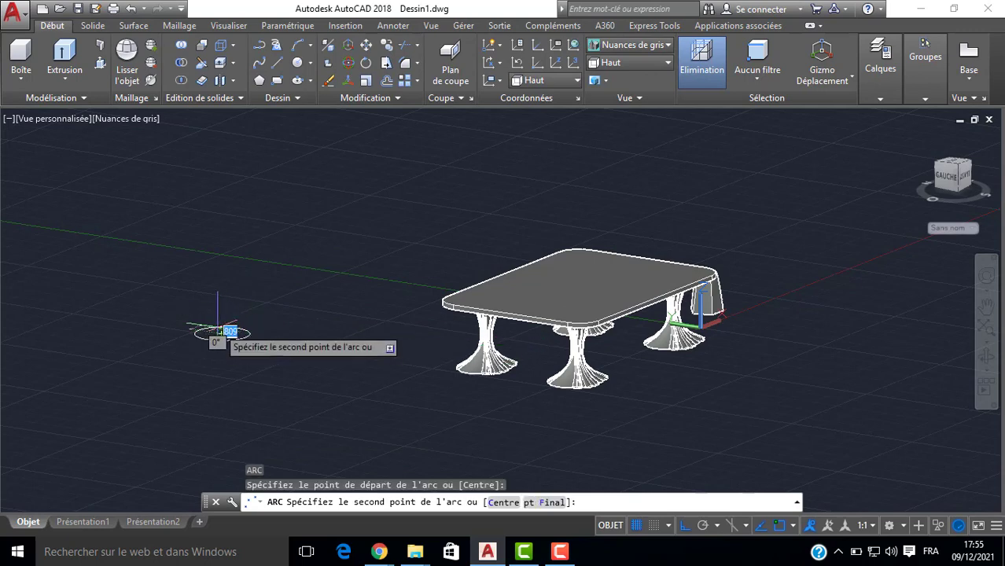
key(F8)
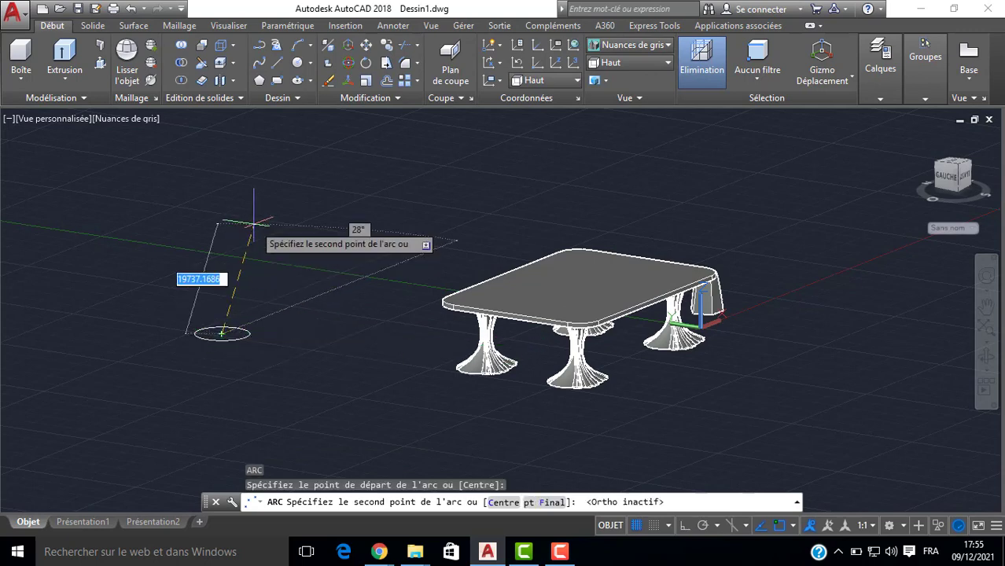
click(364, 165)
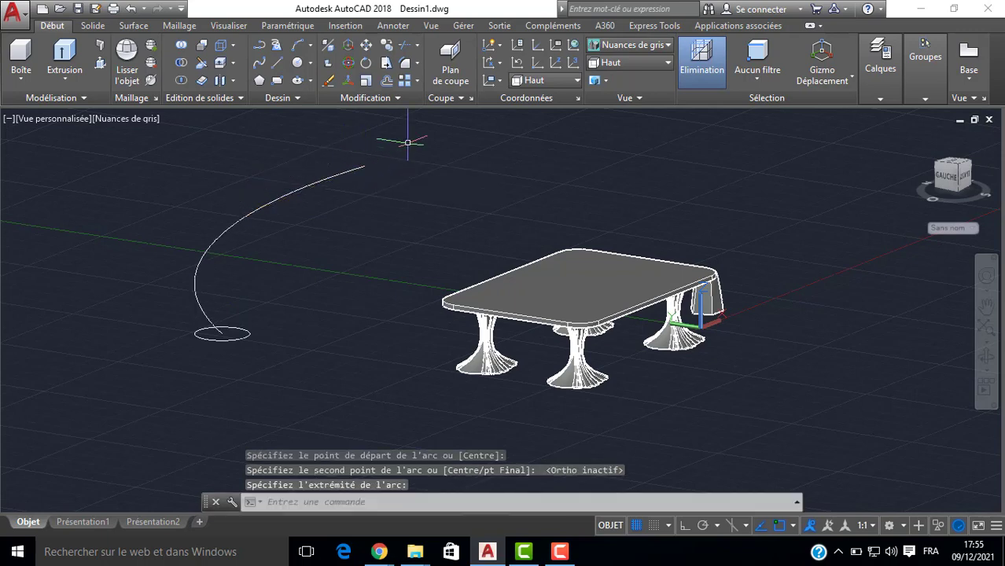
text(C)
key(Return)
click(364, 165)
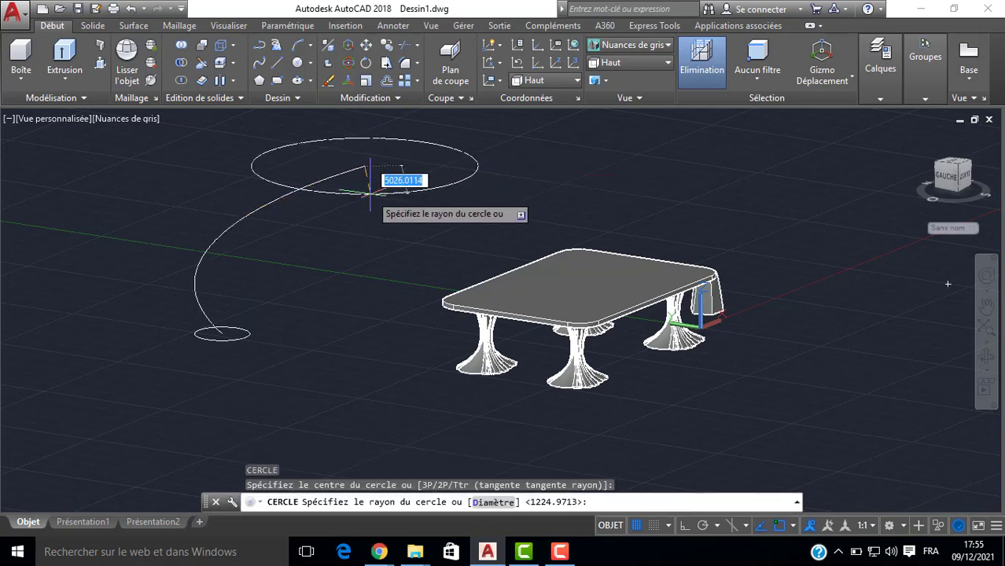
key(Escape)
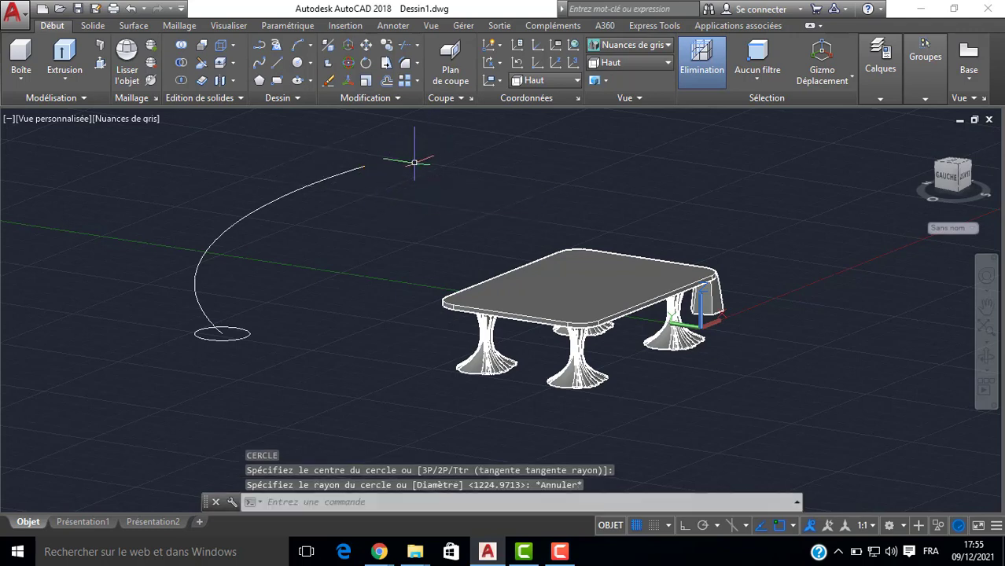
Set the coordinate system to Gauche and draw a three-point arc rising from the circle's centre and curving away from the table.
shift+middle_drag(284, 298, 318, 287)
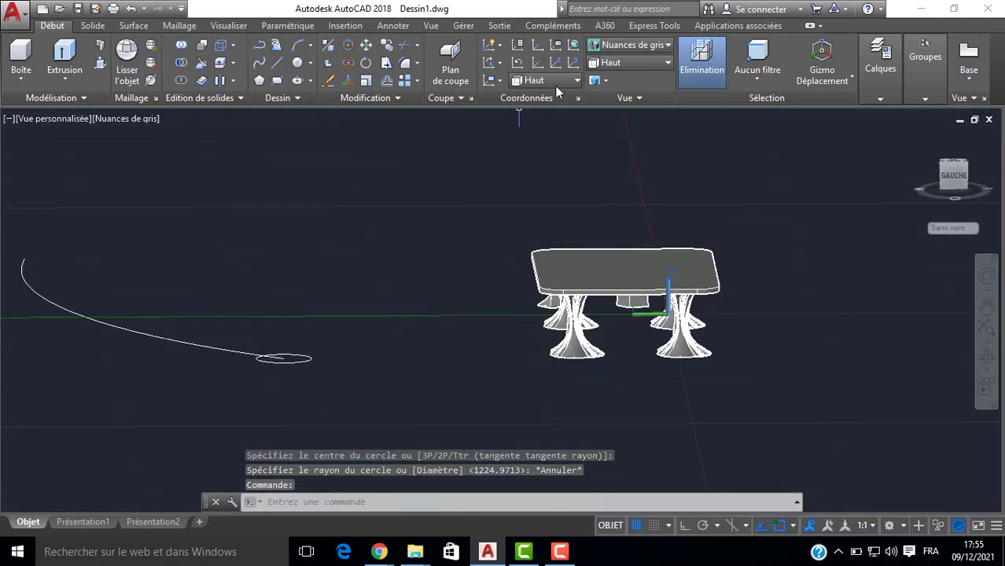
click(546, 81)
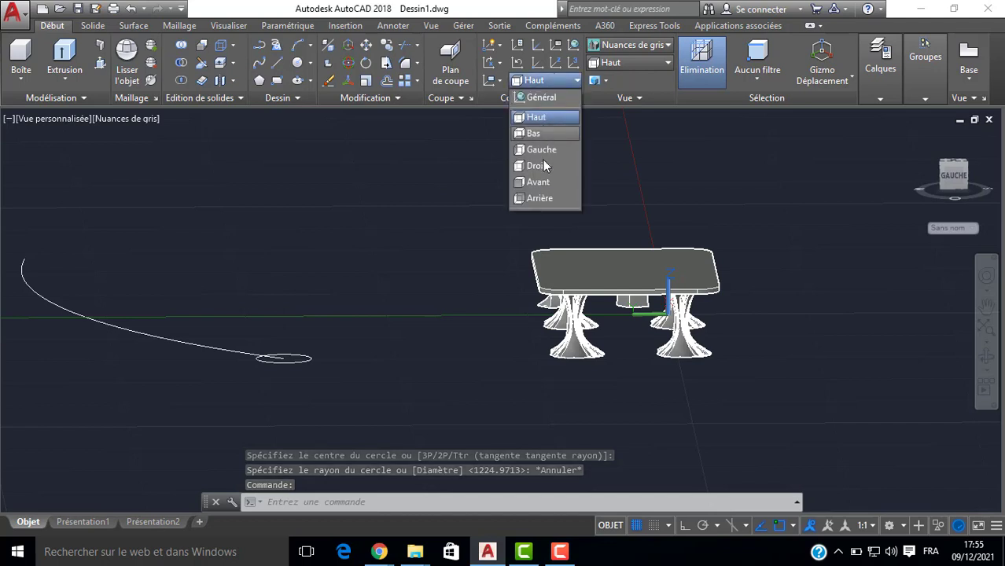
click(541, 150)
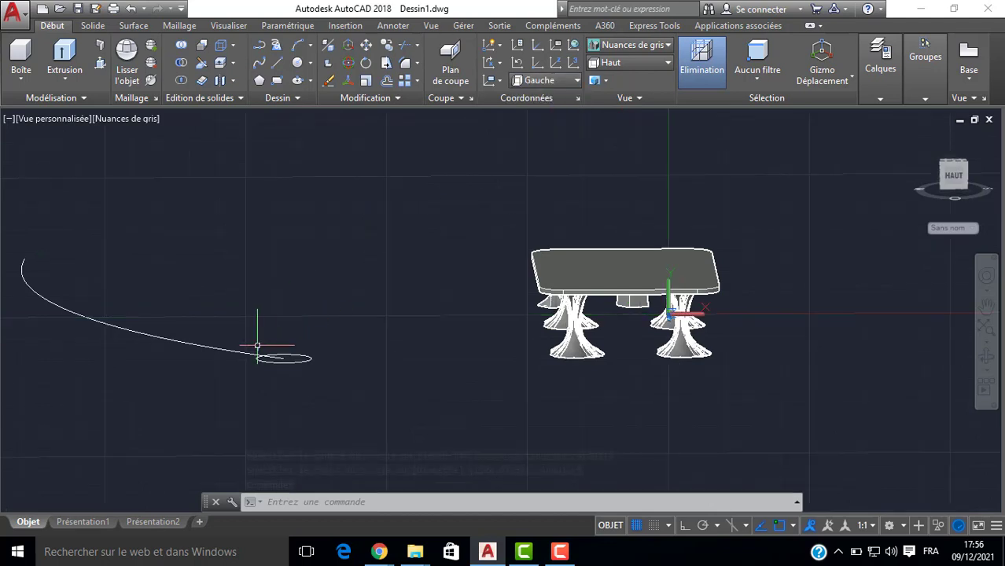
text(a)
key(Return)
click(282, 358)
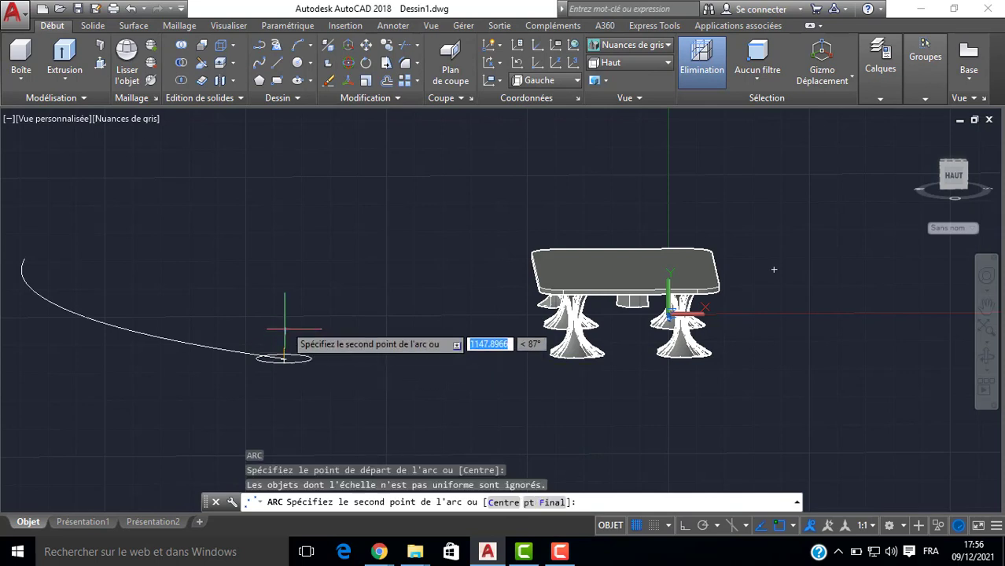
click(269, 203)
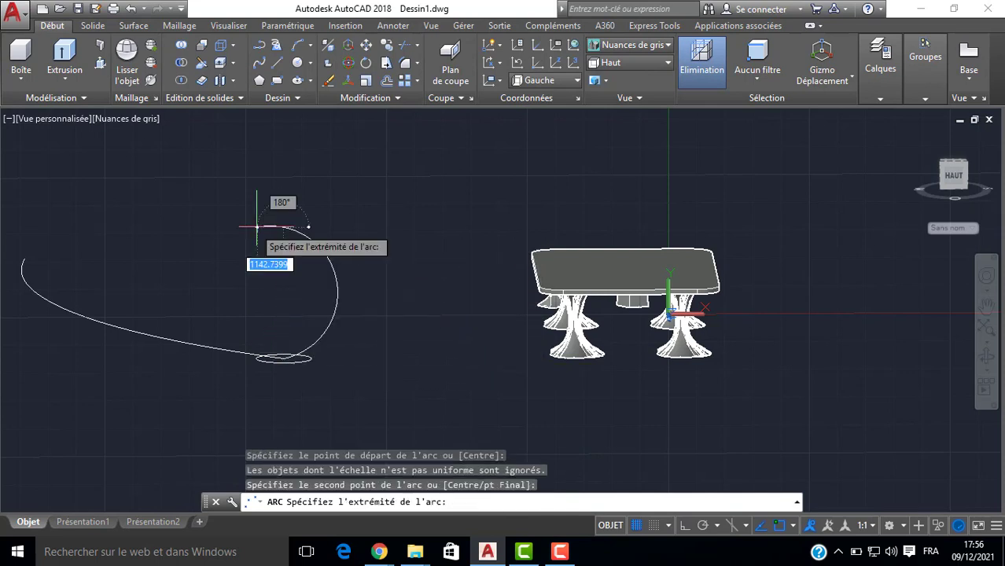
click(91, 185)
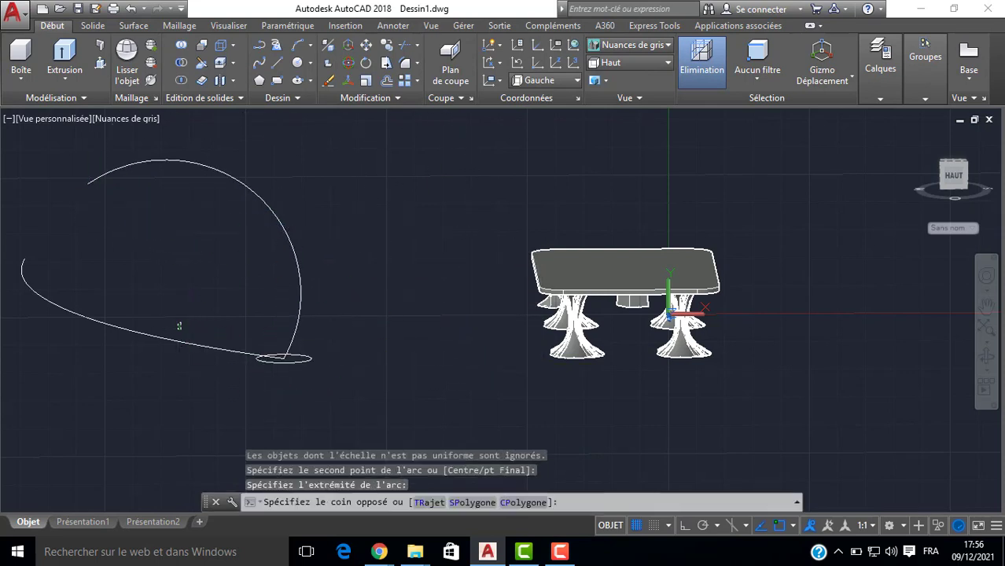
Delete the arc lying flat in the ground plane, keeping the upright arc, and orbit to check it above the circle.
click(144, 352)
click(180, 340)
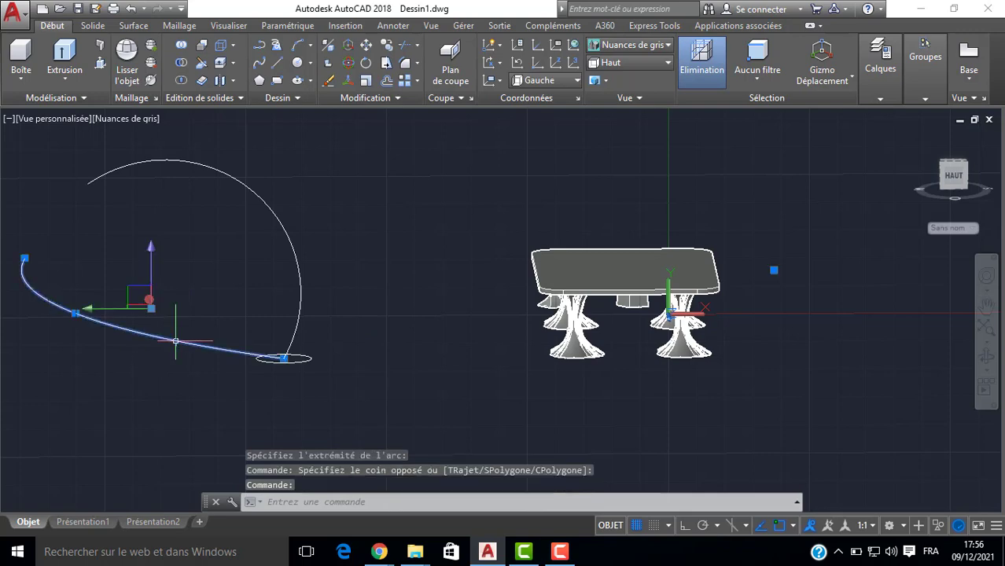
key(Delete)
shift+middle_drag(420, 342, 423, 448)
scroll(399, 408, down, 2)
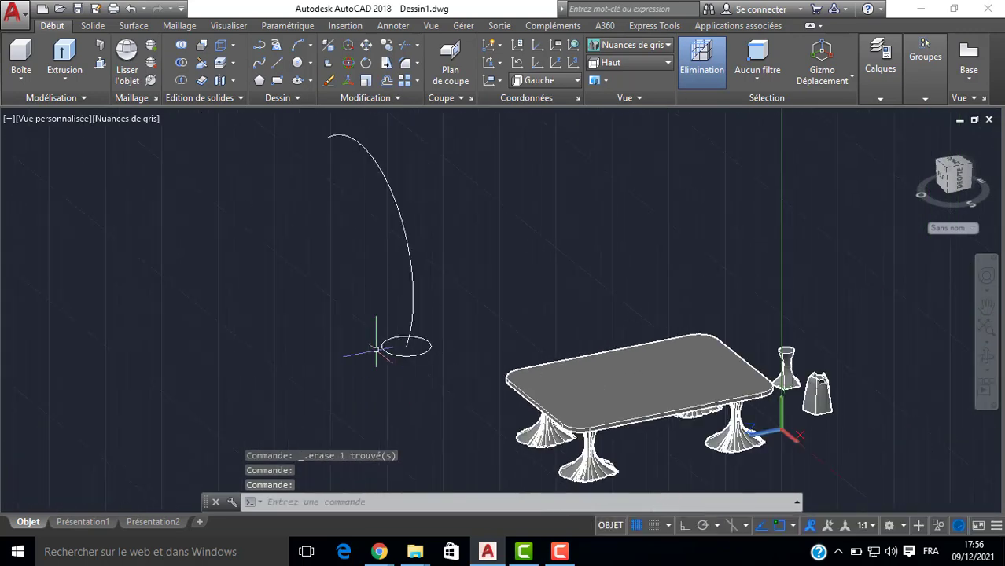
middle_drag(377, 349, 394, 384)
text(c)
key(Return)
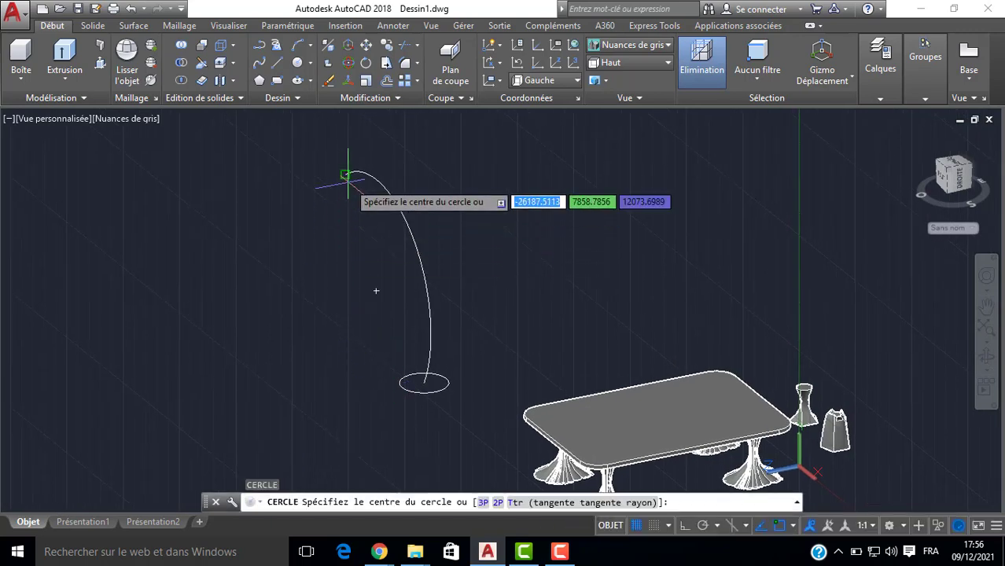
click(348, 171)
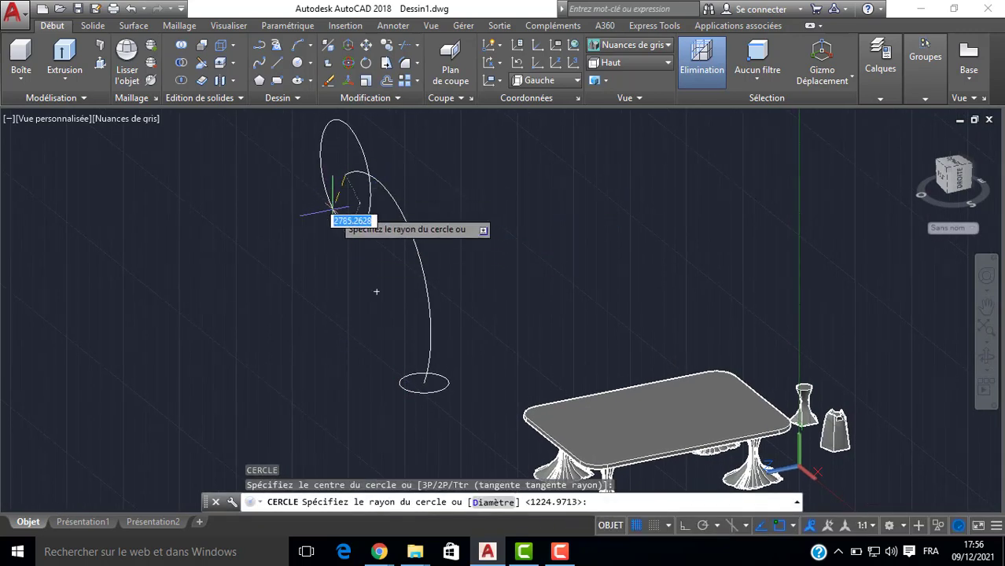
key(Escape)
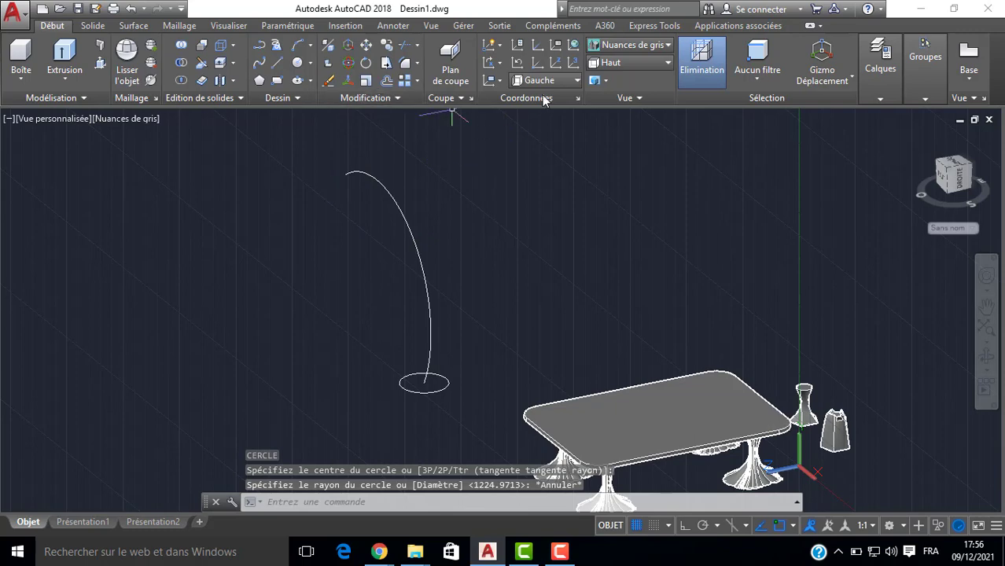
Set the coordinate system to Haut and draw a horizontal circle centred on the arc's upper end, larger than the base circle.
click(535, 82)
click(540, 128)
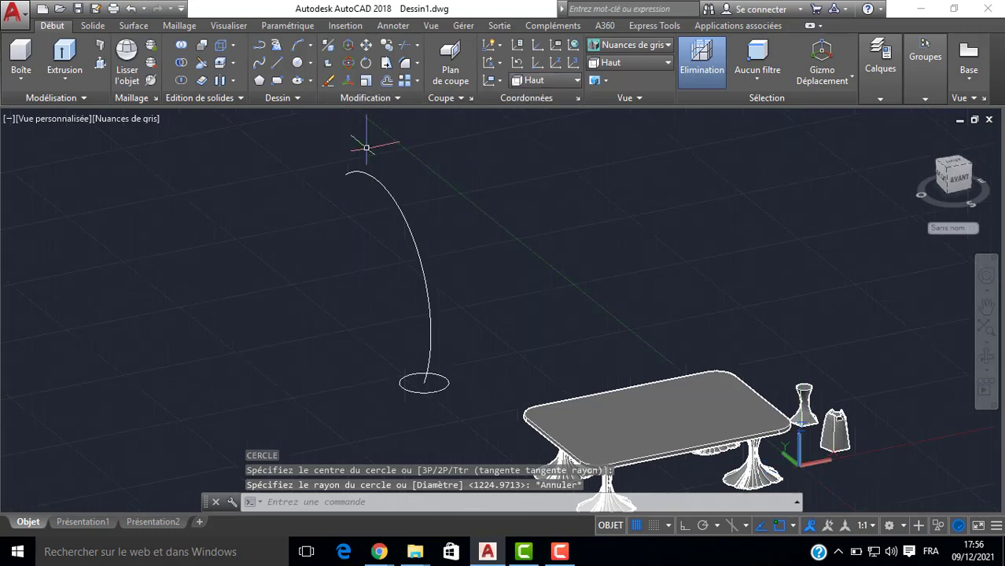
text(c)
key(Return)
click(347, 173)
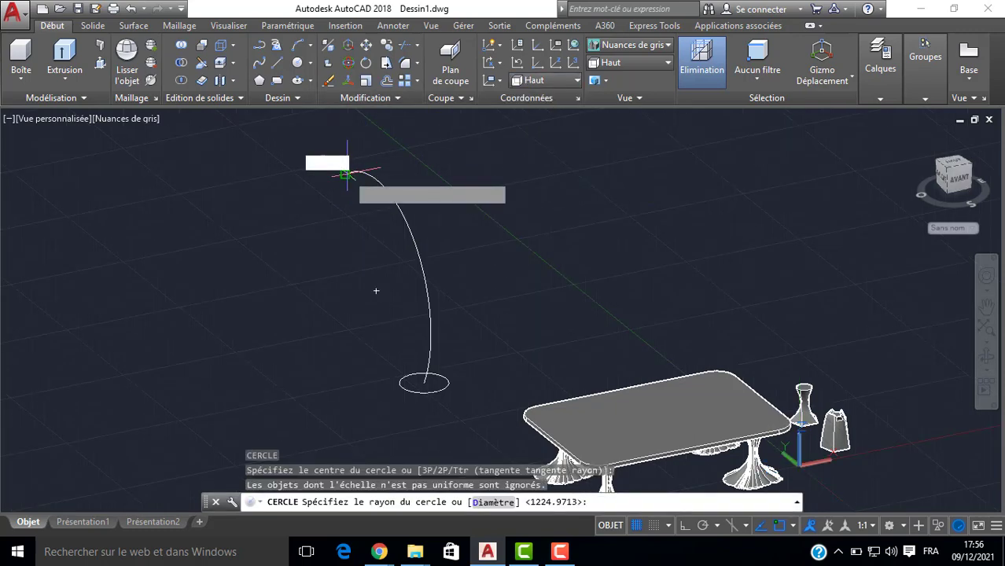
click(317, 188)
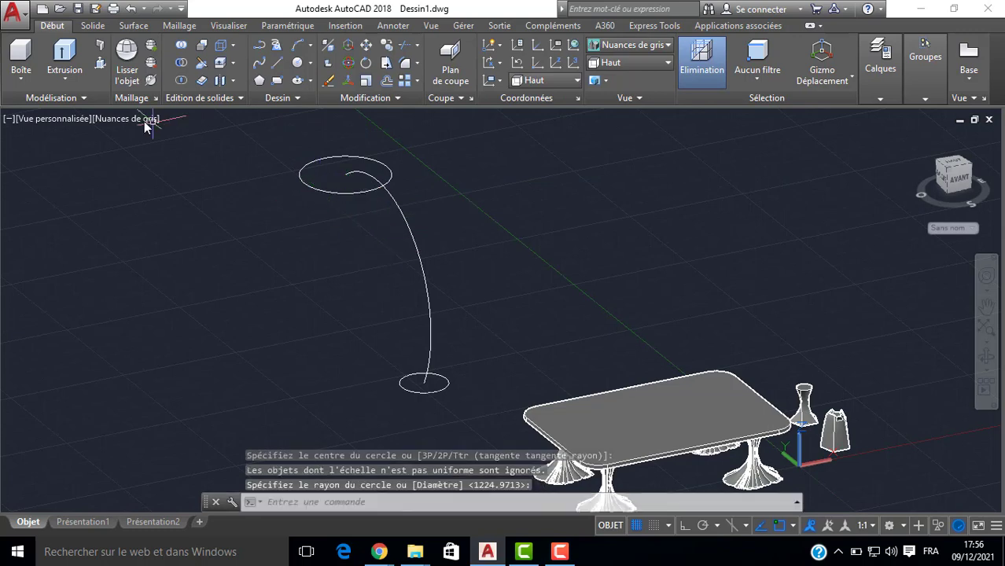
Try to loft using the base circle and the upright arc as cross sections.
click(69, 77)
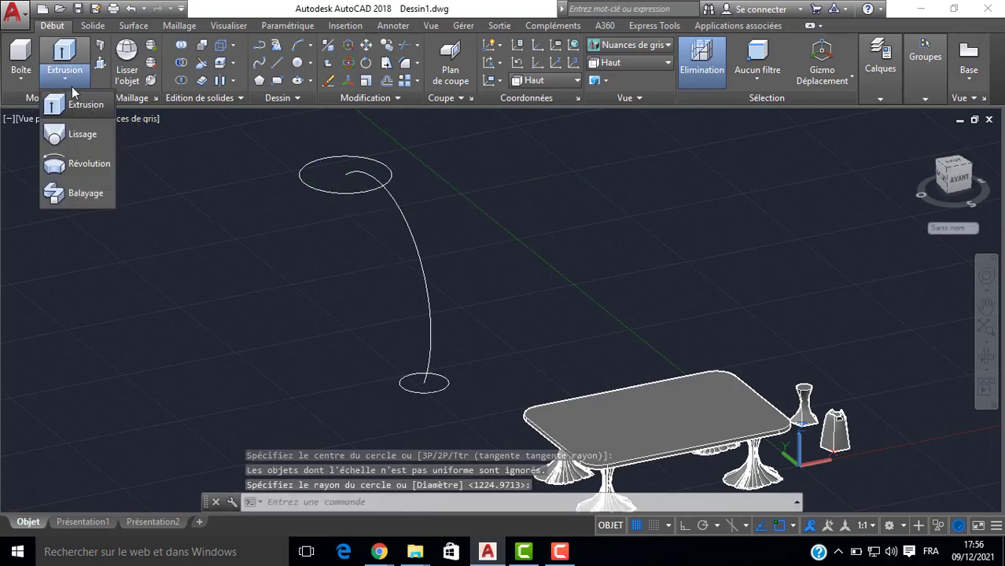
click(83, 135)
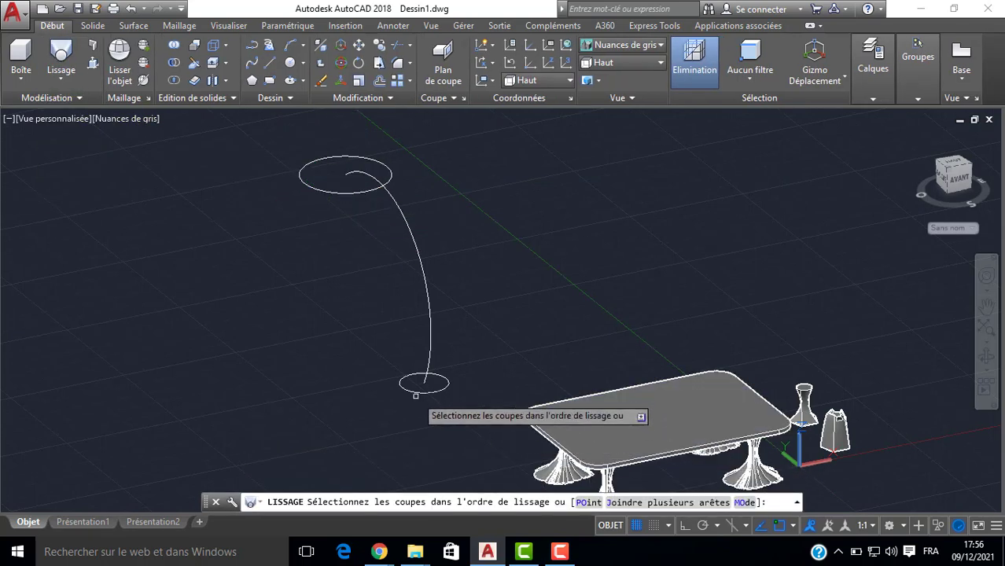
click(415, 394)
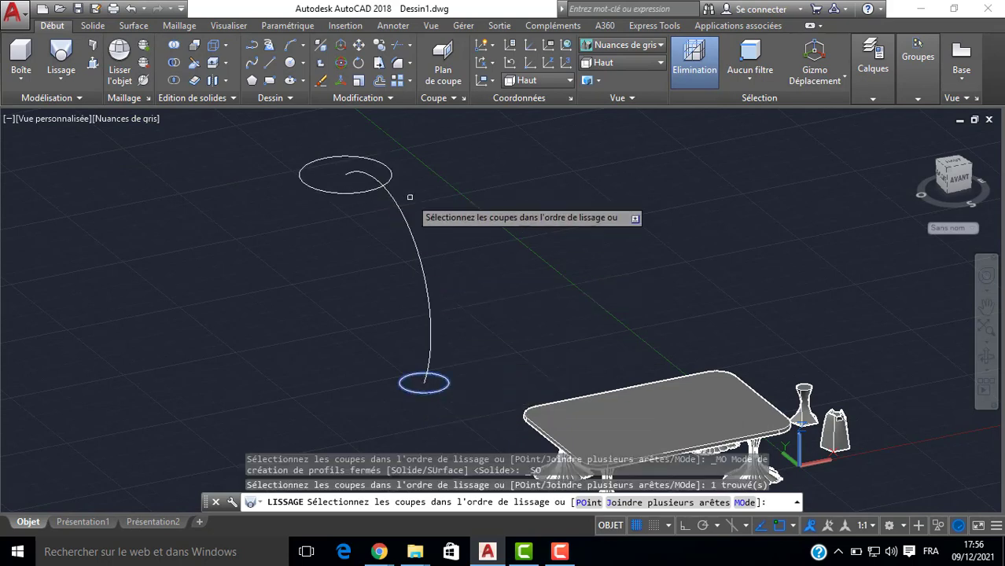
click(399, 212)
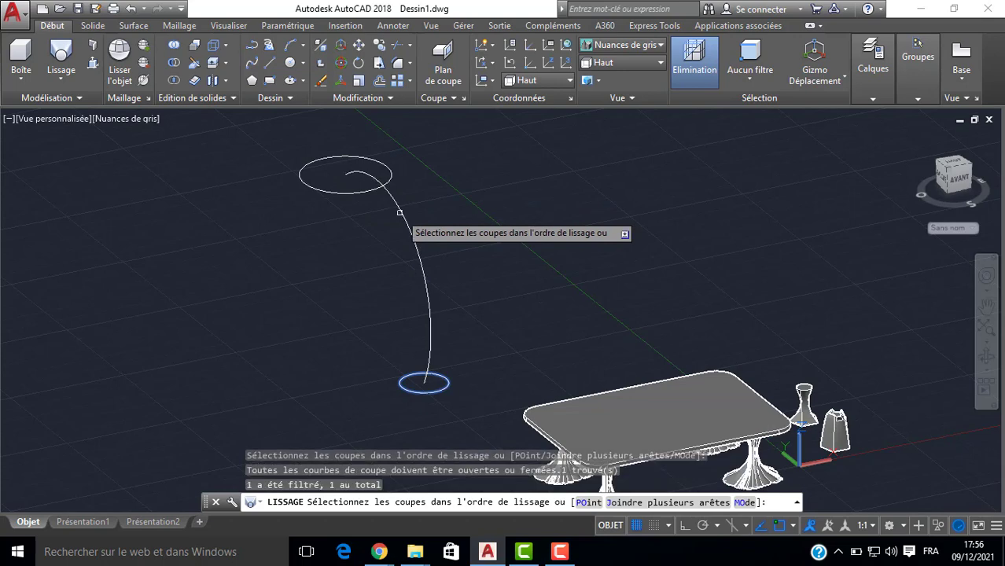
key(Return)
Loft a solid from the base circle to the upper circle, using the Chemin option with the upright arc as the path.
key(Return)
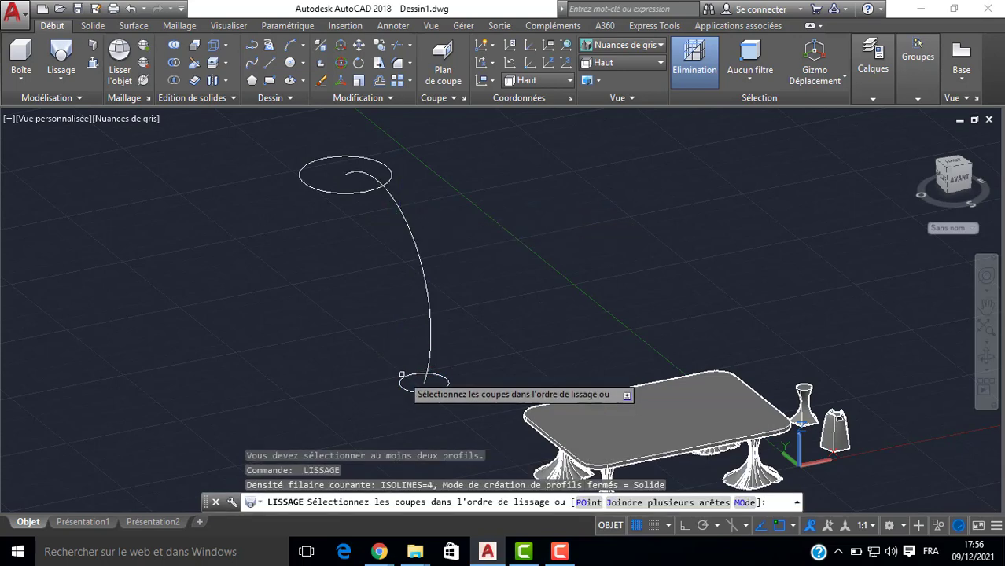
click(401, 376)
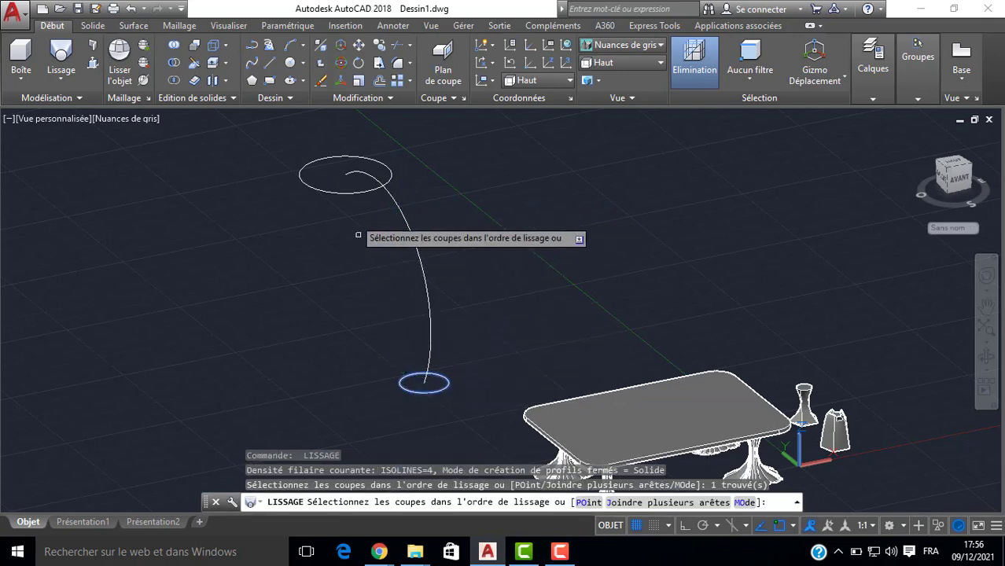
click(352, 192)
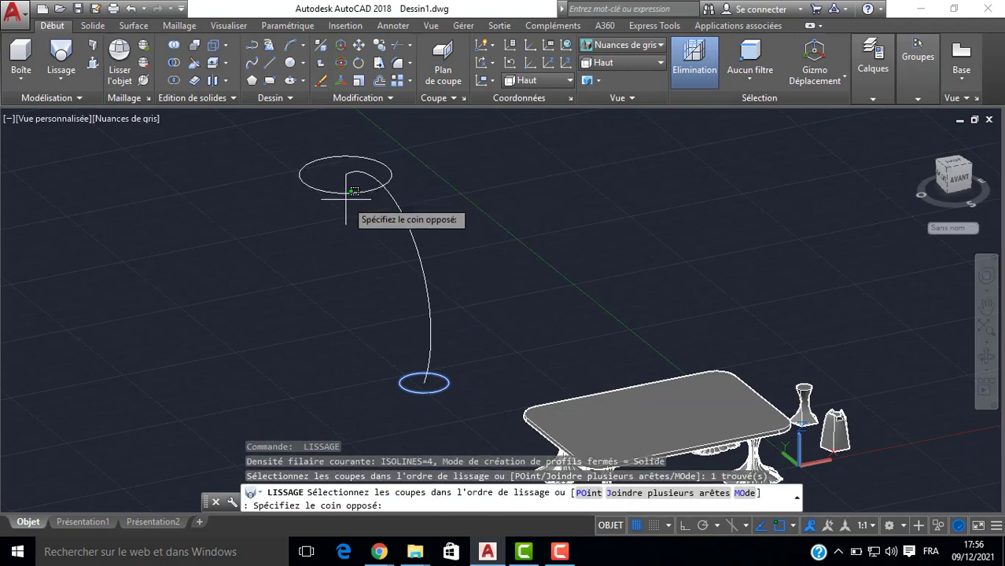
click(346, 196)
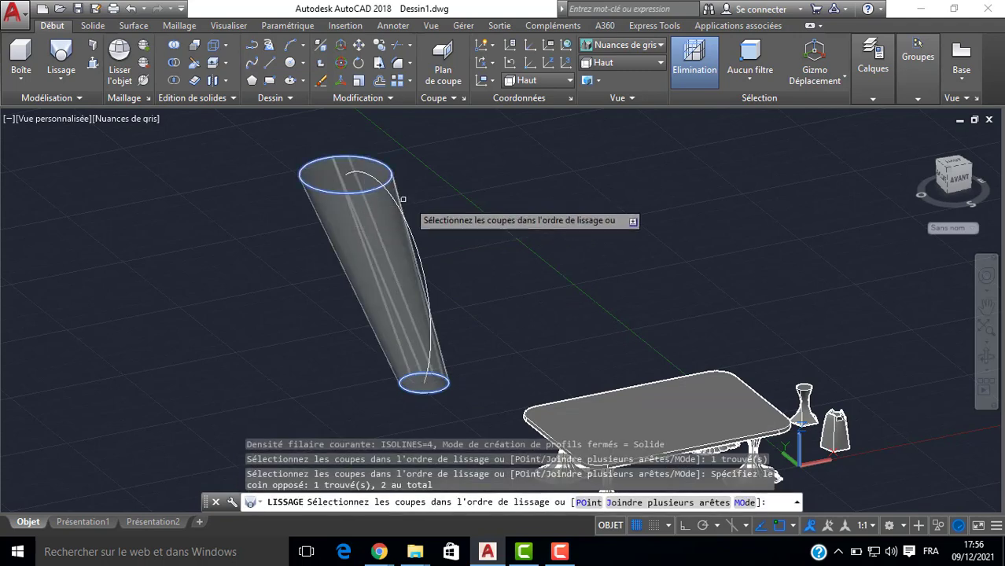
click(419, 256)
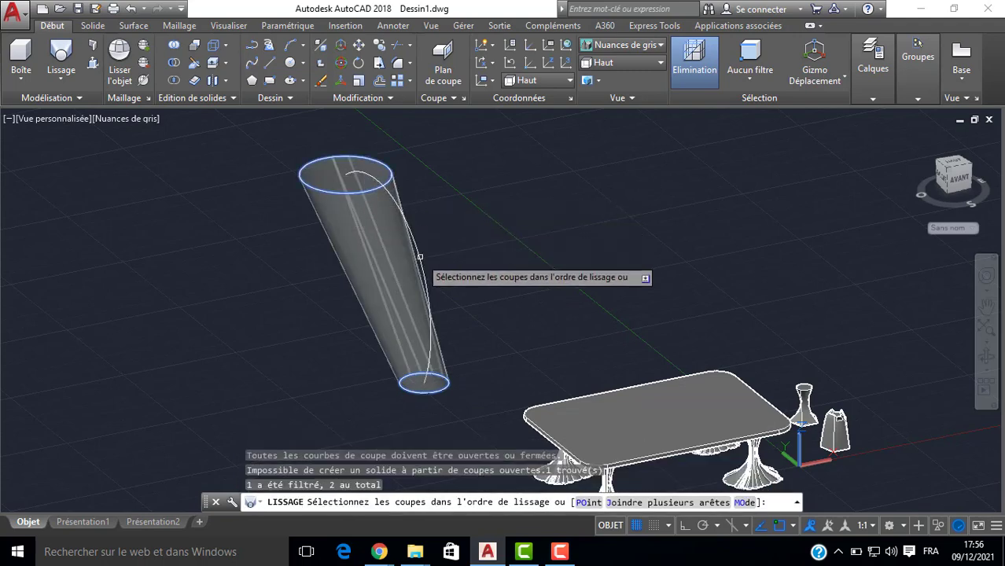
key(Return)
key(Down)
key(Down)
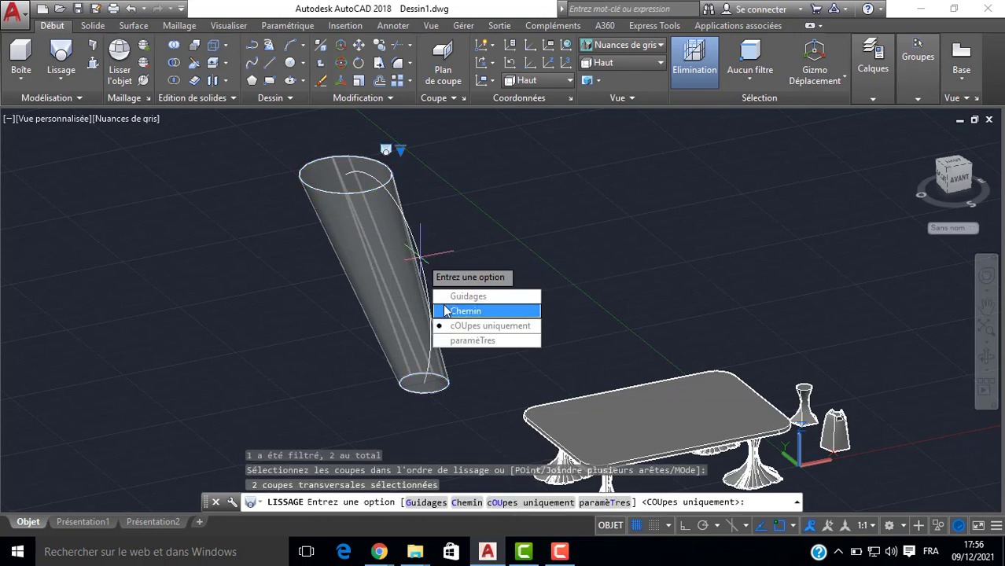
key(Return)
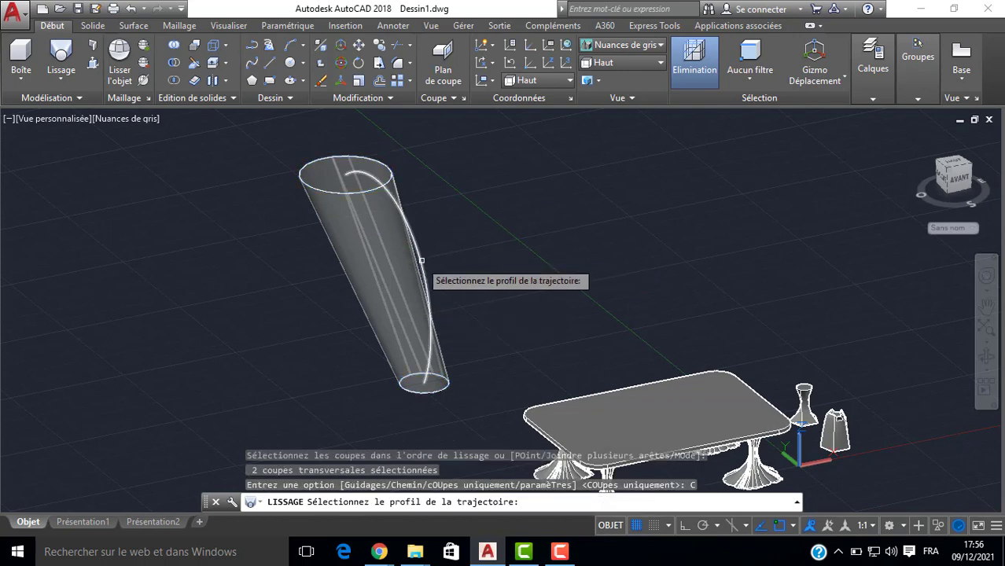
click(425, 273)
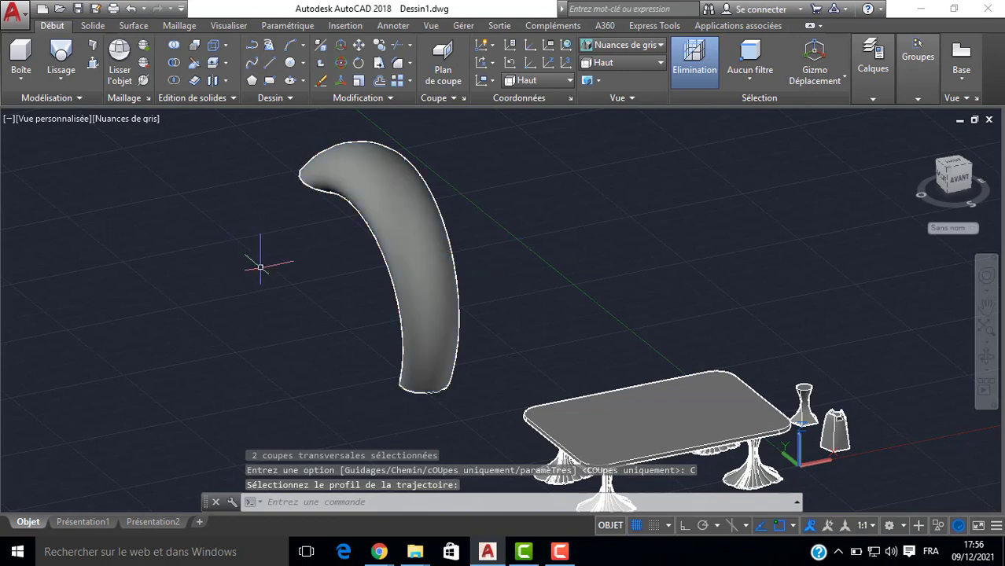
Examine the curved lofted solid from several angles, including its end faces and its side profile beside the table.
shift+middle_drag(264, 265, 386, 250)
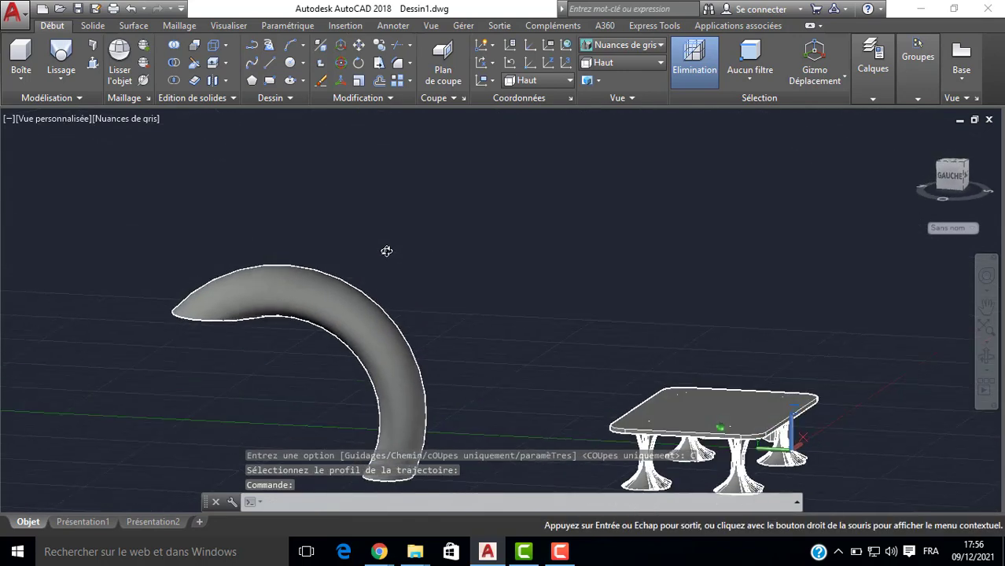
scroll(374, 284, down, 5)
mouse_move(338, 350)
shift+middle_down()
mouse_move(329, 368)
mouse_move(338, 362)
shift+middle_up()
scroll(338, 362, up, 2)
scroll(346, 319, up, 3)
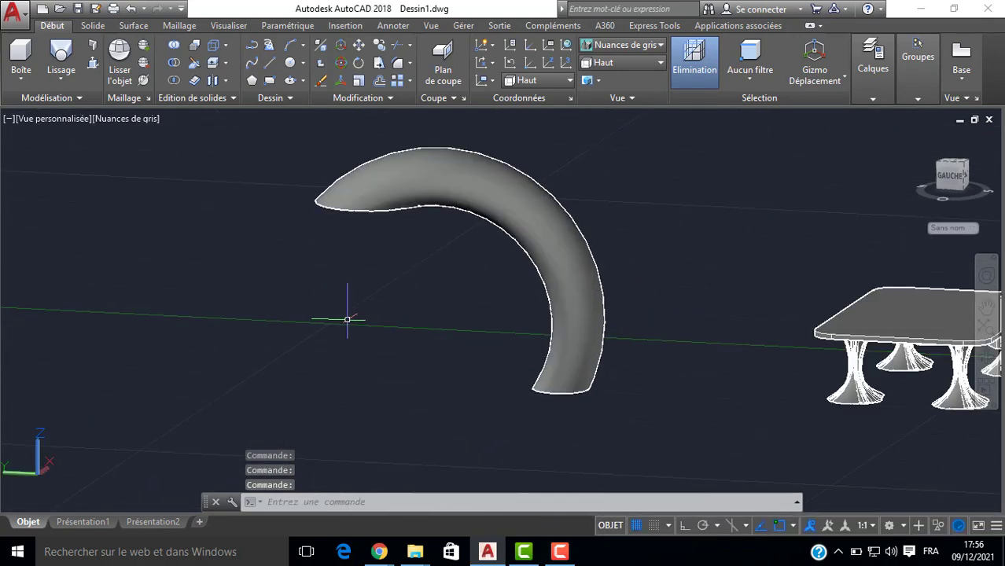
shift+middle_drag(273, 287, 455, 287)
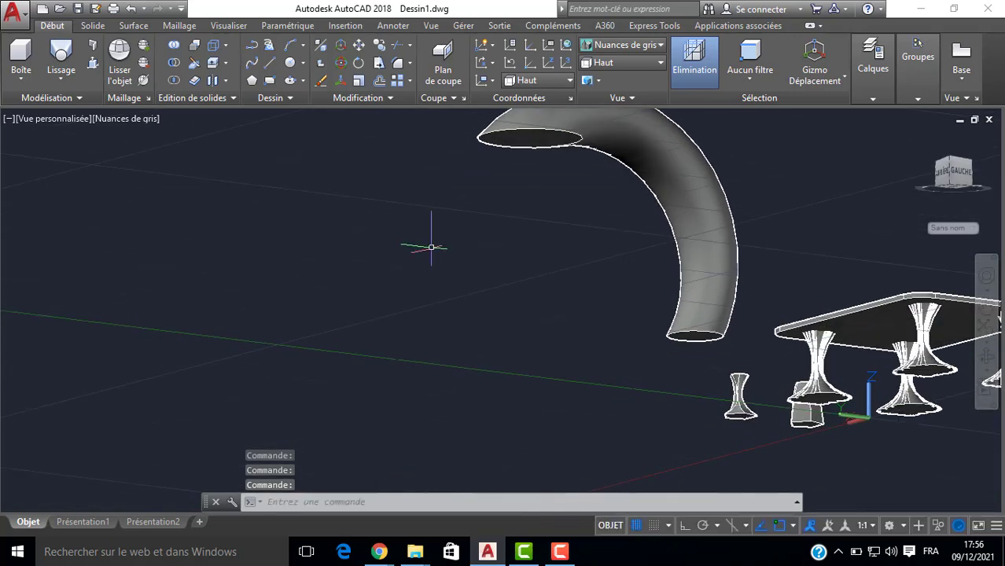
middle_drag(564, 214, 511, 228)
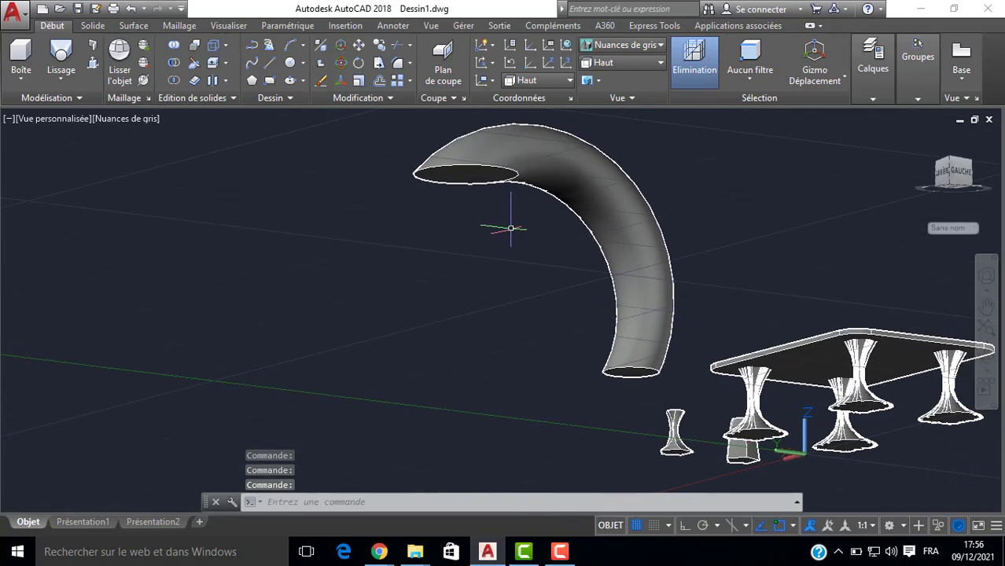
shift+middle_drag(579, 249, 485, 276)
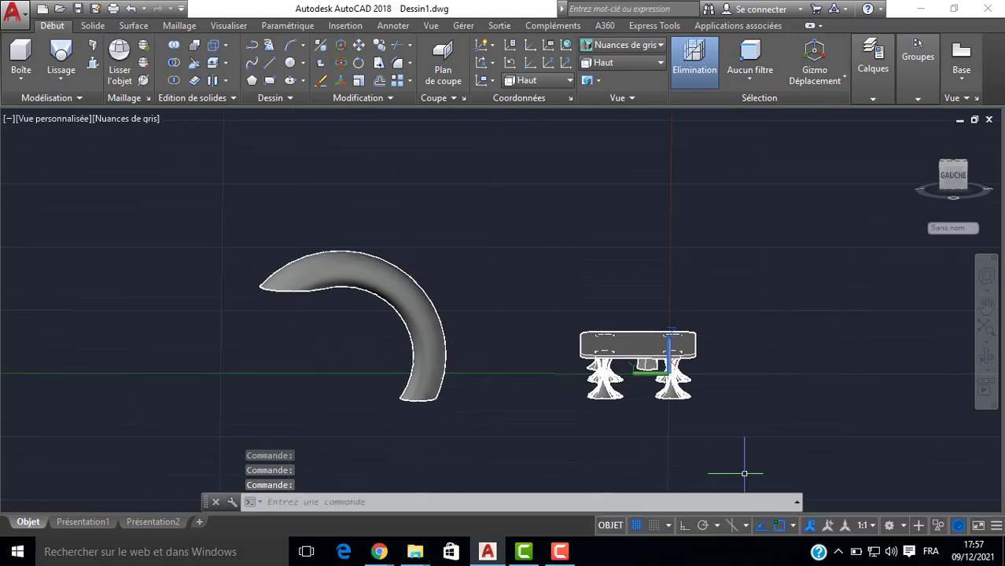